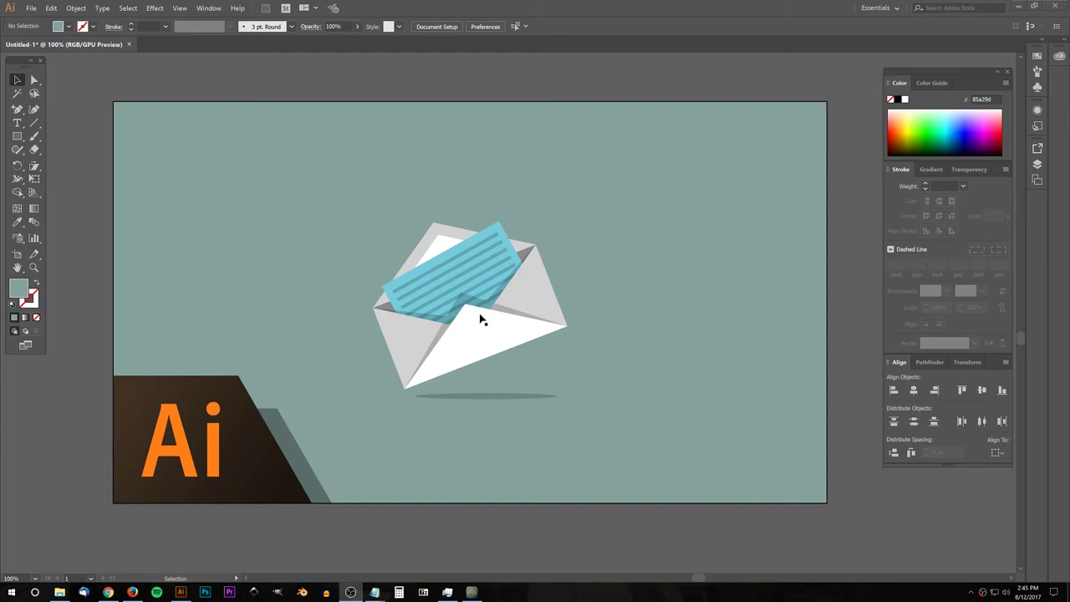
# - Create a new document of 1280 by 1280 pixels in RGB color mode
pyautogui.click(31, 9)
pyautogui.click(37, 21)
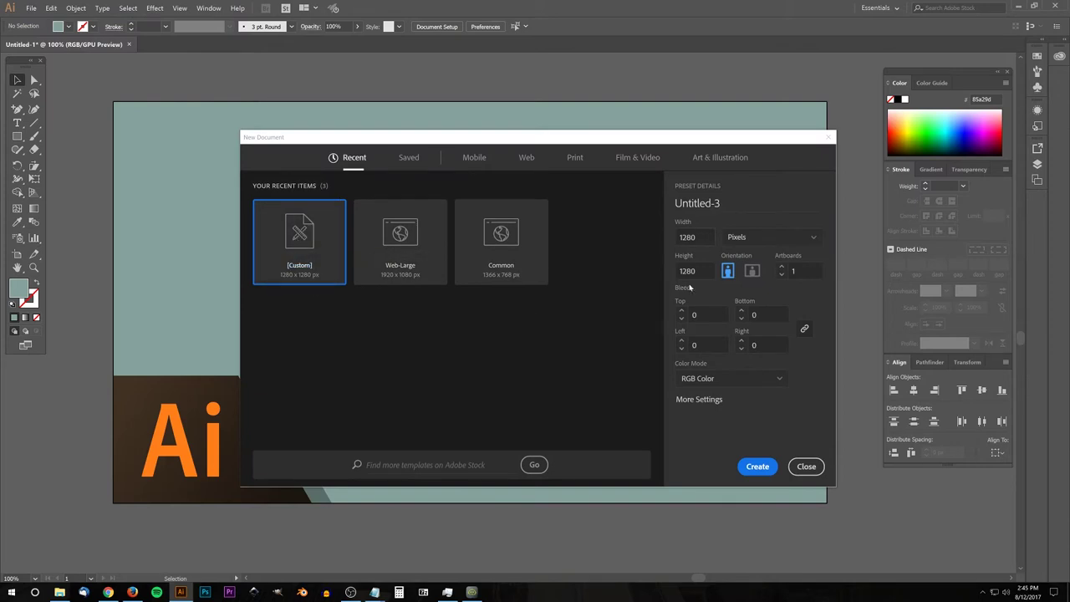
pyautogui.click(757, 466)
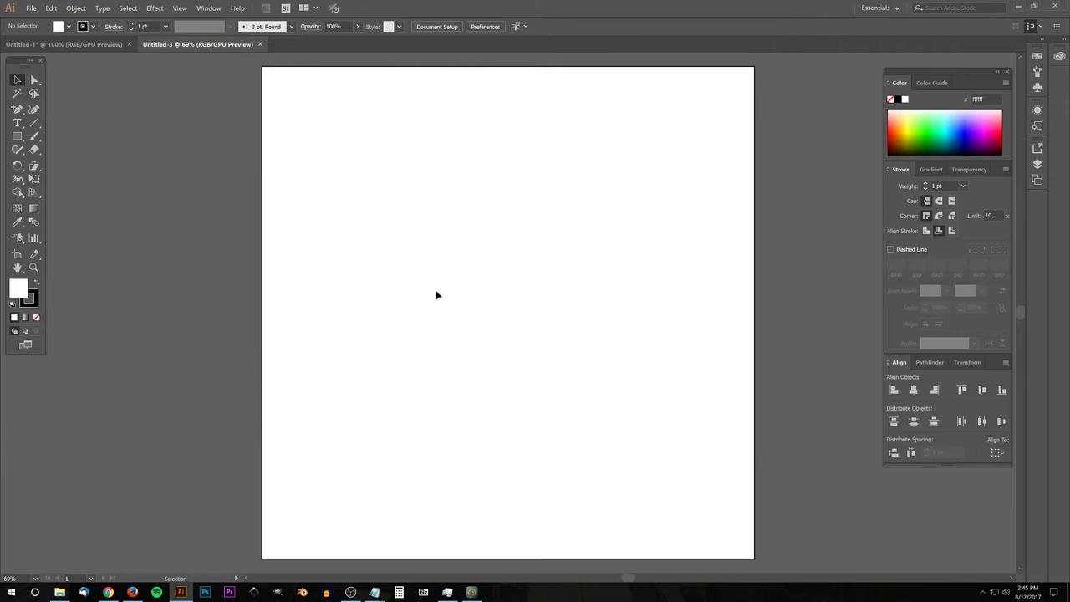
# - Set the default fill to black and the stroke to none
pyautogui.click(69, 26)
pyautogui.click(31, 45)
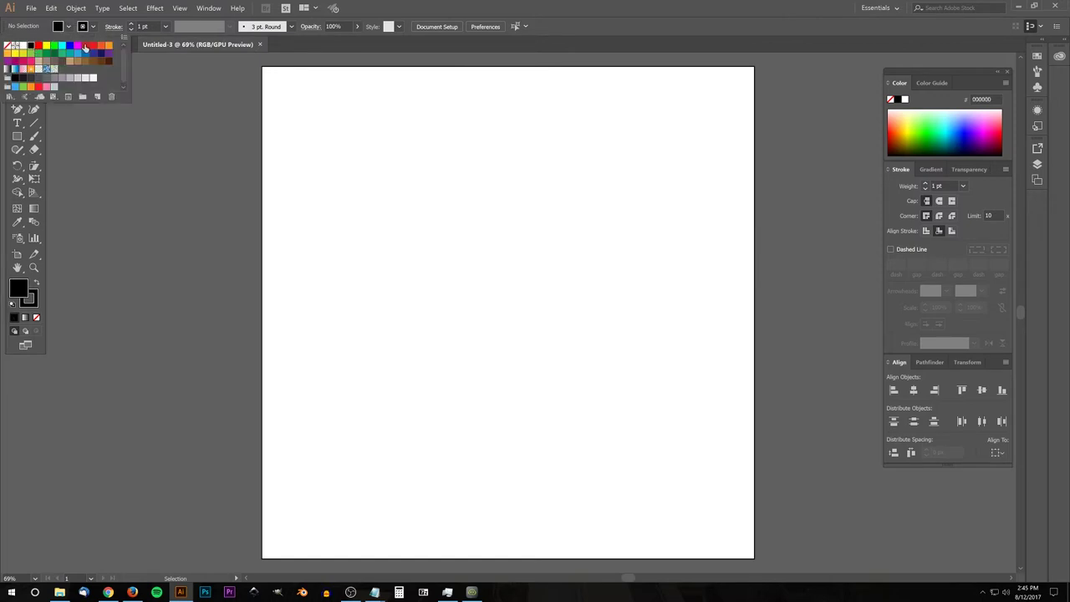
pyautogui.click(84, 47)
pyautogui.click(92, 26)
pyautogui.click(9, 49)
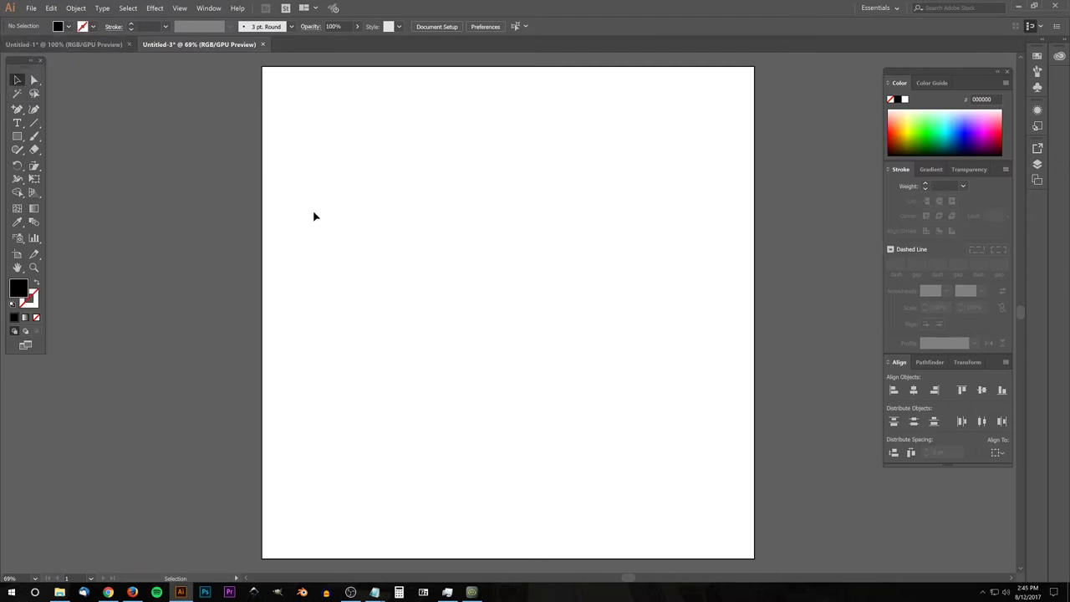
# - Turn off Snap to Pixel for the document, leaving Snap to Point enabled
pyautogui.click(177, 8)
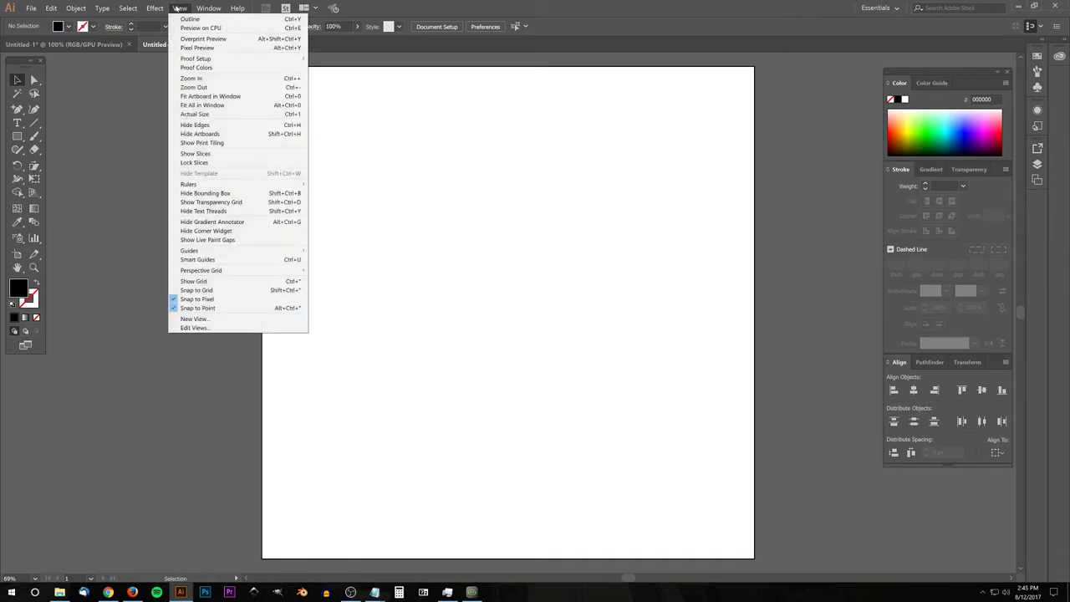
pyautogui.click(197, 299)
pyautogui.click(181, 8)
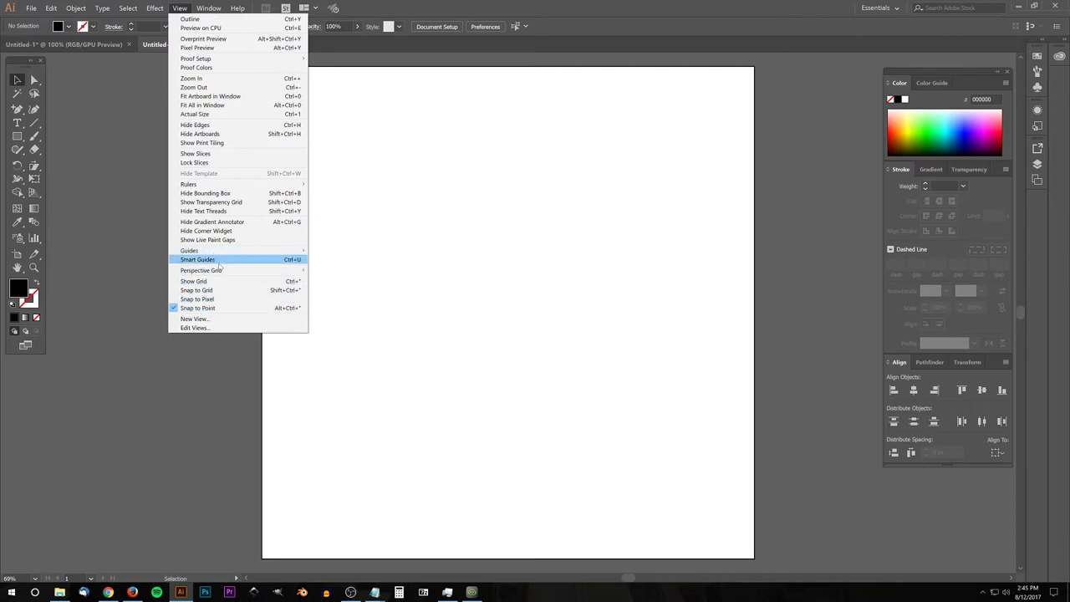
pyautogui.click(180, 8)
pyautogui.click(180, 7)
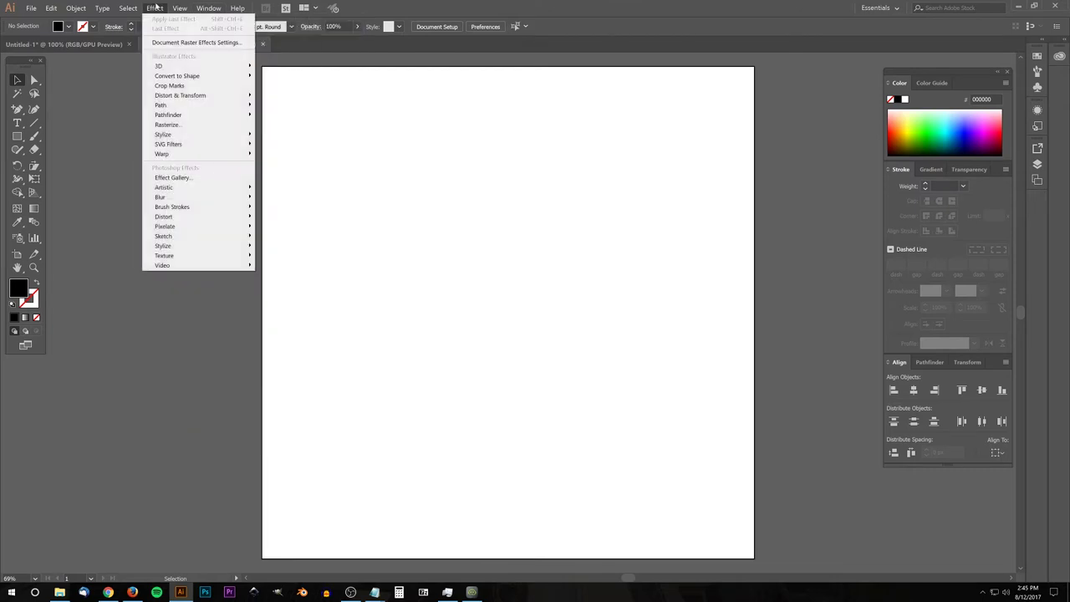
pyautogui.moveTo(212, 8)
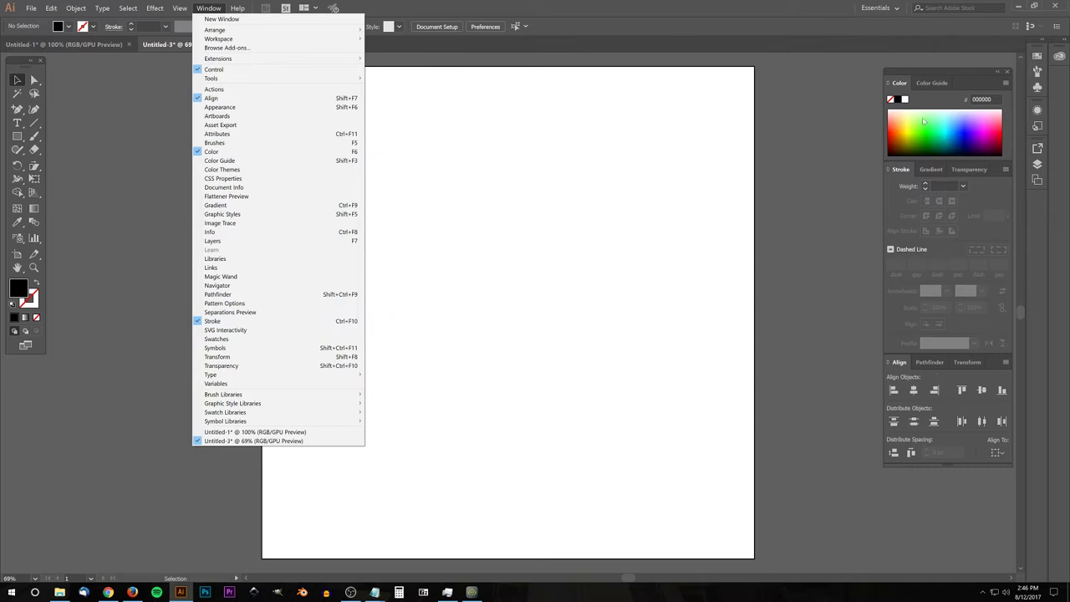
pyautogui.click(794, 223)
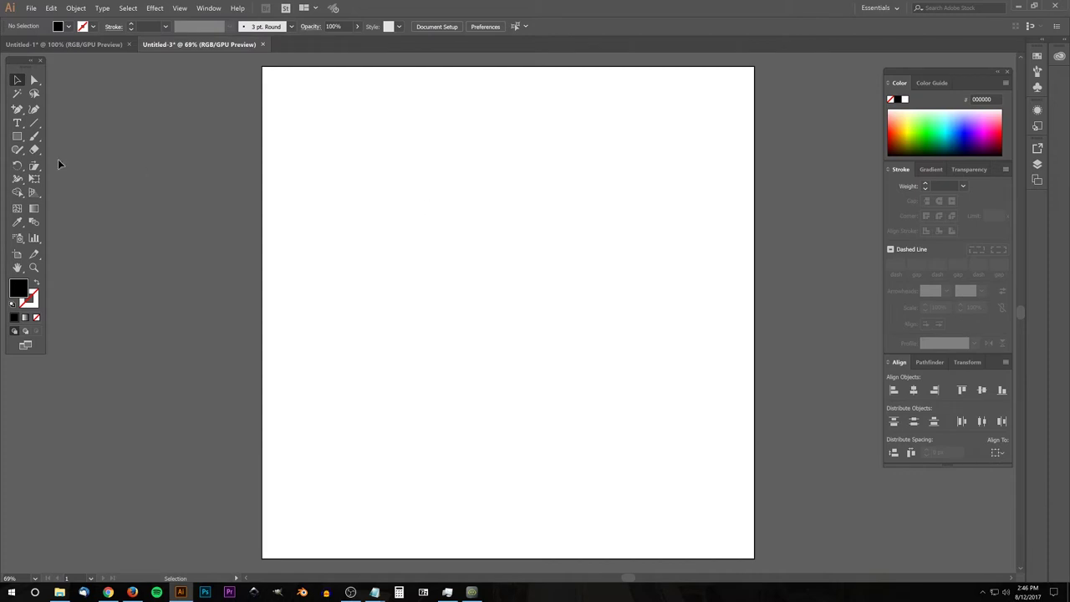
# - Draw a rectangle in the upper half of the artboard and set its size to 300 px wide by 150 px high
pyautogui.click(16, 137)
pyautogui.moveTo(354, 189); pyautogui.dragTo(599, 300)
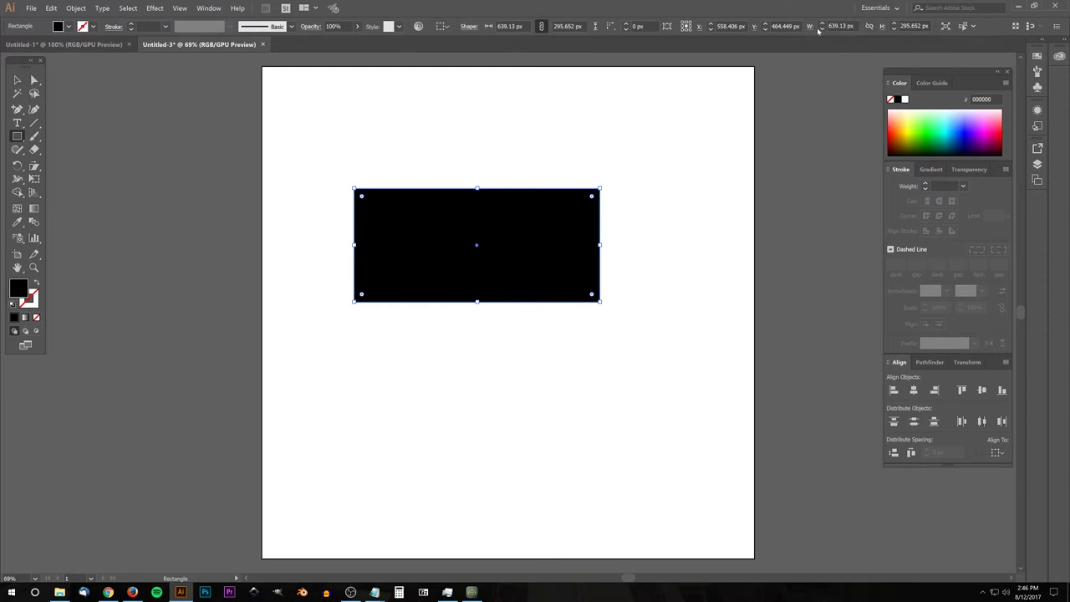
pyautogui.click(838, 26)
pyautogui.write('3')
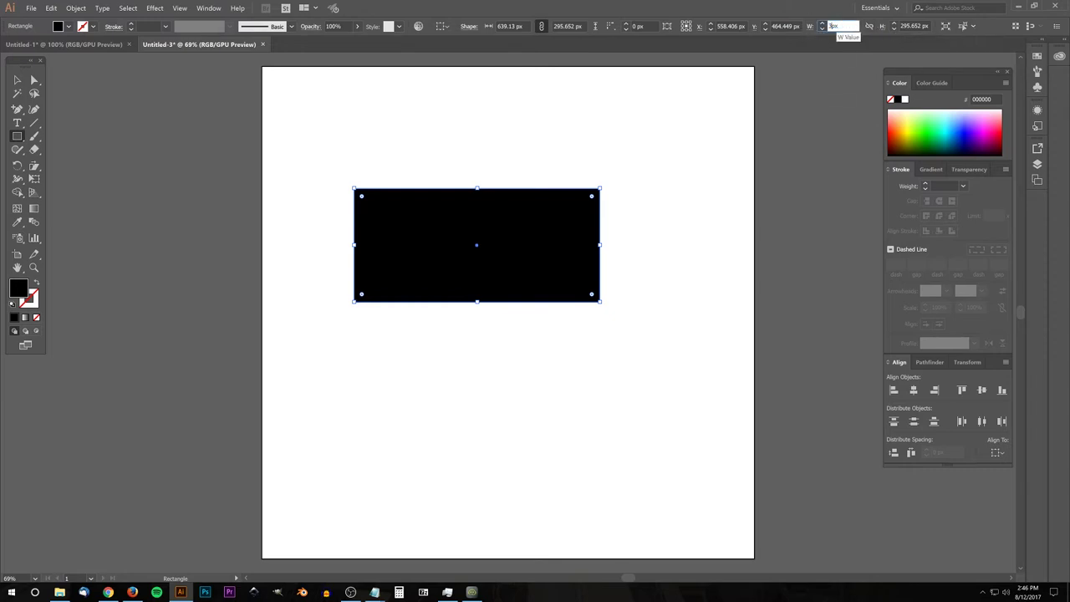
pyautogui.write('00')
pyautogui.press('Return')
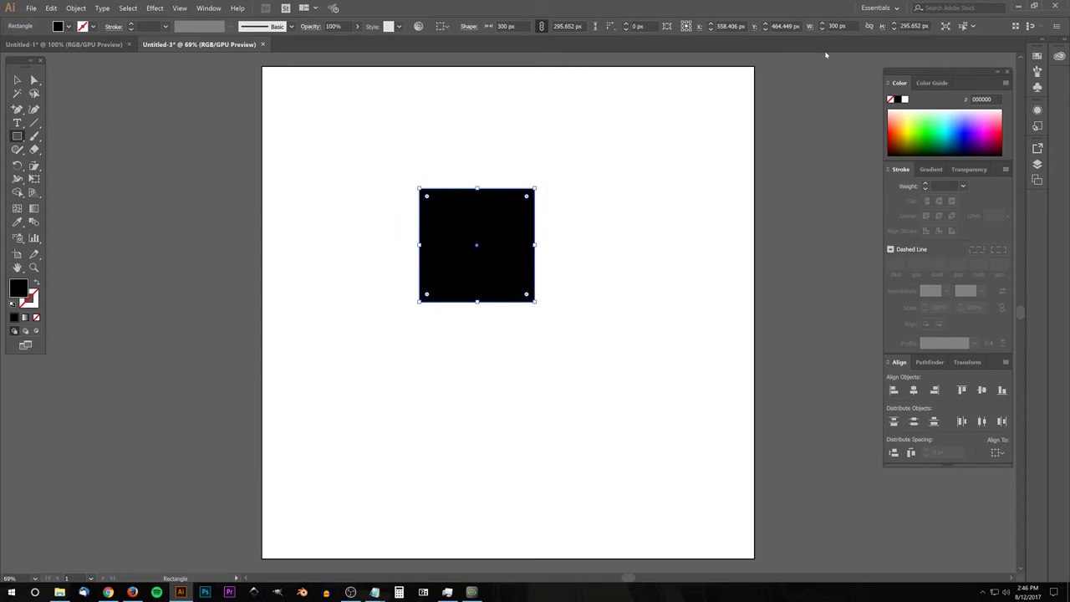
pyautogui.click(906, 26)
pyautogui.write('150')
pyautogui.press('Return')
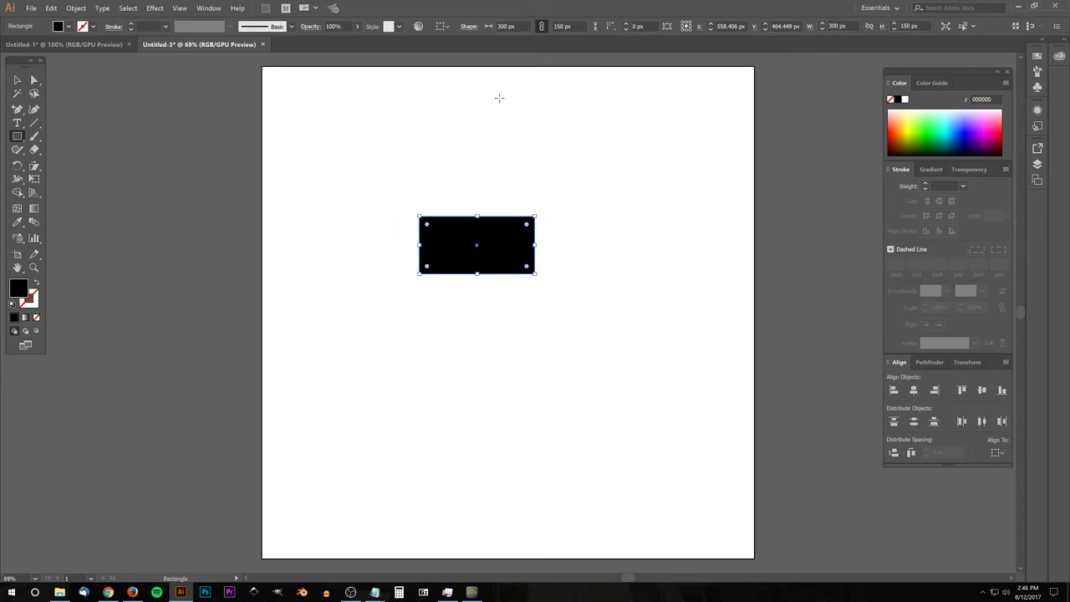
# - Lower the rectangle's opacity to 54%
pyautogui.click(356, 26)
pyautogui.moveTo(357, 40); pyautogui.dragTo(339, 47)
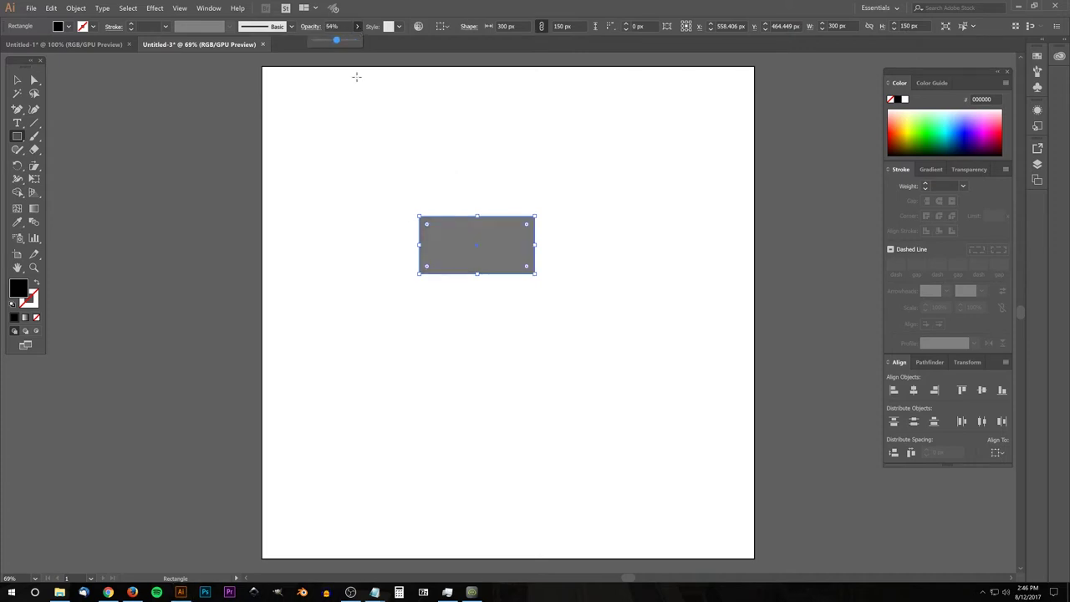
pyautogui.click(361, 19)
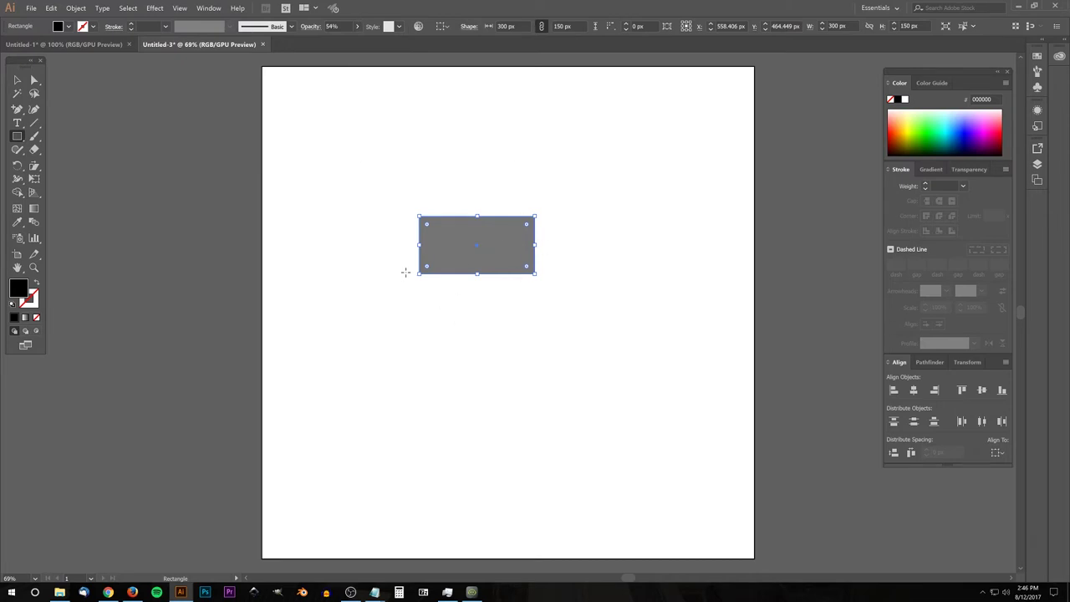
# - Move the rectangle about 20 px to the right and 16 px down on the artboard
pyautogui.scroll(1, 498, 236)
pyautogui.scroll(1, 497, 243)
pyautogui.scroll(-1, 498, 251)
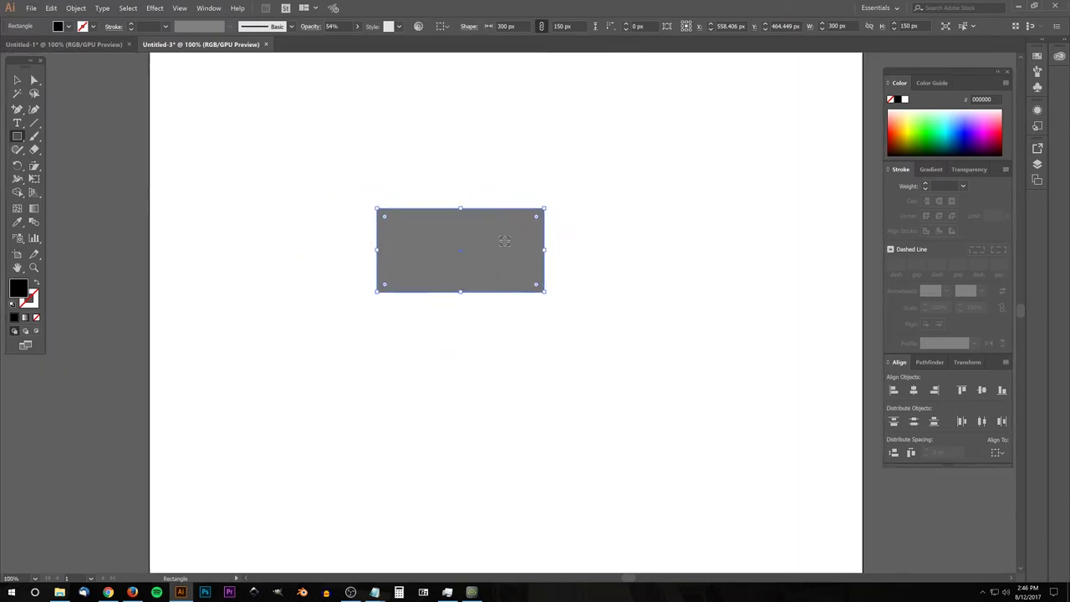
pyautogui.scroll(2, 507, 237)
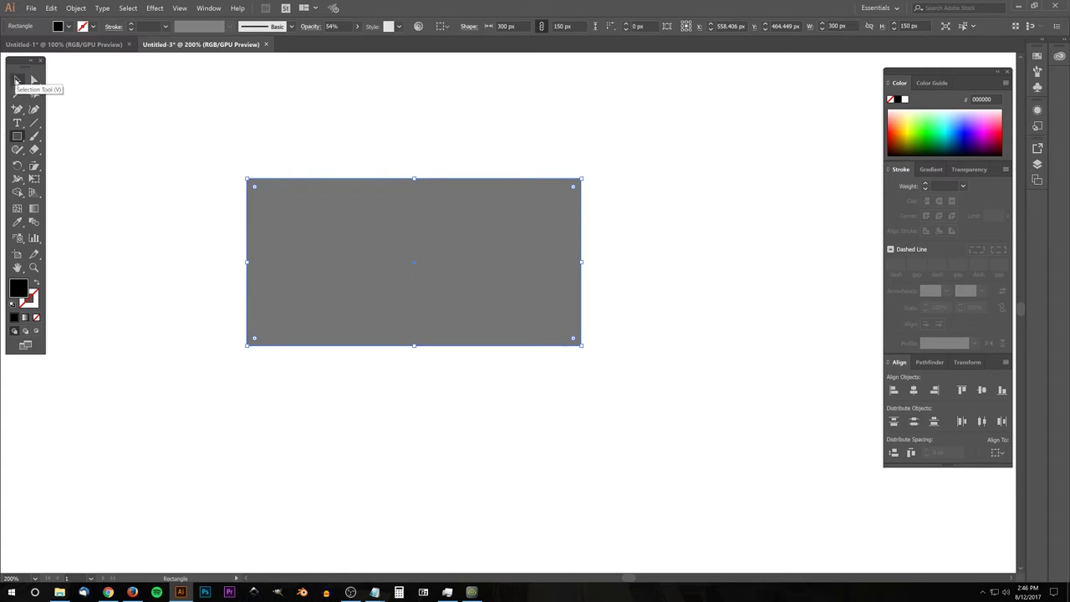
pyautogui.click(16, 80)
pyautogui.moveTo(466, 241); pyautogui.dragTo(488, 259)
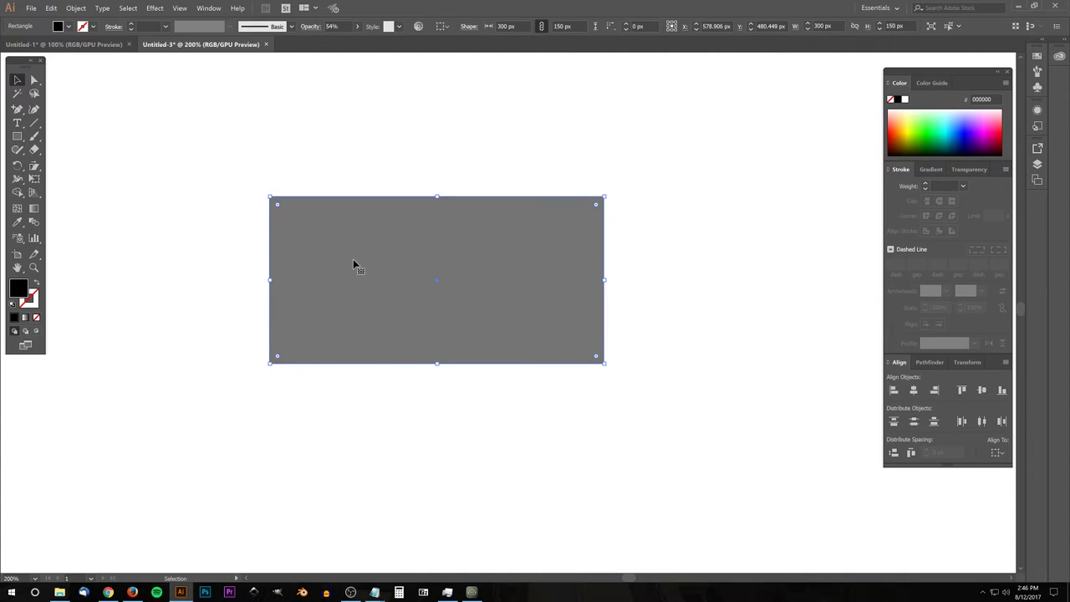
# - Duplicate the rectangle diagonally down to the right and fill the copy with red (ed0000)
pyautogui.moveTo(310, 215); pyautogui.dragTo(510, 327)
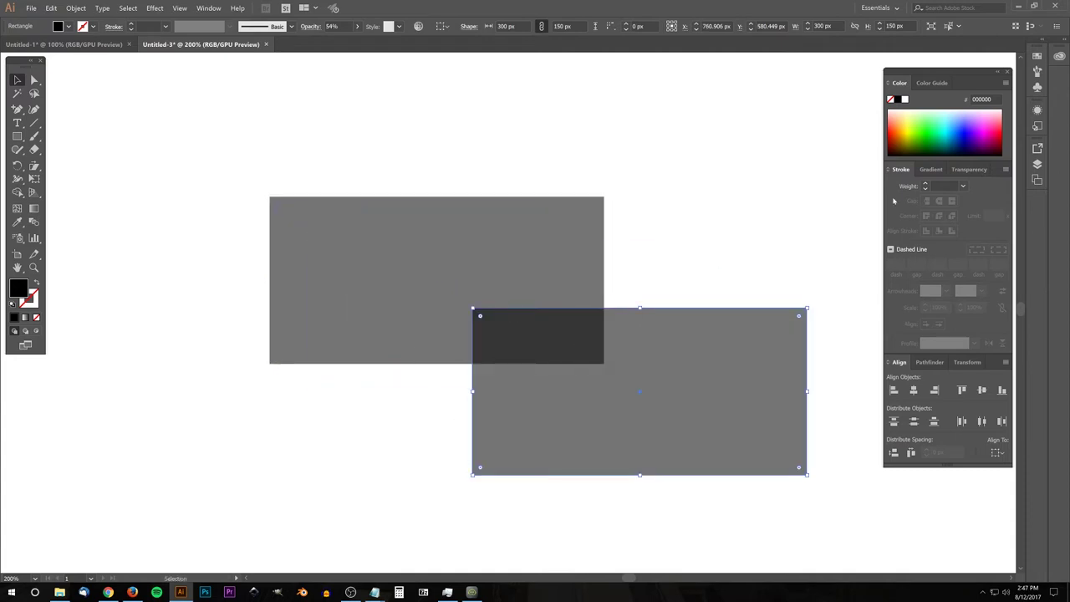
pyautogui.moveTo(901, 128); pyautogui.dragTo(889, 130)
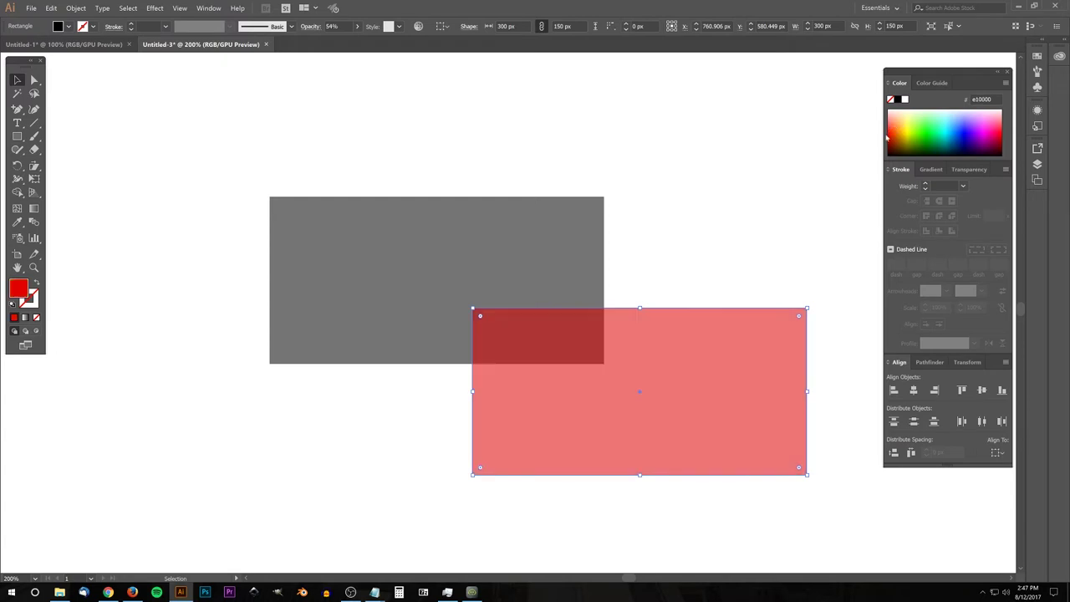
pyautogui.moveTo(933, 114); pyautogui.dragTo(889, 130)
# - Snap the red copy exactly on top of the original rectangle, corner to corner
pyautogui.press('a')
pyautogui.moveTo(476, 314); pyautogui.dragTo(269, 196)
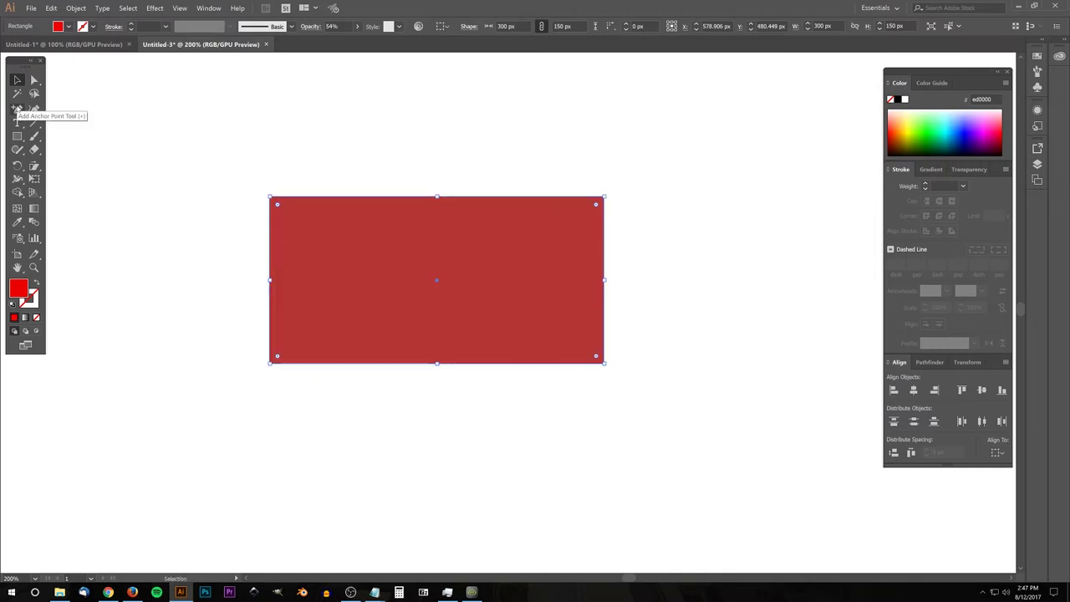
# - Turn on Smart Guides and add an anchor point at the midpoint of the red rectangle's upper edge
pyautogui.click(16, 109)
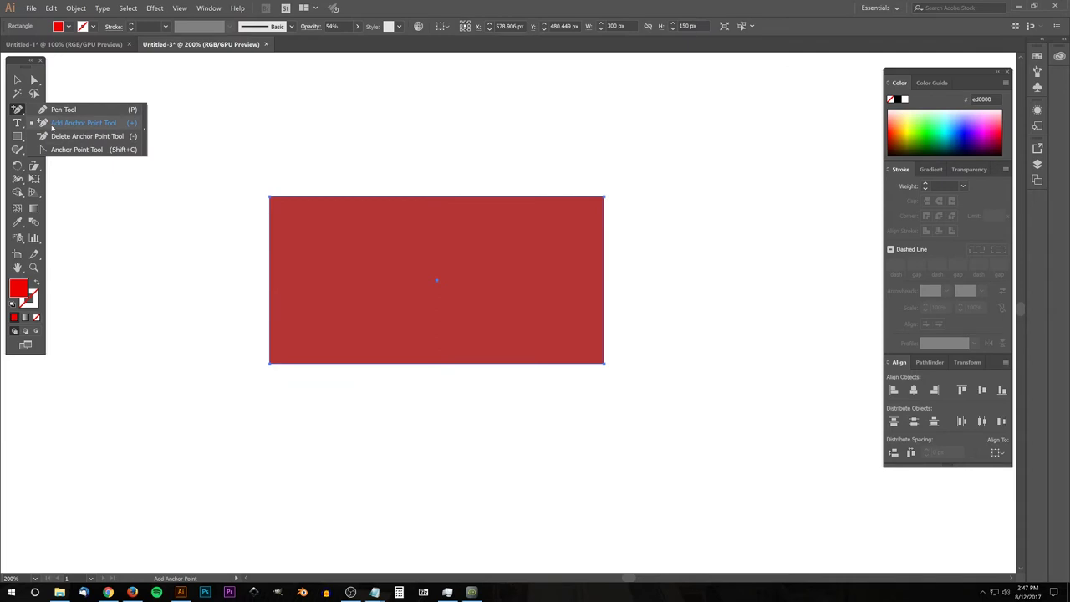
pyautogui.click(53, 125)
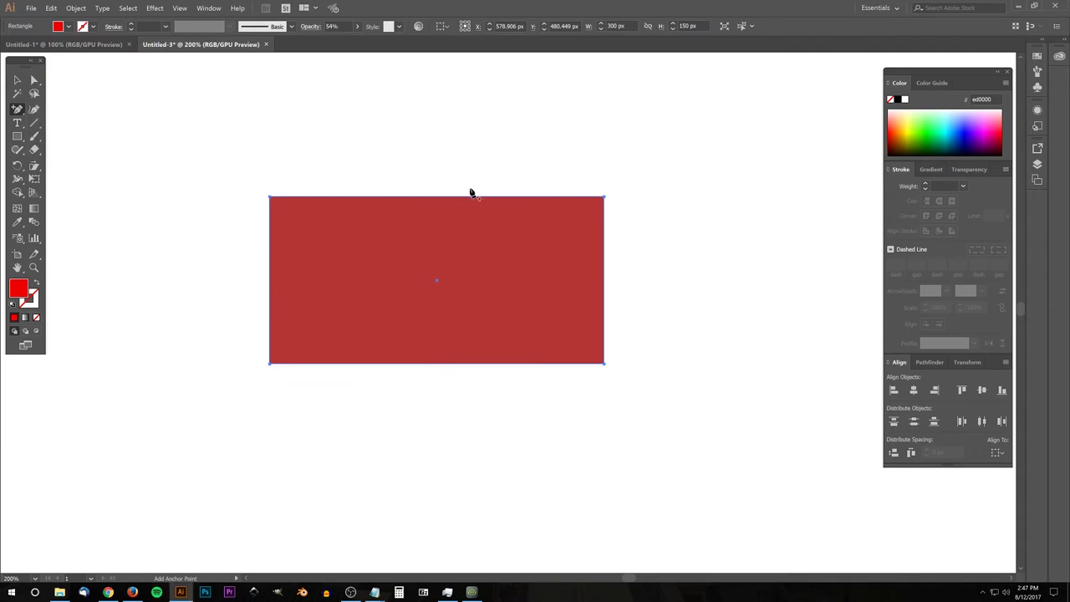
pyautogui.click(179, 8)
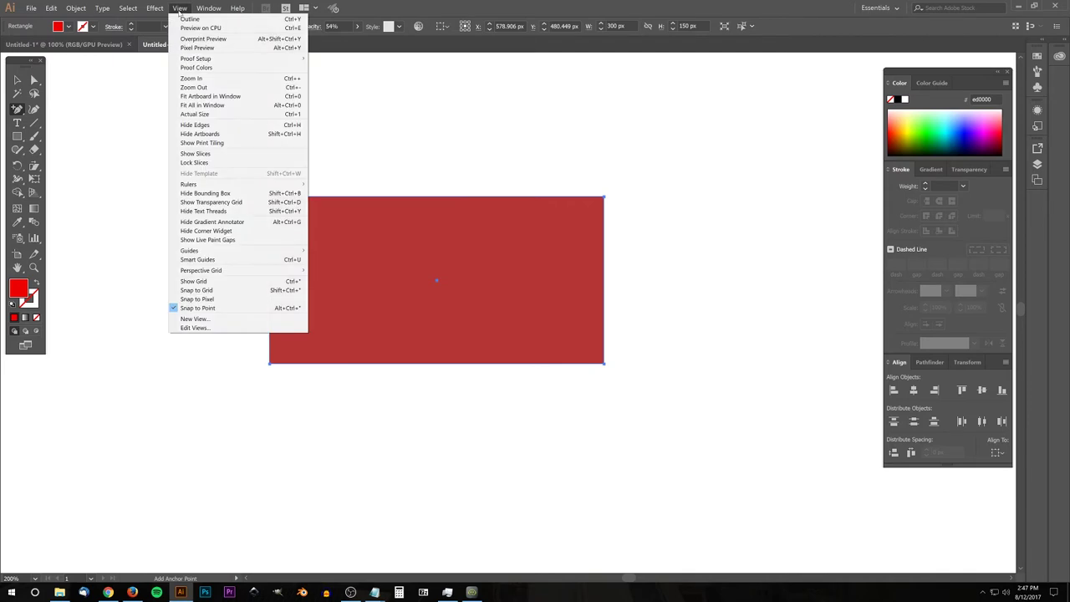
pyautogui.click(205, 259)
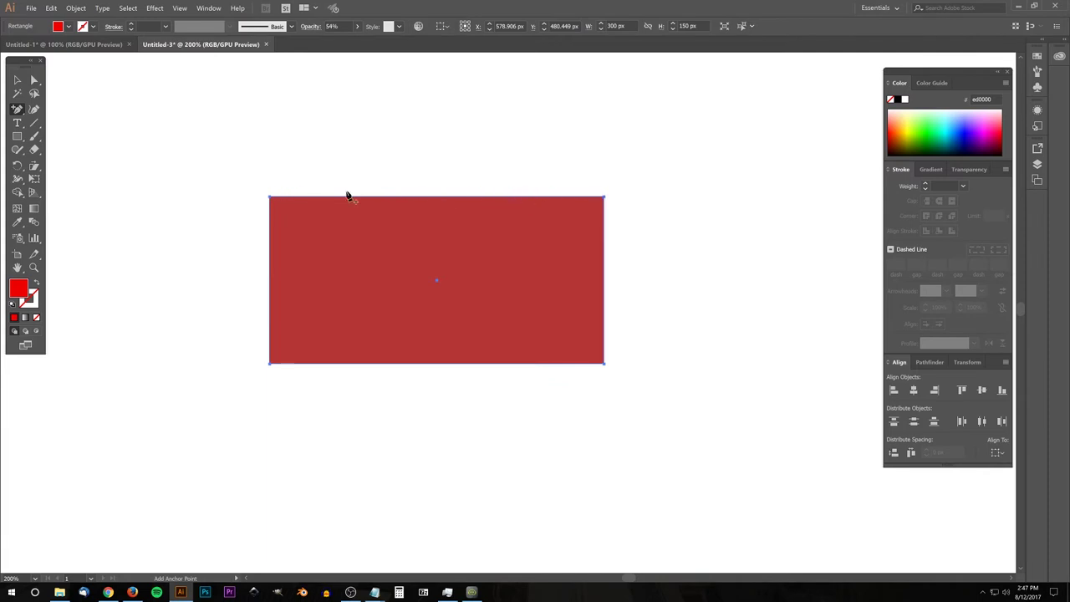
pyautogui.click(438, 199)
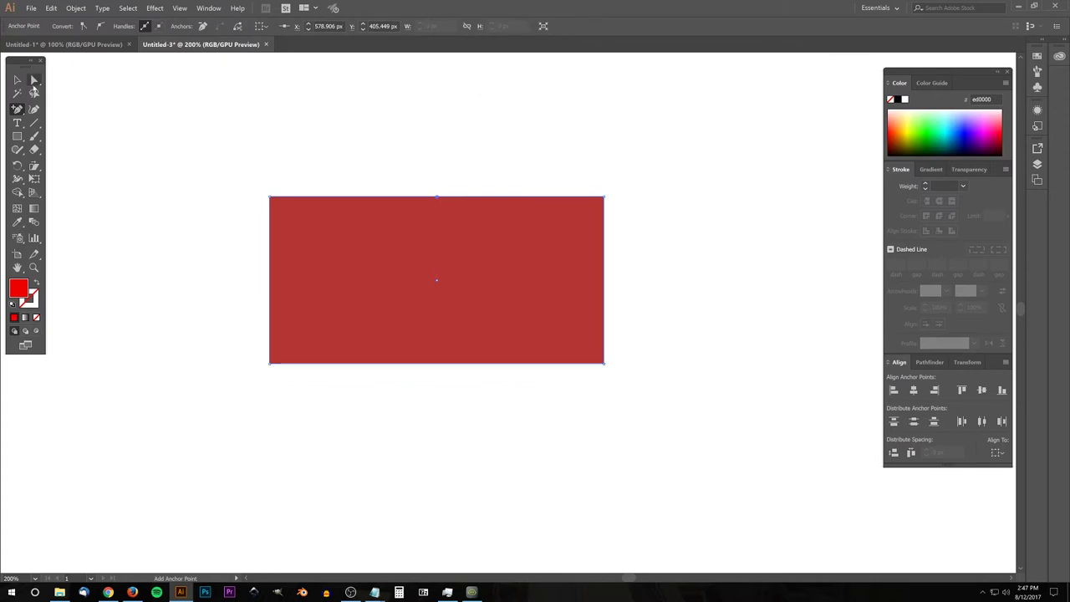
# - Move the midpoint anchor straight down about 97 px to form a V-shaped notch, and turn off Smart Guides
pyautogui.click(34, 80)
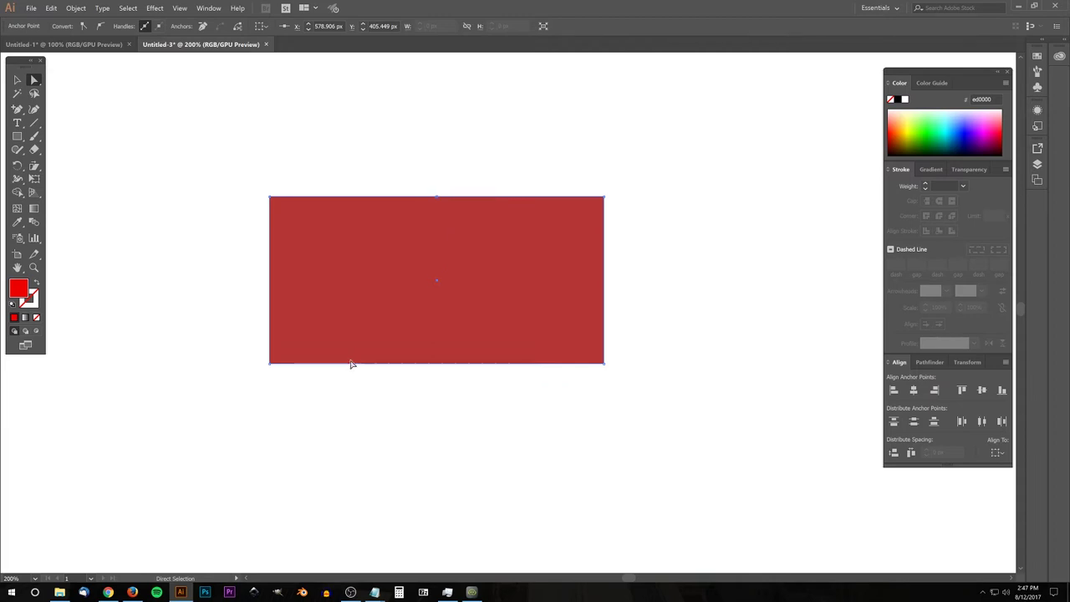
pyautogui.moveTo(438, 202); pyautogui.dragTo(436, 303)
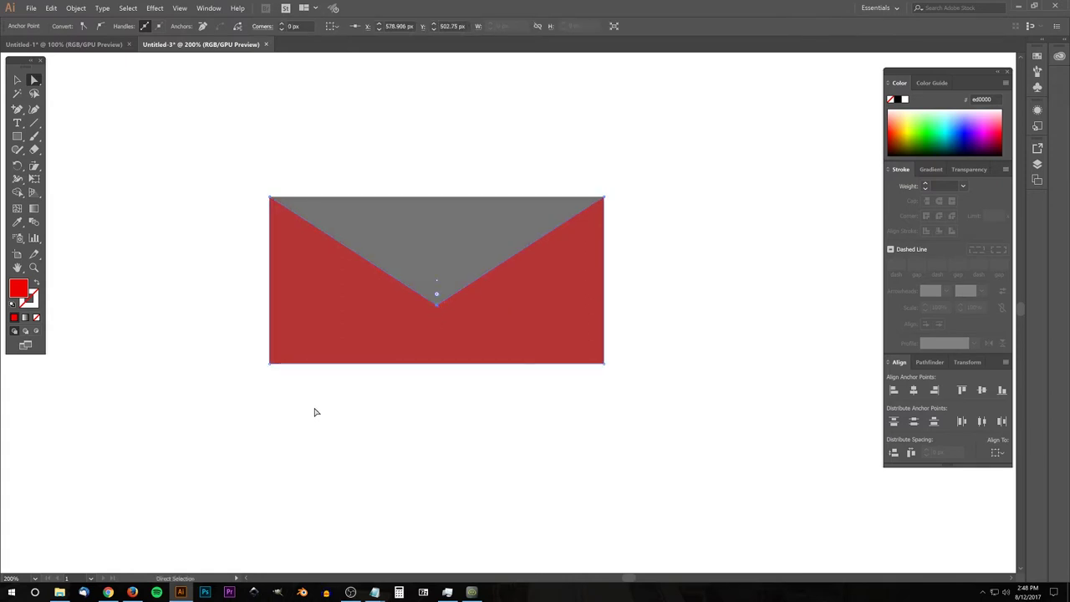
pyautogui.click(179, 8)
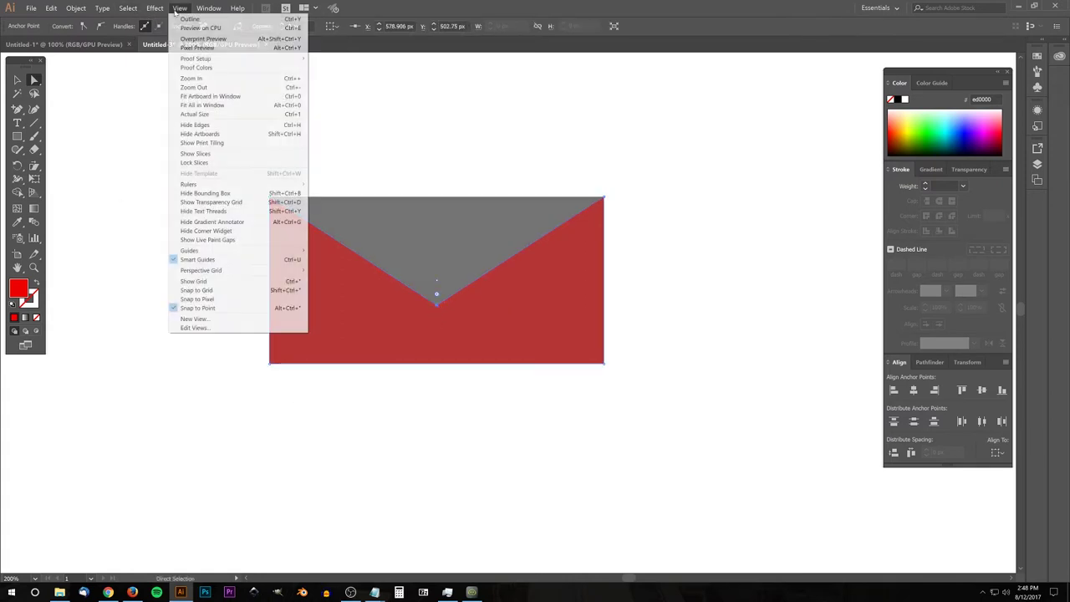
pyautogui.click(203, 260)
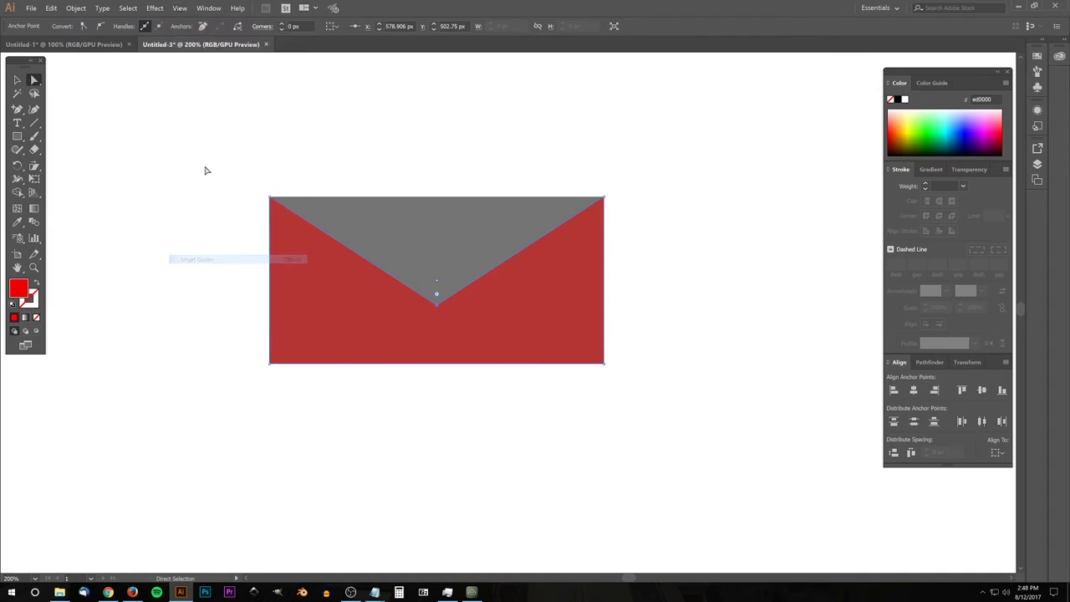
# - Draw a closed triangle with the Pen tool exactly over the gray V-shaped opening and fill it with green (35ff4b)
pyautogui.click(17, 109)
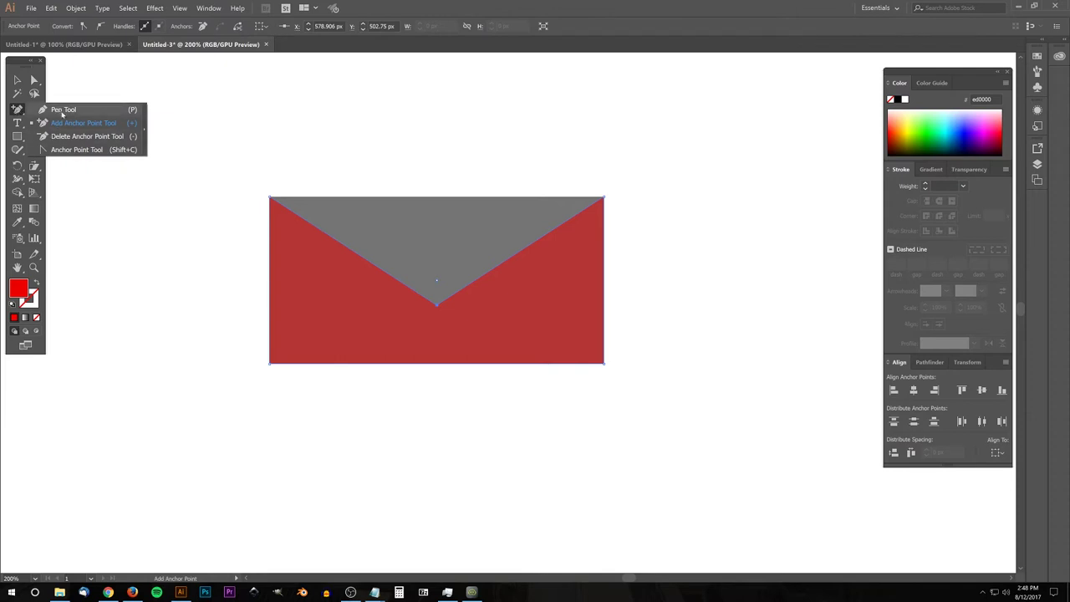
pyautogui.click(63, 112)
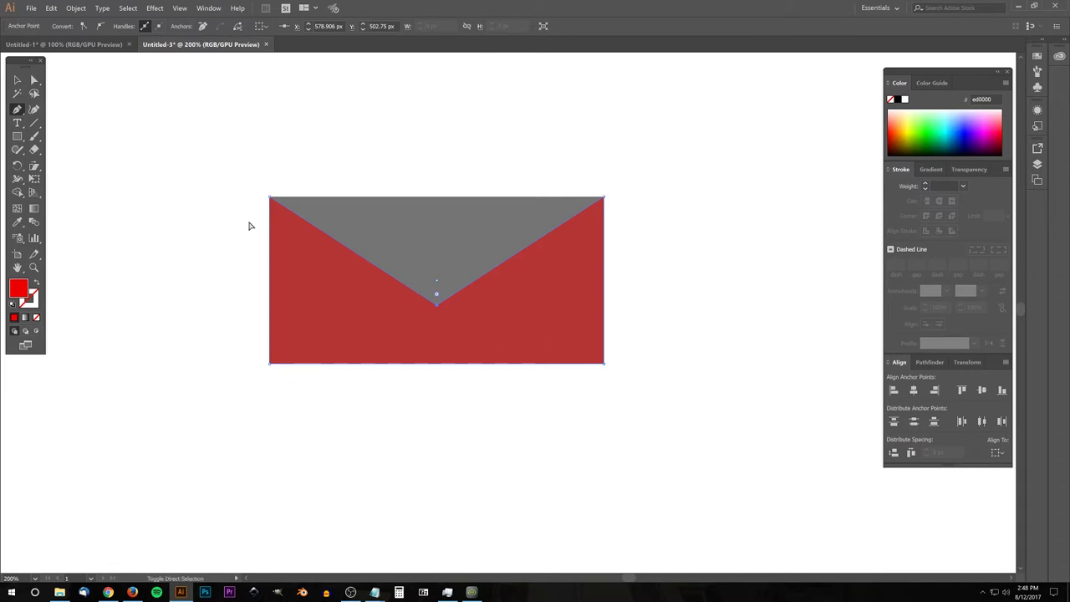
pyautogui.keyDown('ctrl'); pyautogui.click(249, 226); pyautogui.keyUp('ctrl')
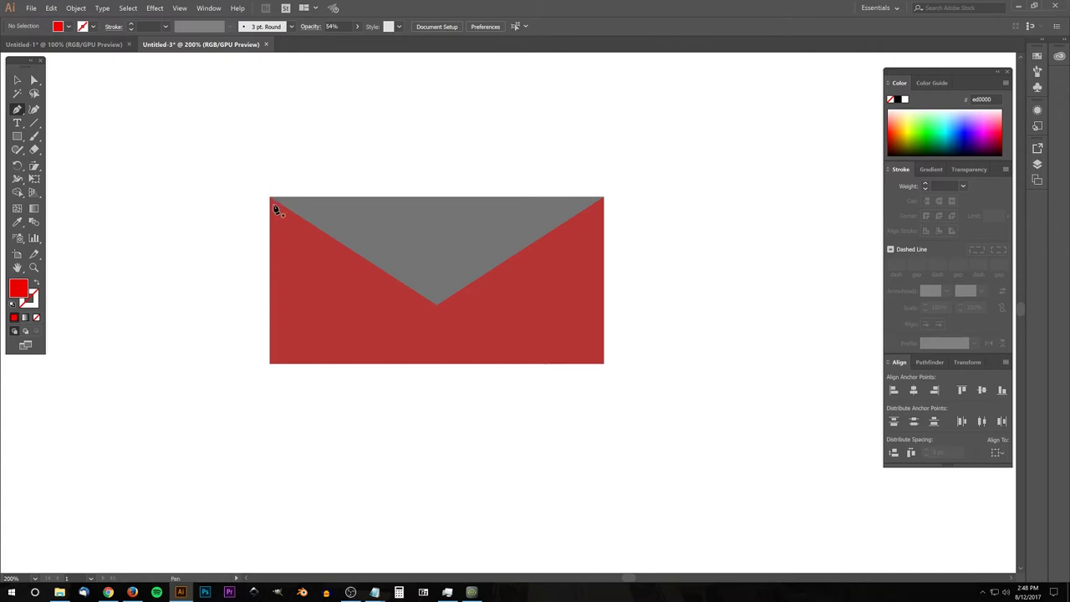
pyautogui.click(270, 198)
pyautogui.click(603, 198)
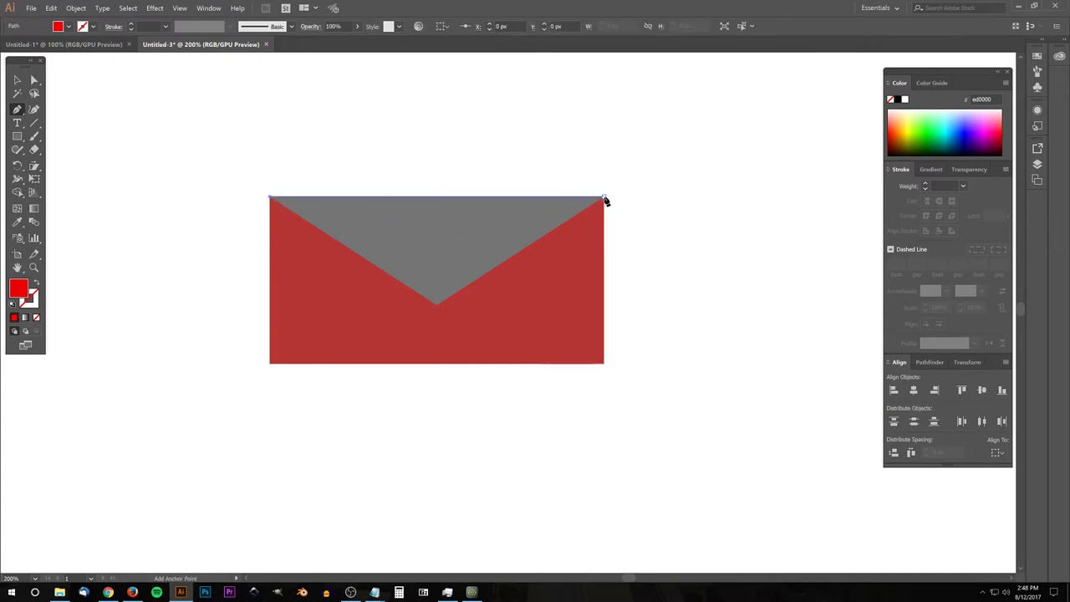
pyautogui.click(435, 303)
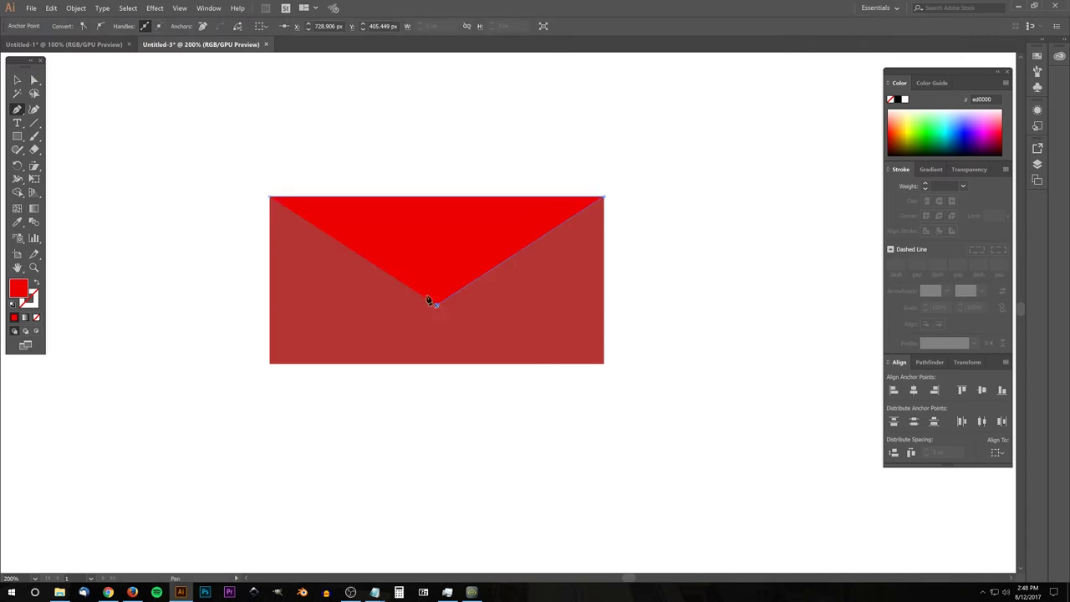
pyautogui.click(270, 199)
pyautogui.moveTo(946, 118); pyautogui.dragTo(928, 124)
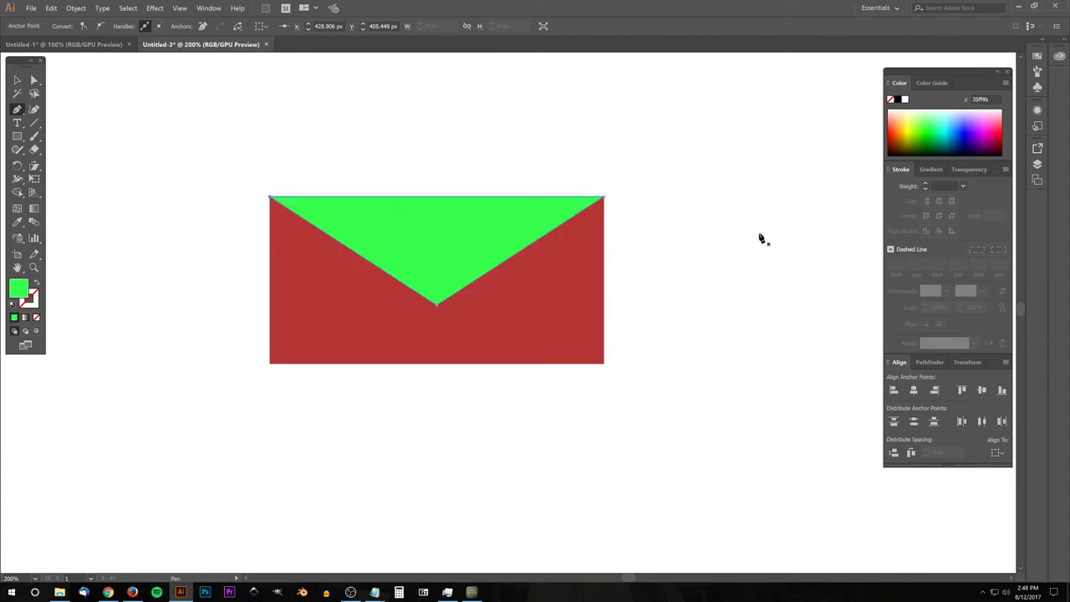
# - Set the green triangle's opacity to 45%
pyautogui.click(17, 80)
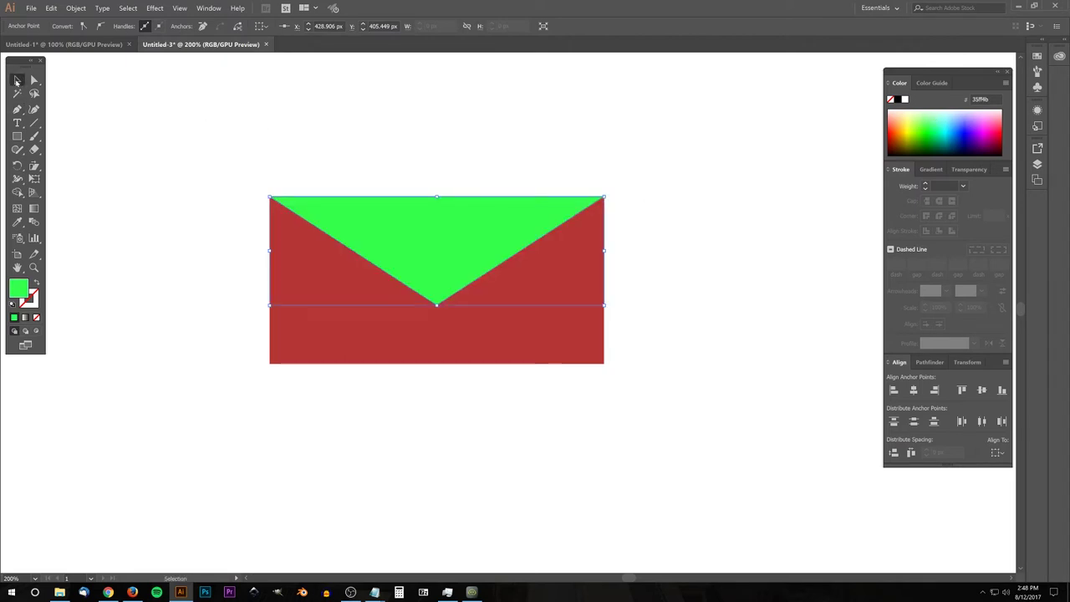
pyautogui.click(433, 217)
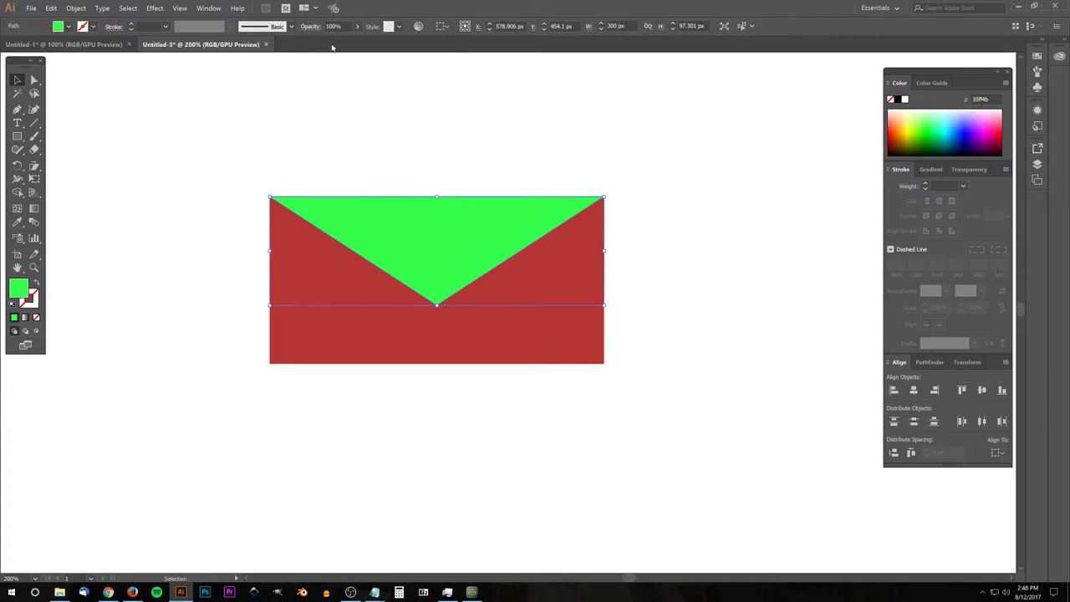
pyautogui.click(357, 26)
pyautogui.moveTo(354, 40); pyautogui.dragTo(332, 40)
pyautogui.click(358, 25)
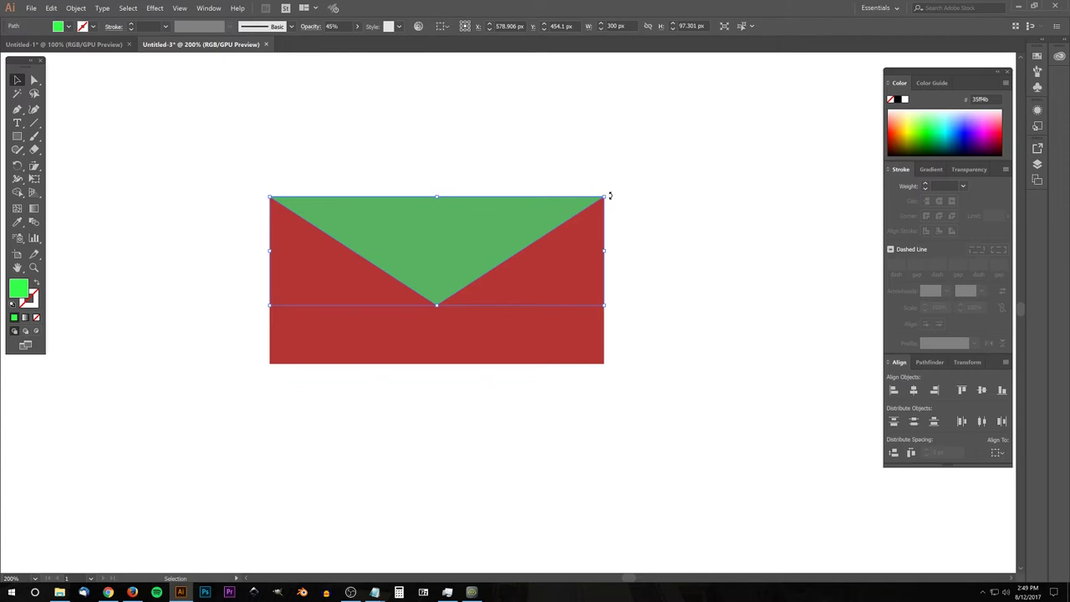
# - Rotate the green triangle 180° and snap its lower-left corner onto the red rectangle's lower-left corner
pyautogui.moveTo(609, 195); pyautogui.dragTo(342, 277)
pyautogui.moveTo(329, 283); pyautogui.dragTo(330, 286)
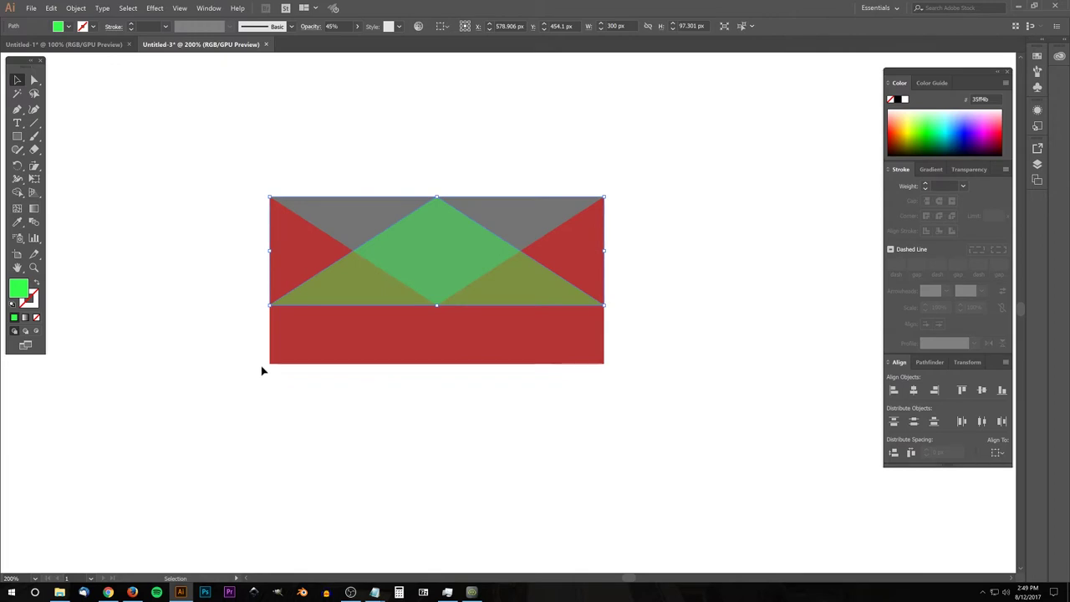
pyautogui.press('a')
pyautogui.moveTo(270, 306); pyautogui.dragTo(270, 364)
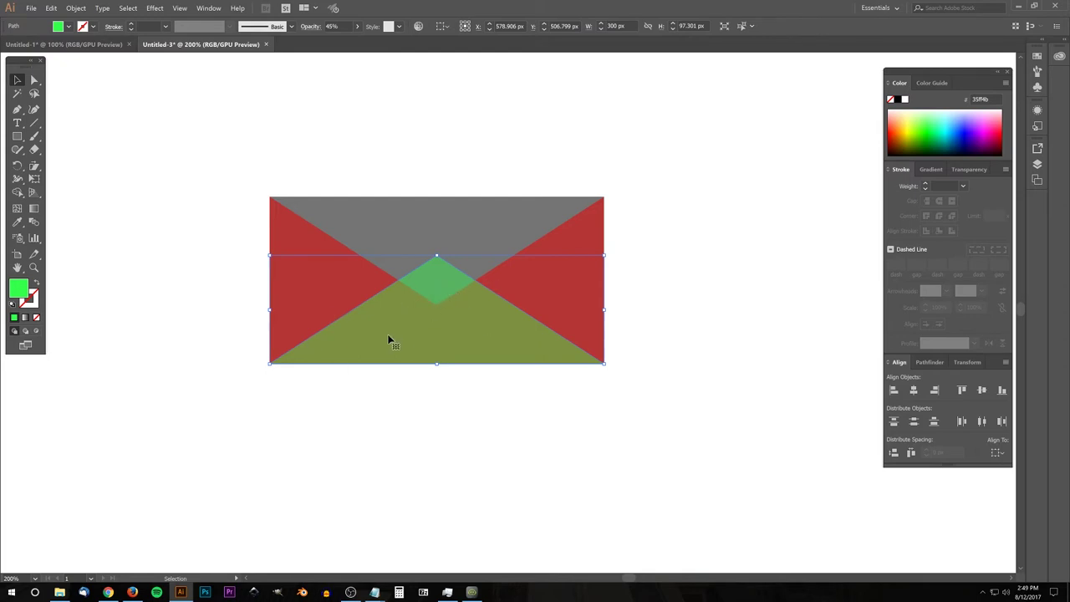
# - Duplicate the green triangle above the envelope and snap the copy's base onto the gray rectangle's upper edge as an open flap
pyautogui.moveTo(389, 340); pyautogui.dragTo(456, 142)
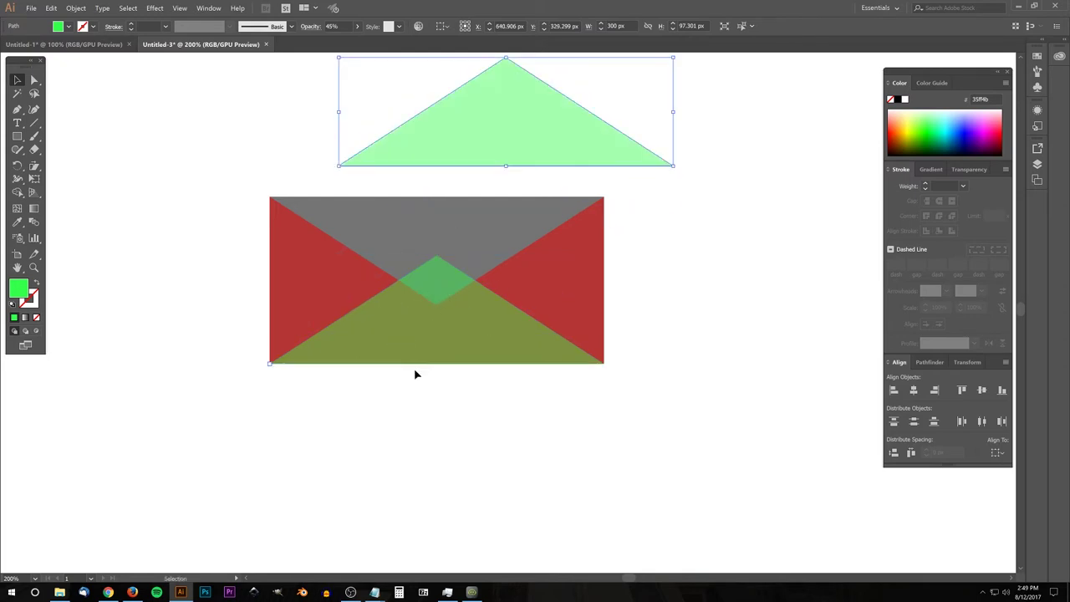
pyautogui.press('a')
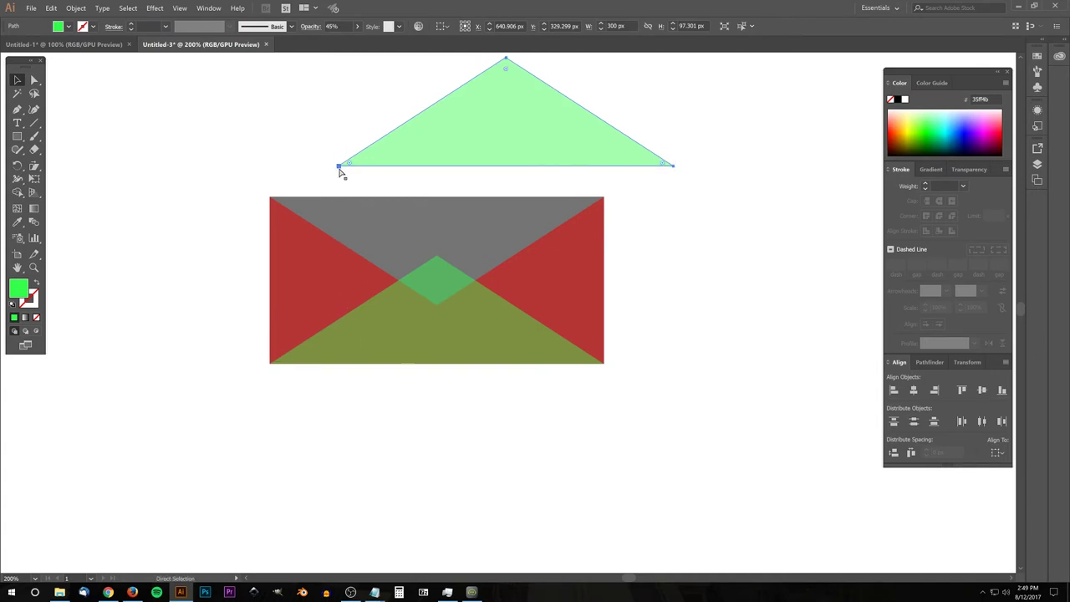
pyautogui.moveTo(339, 168); pyautogui.dragTo(270, 198)
pyautogui.press('v')
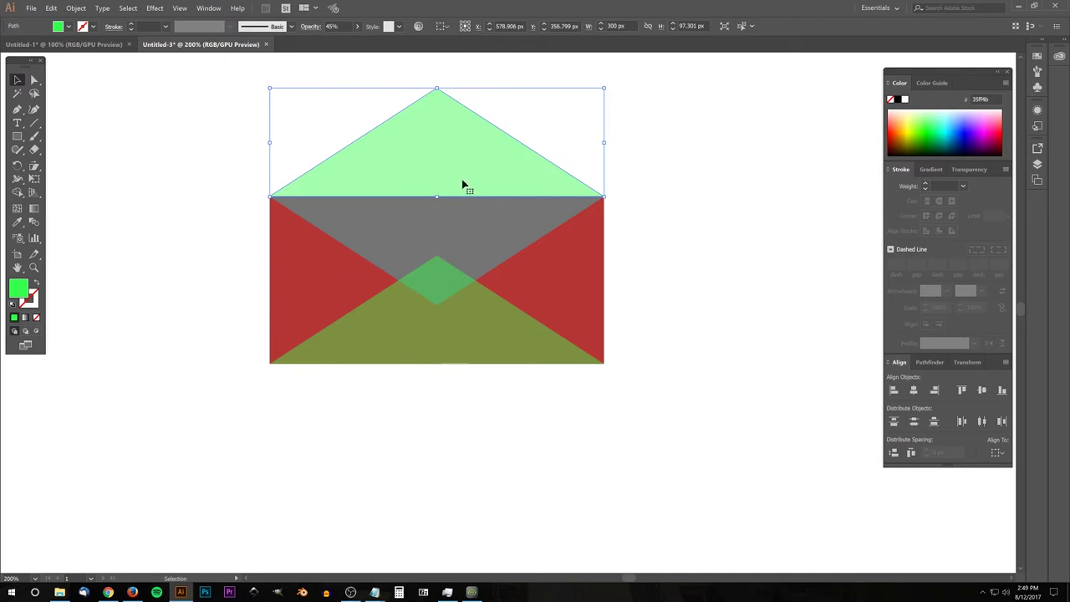
pyautogui.moveTo(485, 134); pyautogui.dragTo(438, 220)
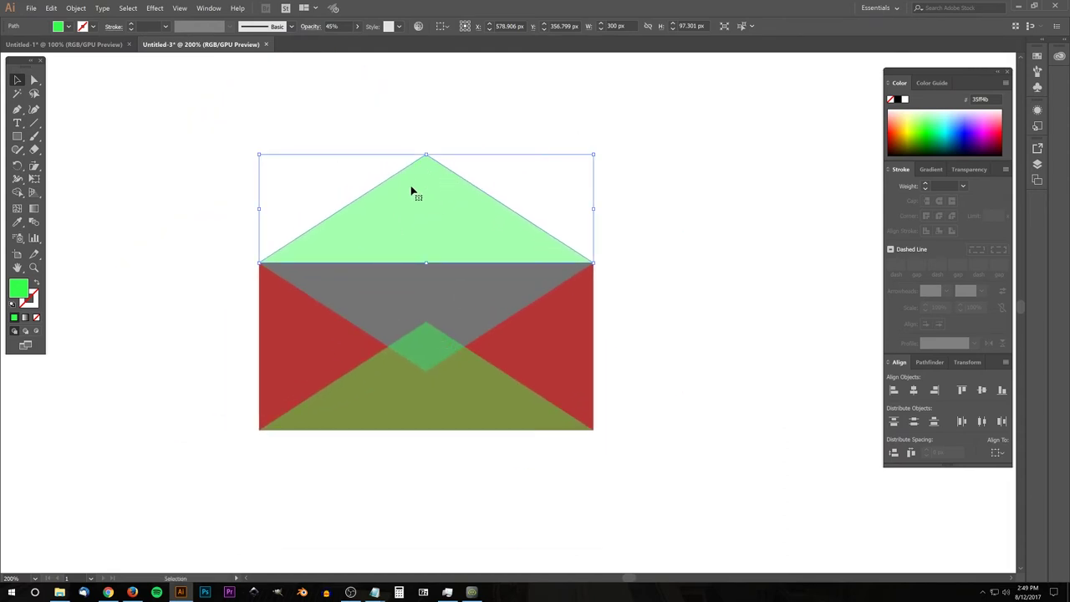
# - Duplicate the open flap triangle, fill the copy with red (f30000) and snap it exactly over the original flap
pyautogui.moveTo(341, 242); pyautogui.dragTo(535, 261)
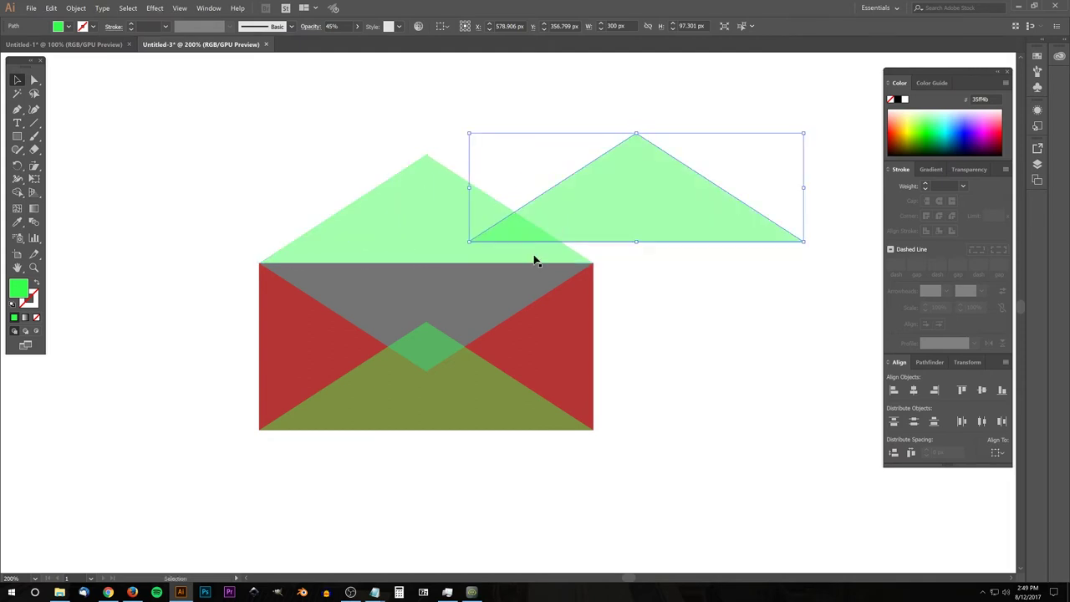
pyautogui.moveTo(907, 126); pyautogui.dragTo(888, 130)
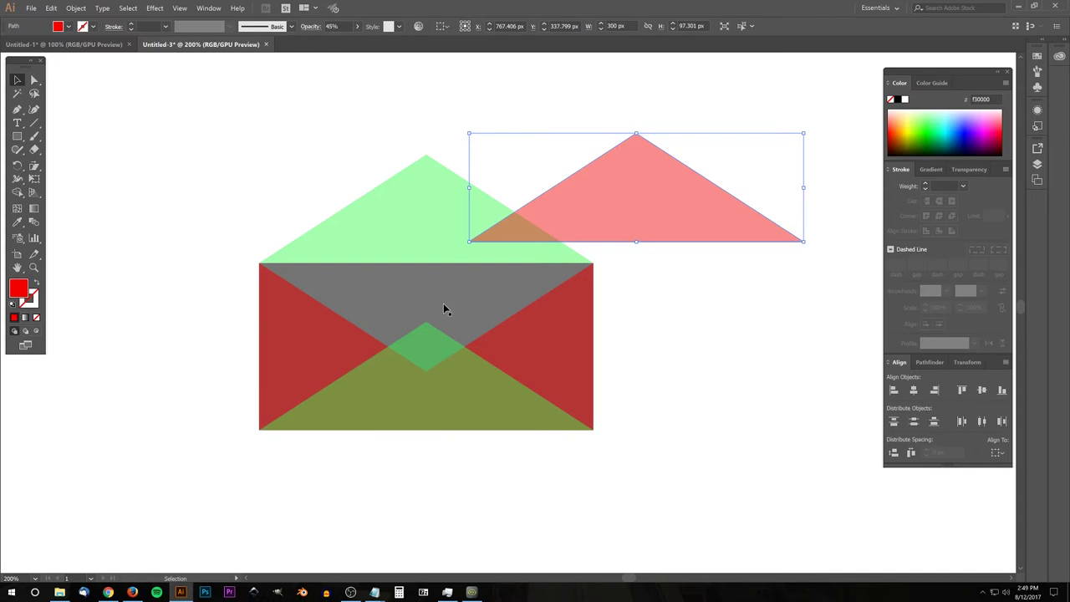
pyautogui.press('a')
pyautogui.moveTo(471, 246); pyautogui.dragTo(261, 266)
pyautogui.press('v')
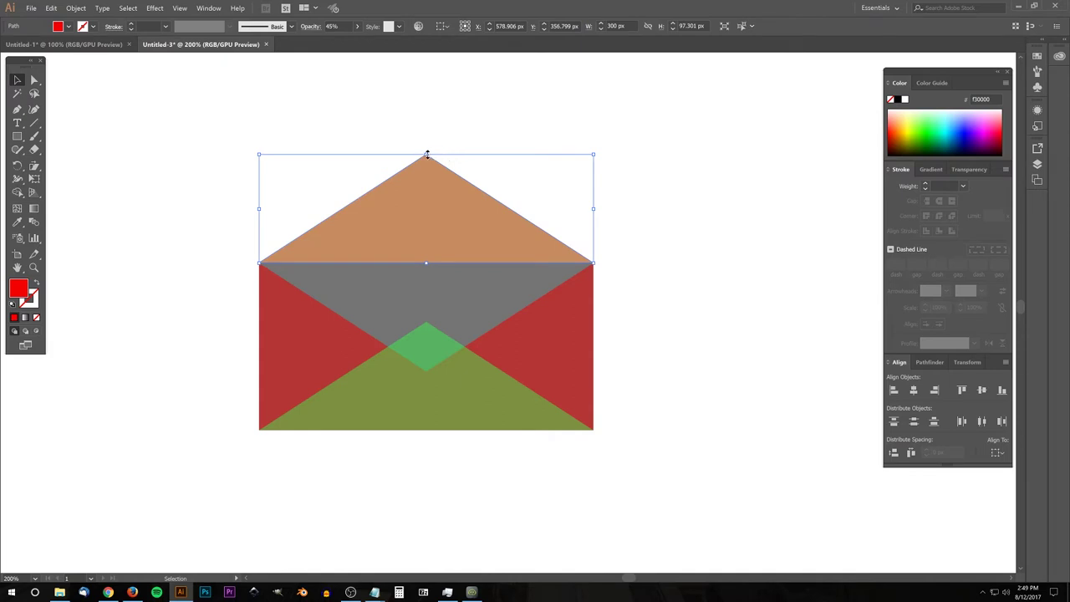
# - Scale the red flap copy to about 228 by 74 px, centered on the envelope's upper edge, and check the finished envelope in Untitled-1
pyautogui.moveTo(426, 154); pyautogui.dragTo(426, 181)
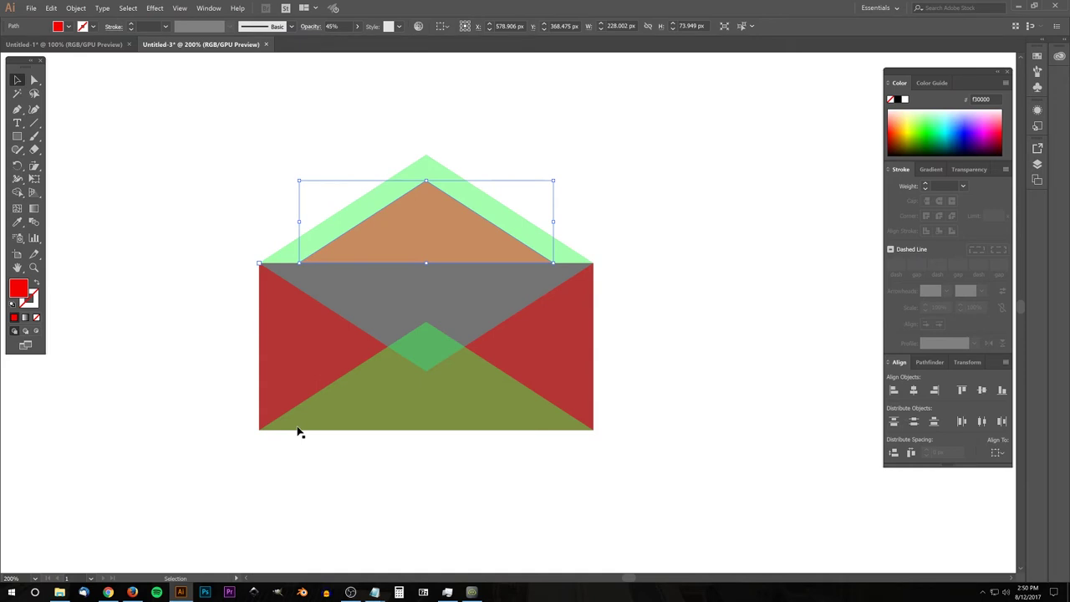
pyautogui.click(91, 48)
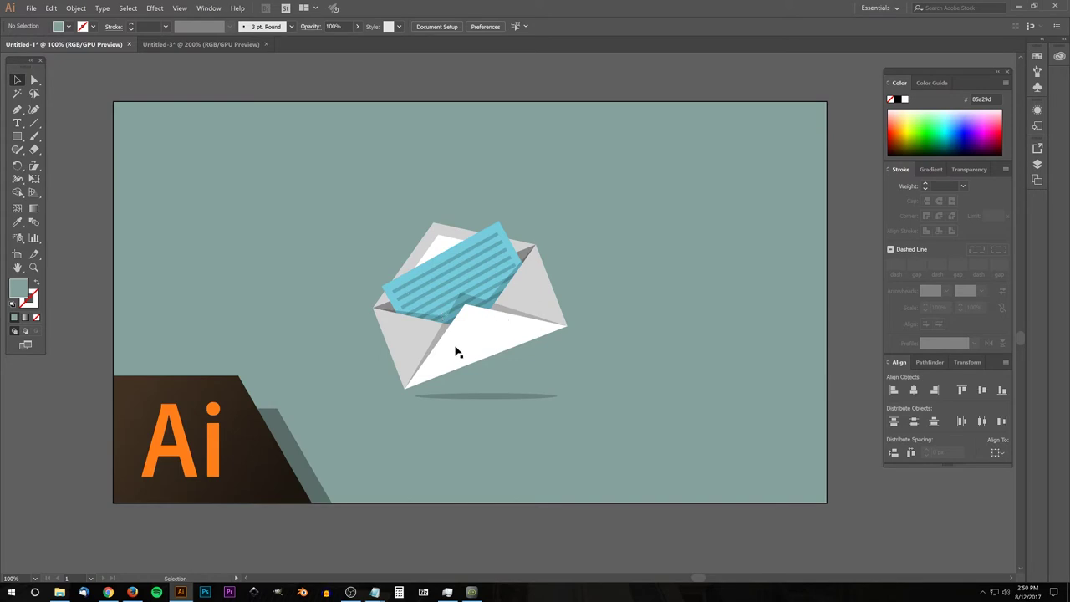
pyautogui.click(190, 46)
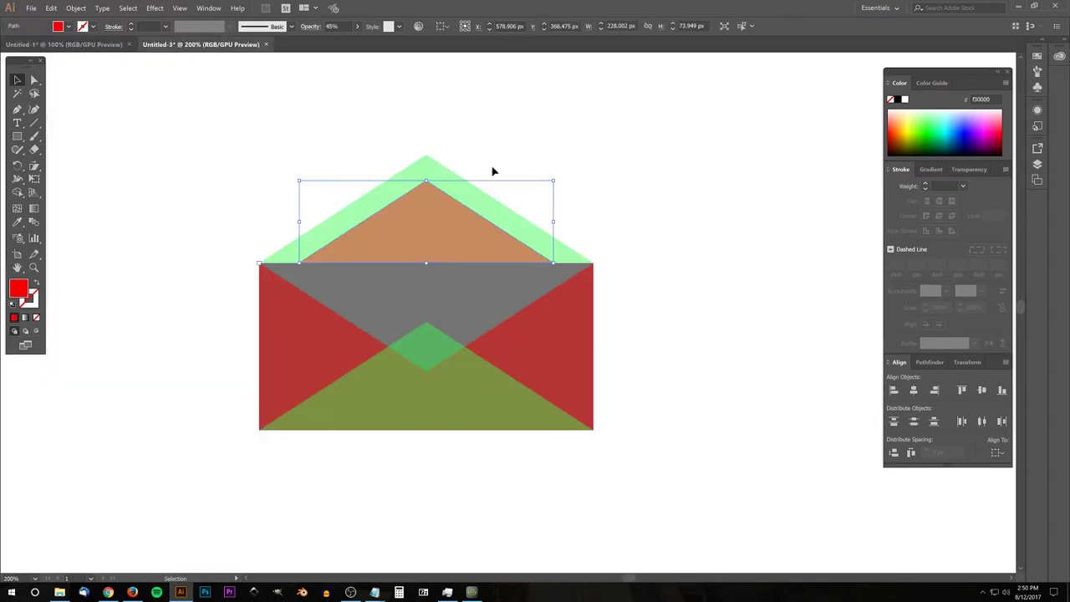
# - Duplicate the lower green triangle, fill the copy with blue (0e0bff) and snap it exactly over the original
pyautogui.click(425, 339)
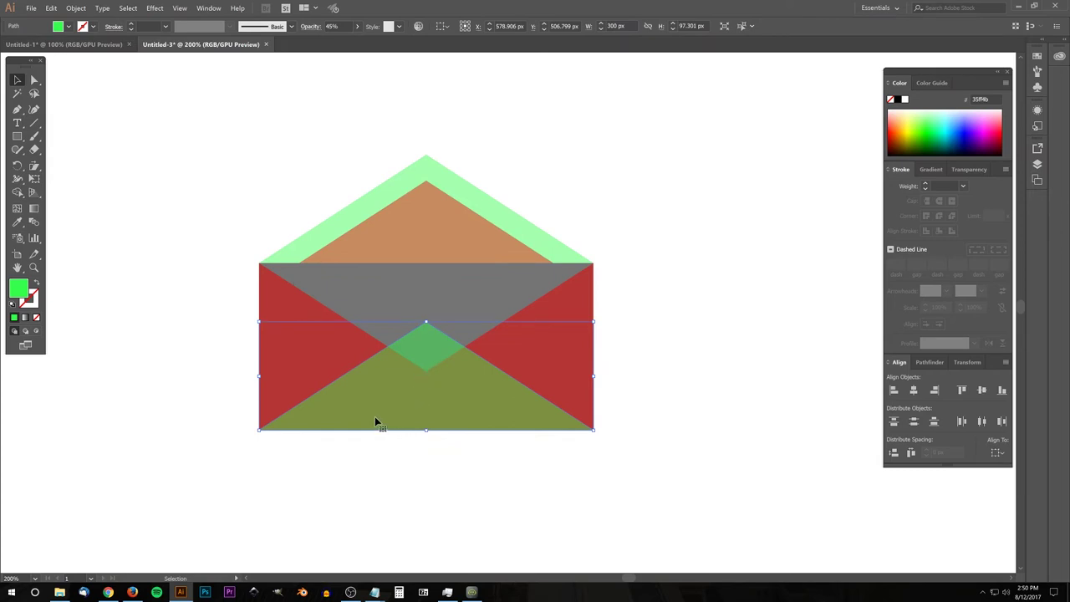
pyautogui.moveTo(383, 399); pyautogui.dragTo(506, 469)
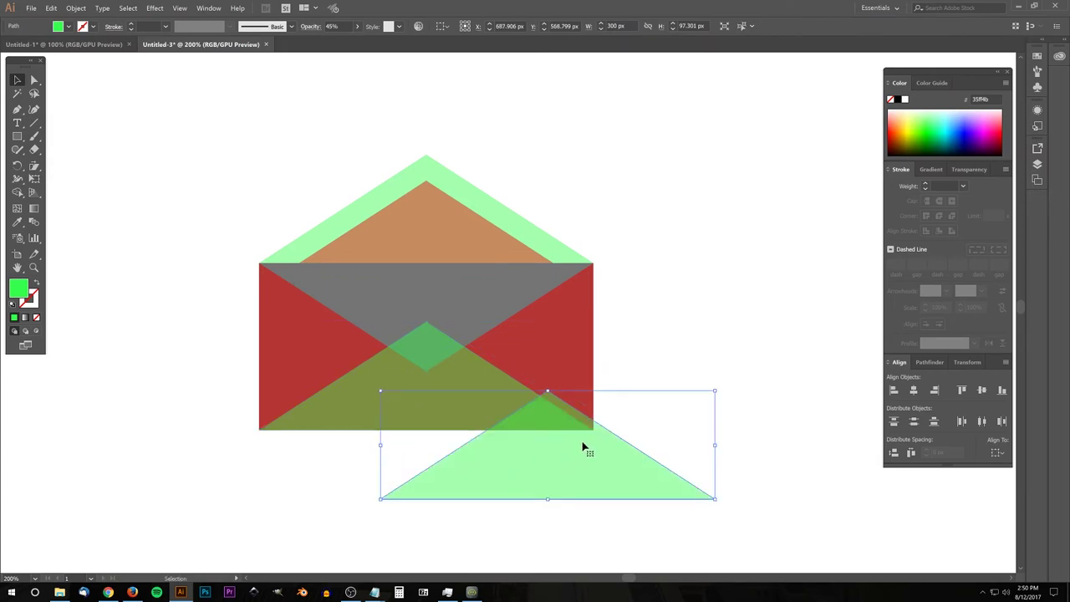
pyautogui.click(964, 127)
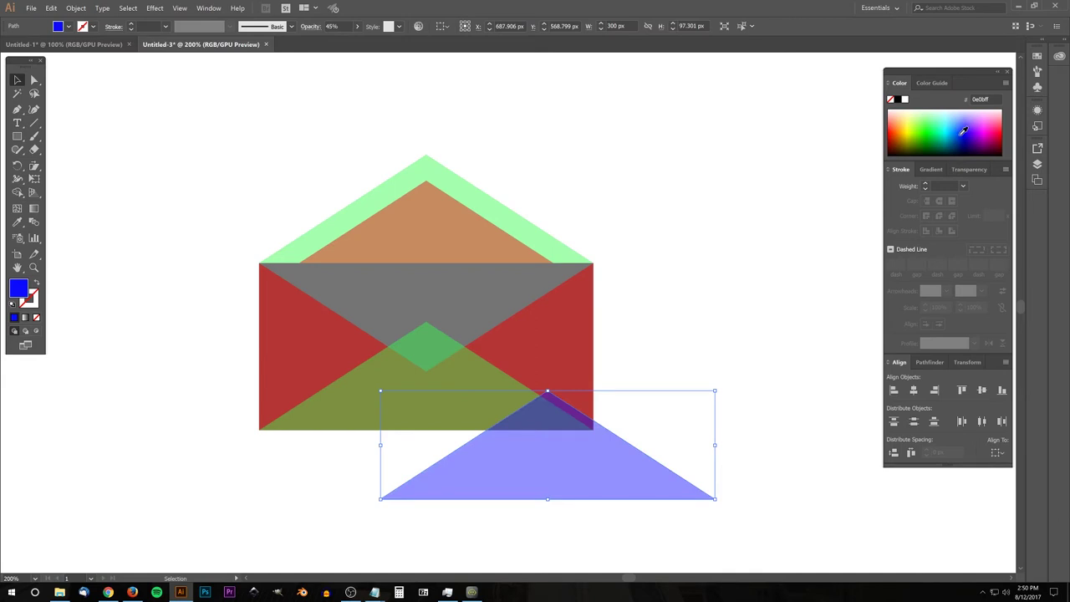
pyautogui.press('a')
pyautogui.moveTo(380, 500); pyautogui.dragTo(259, 433)
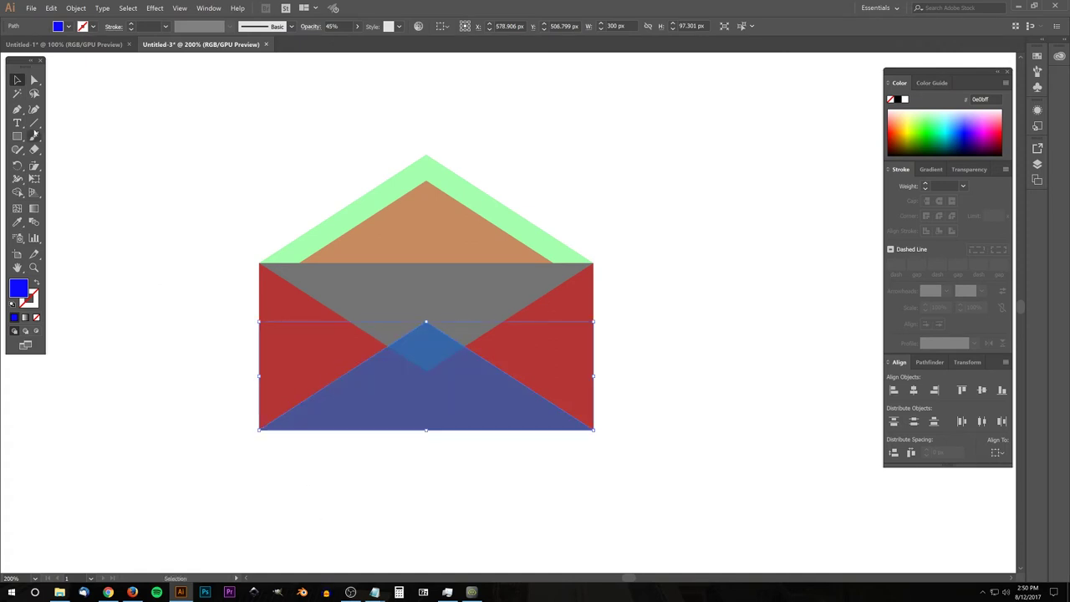
# - Add an anchor point near the middle of the blue triangle's base
pyautogui.click(16, 110)
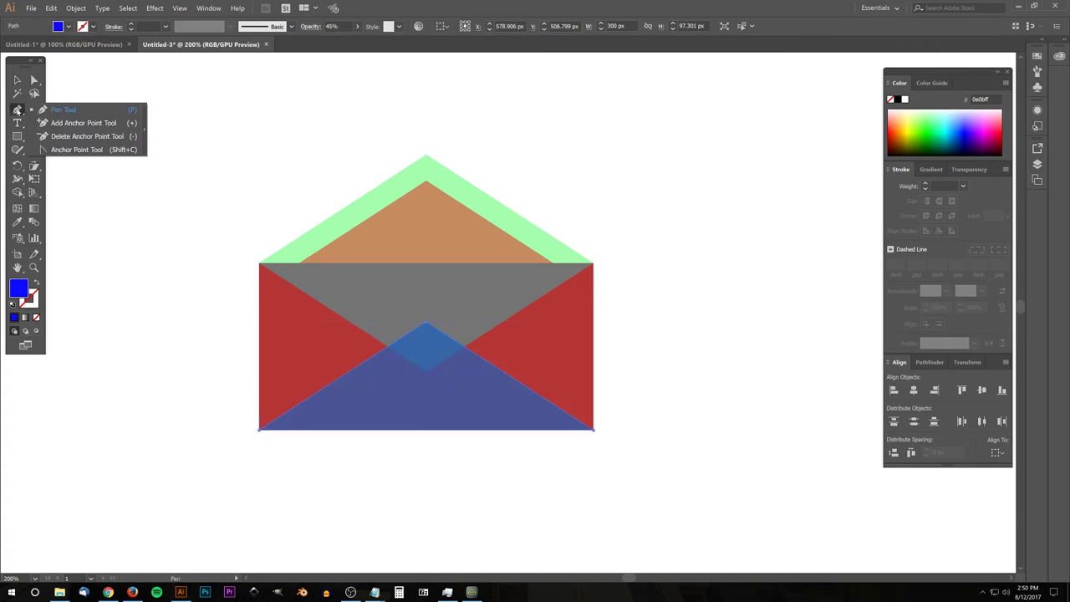
pyautogui.click(62, 122)
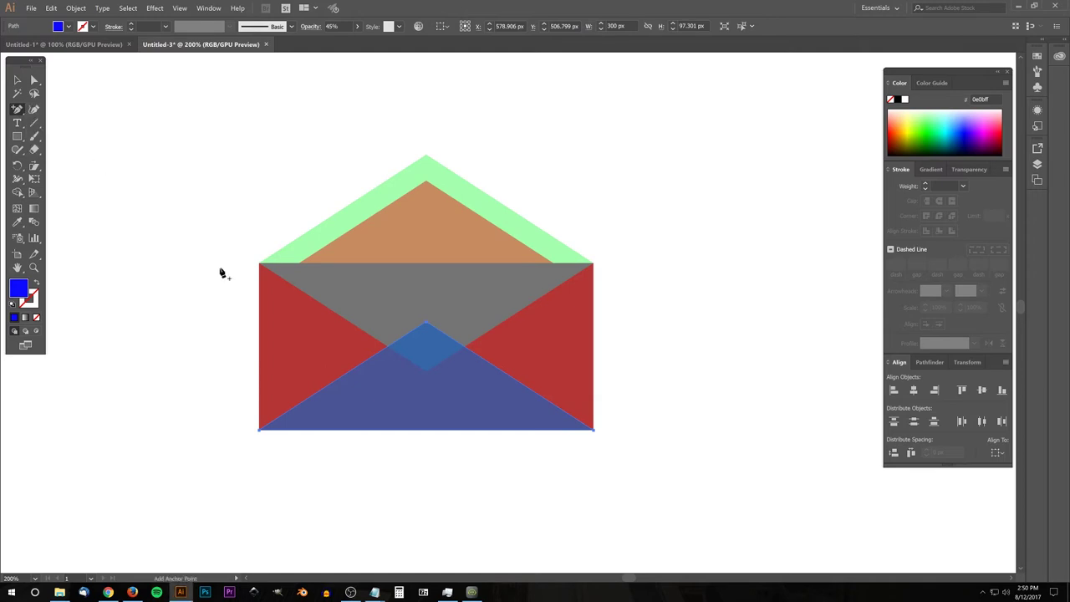
pyautogui.click(419, 430)
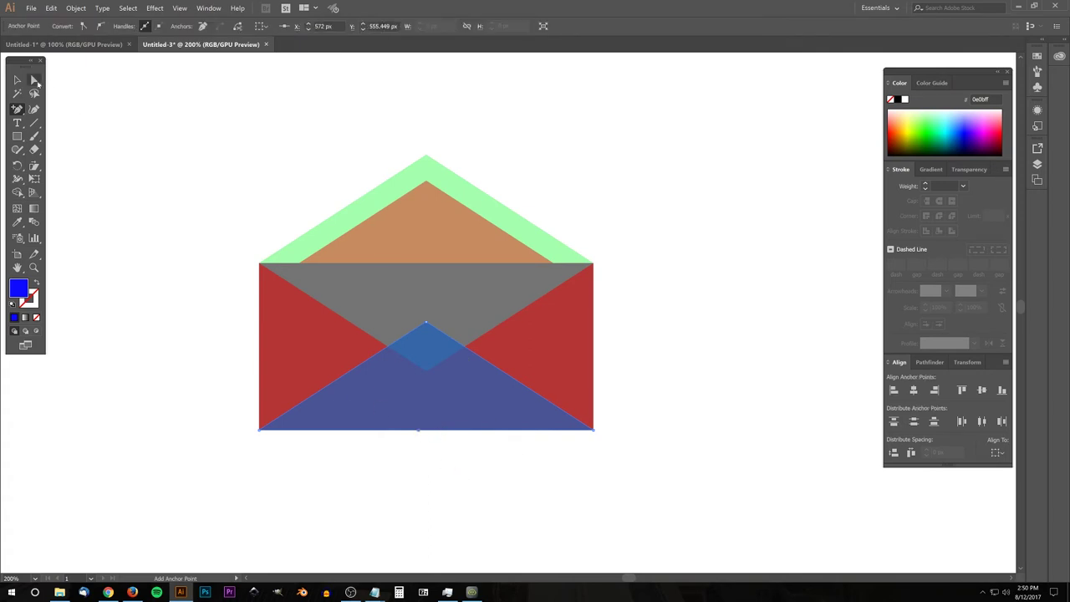
# - Raise the blue triangle's apex about 13 px and move the added base anchor onto the green triangle's apex, forming a thin chevron
pyautogui.click(34, 79)
pyautogui.click(427, 328)
pyautogui.moveTo(426, 329)
pyautogui.mouseDown()
pyautogui.moveTo(426, 301)
pyautogui.moveTo(426, 312)
pyautogui.mouseUp()
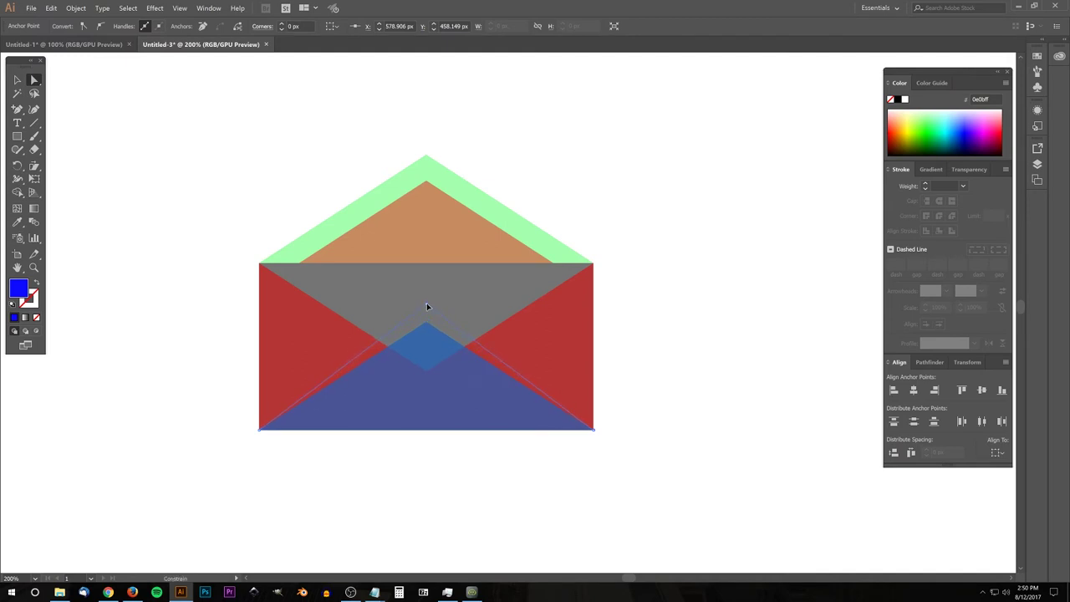
pyautogui.moveTo(427, 311); pyautogui.dragTo(427, 318)
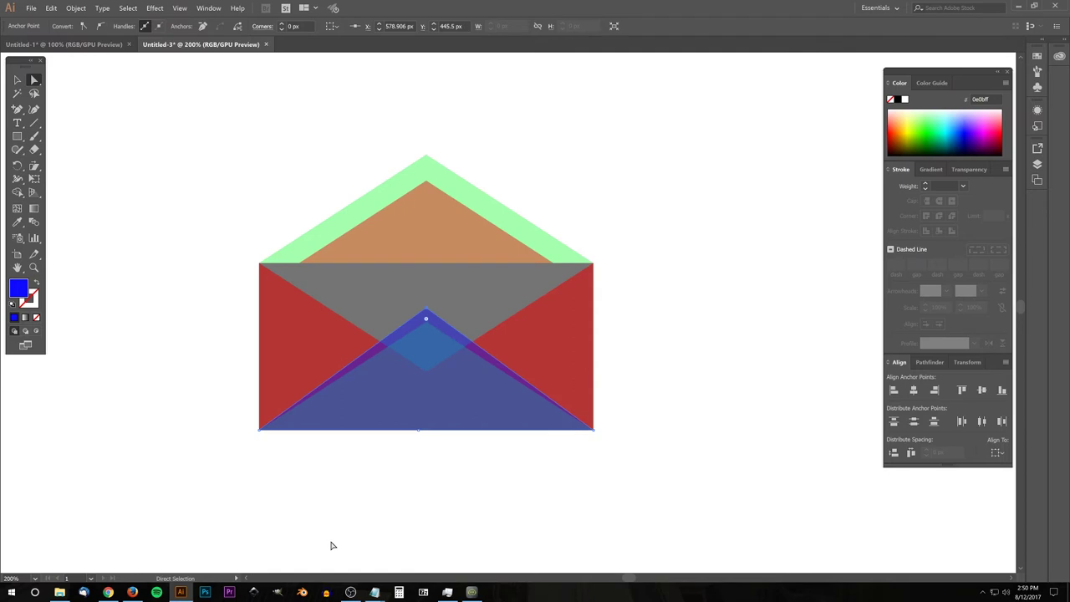
pyautogui.click(418, 431)
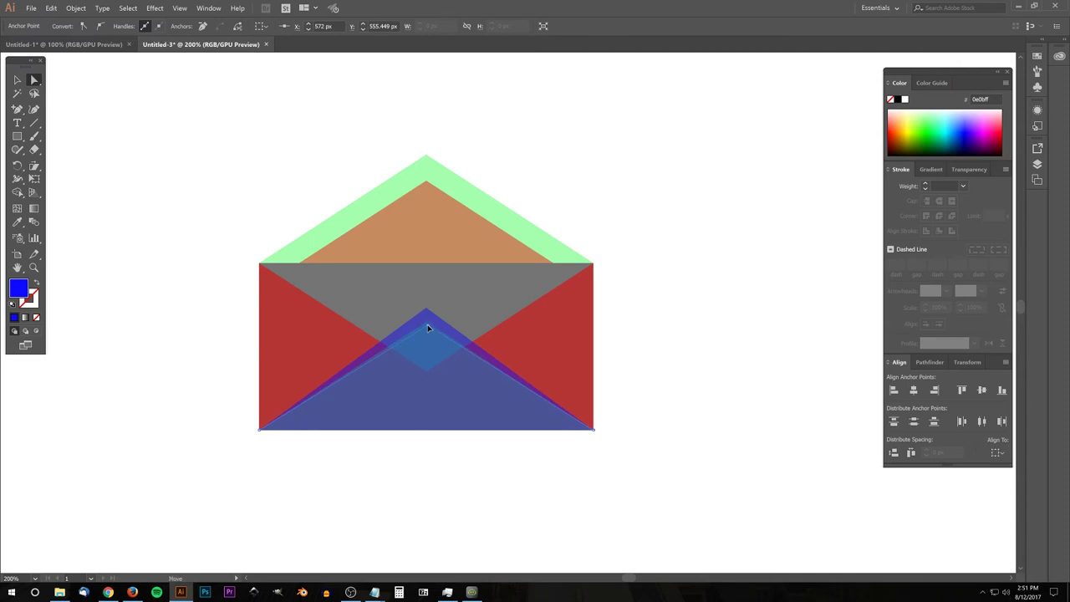
pyautogui.click(426, 325)
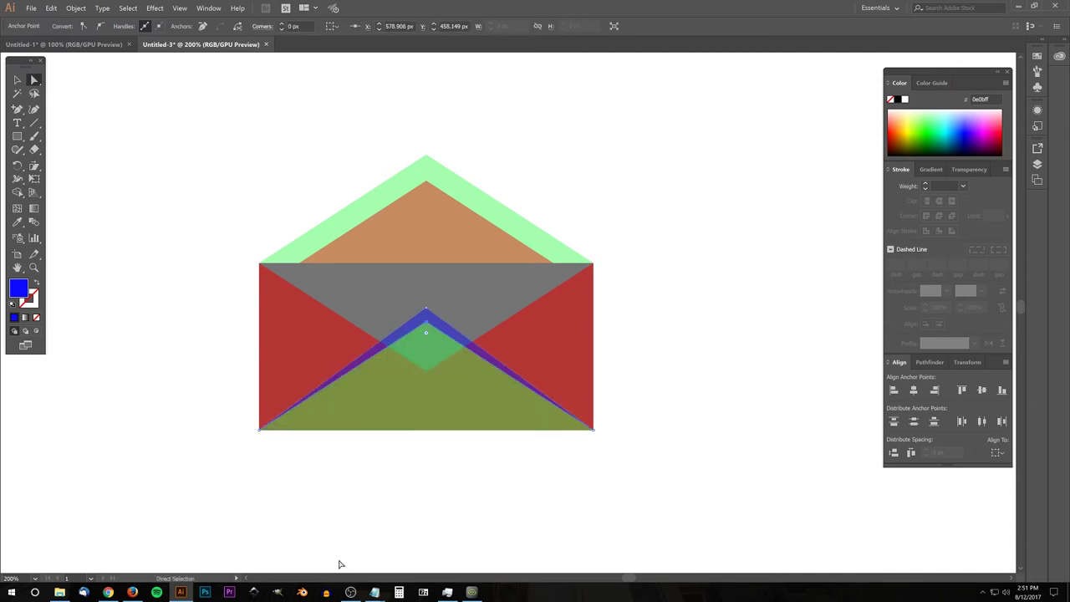
# - Duplicate the blue chevron diagonally down to the right and rotate the copy 180°
pyautogui.click(17, 79)
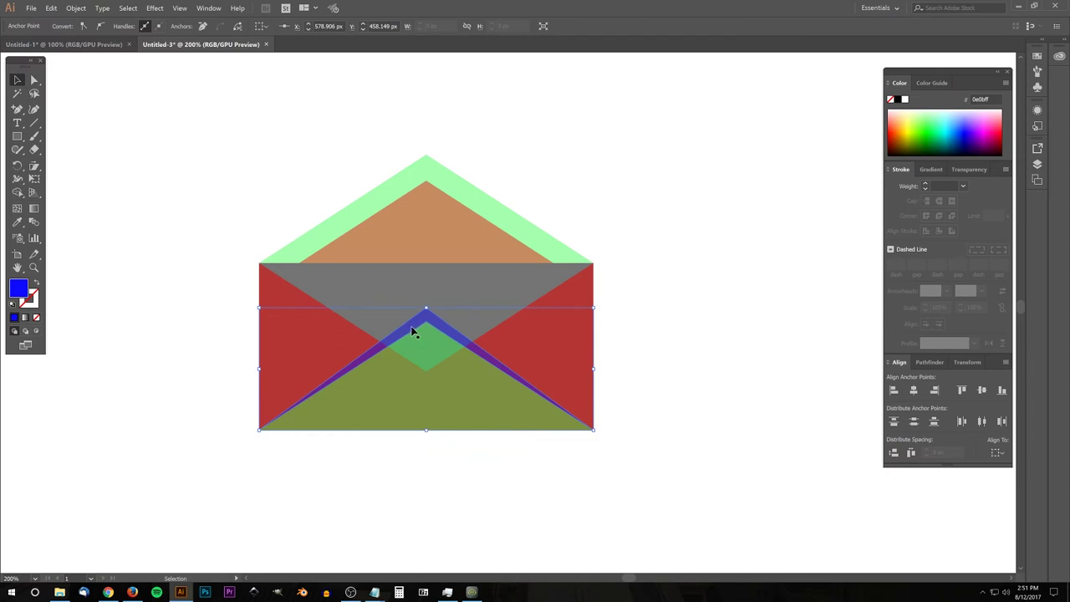
pyautogui.moveTo(412, 328); pyautogui.dragTo(542, 428)
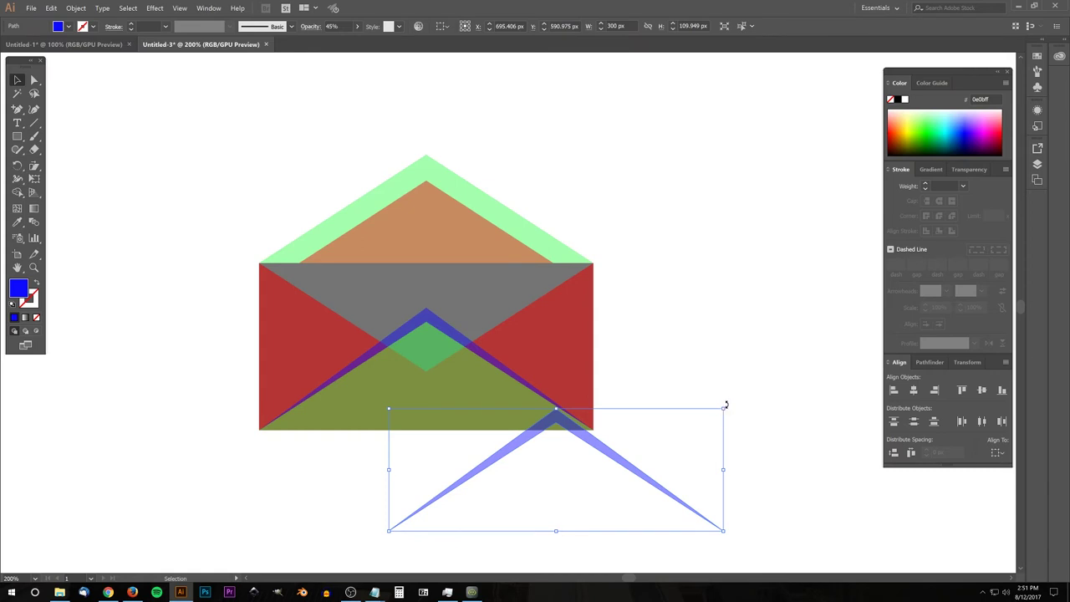
pyautogui.moveTo(725, 405); pyautogui.dragTo(470, 489)
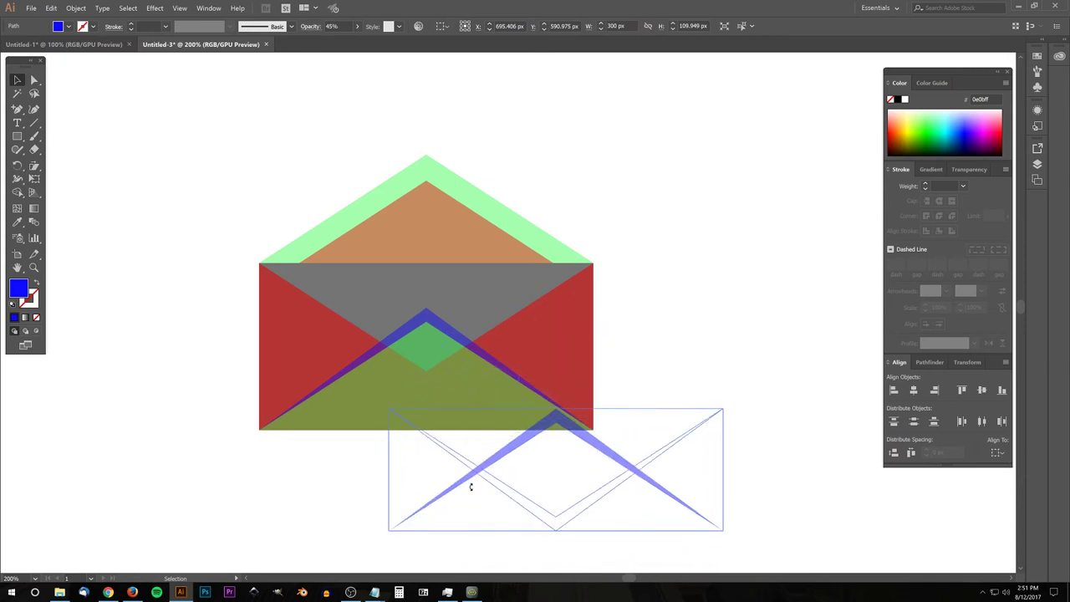
# - Finish rotating the copied blue chevron 180° and snap its ends onto the envelope's upper corners
pyautogui.moveTo(470, 487); pyautogui.dragTo(471, 490)
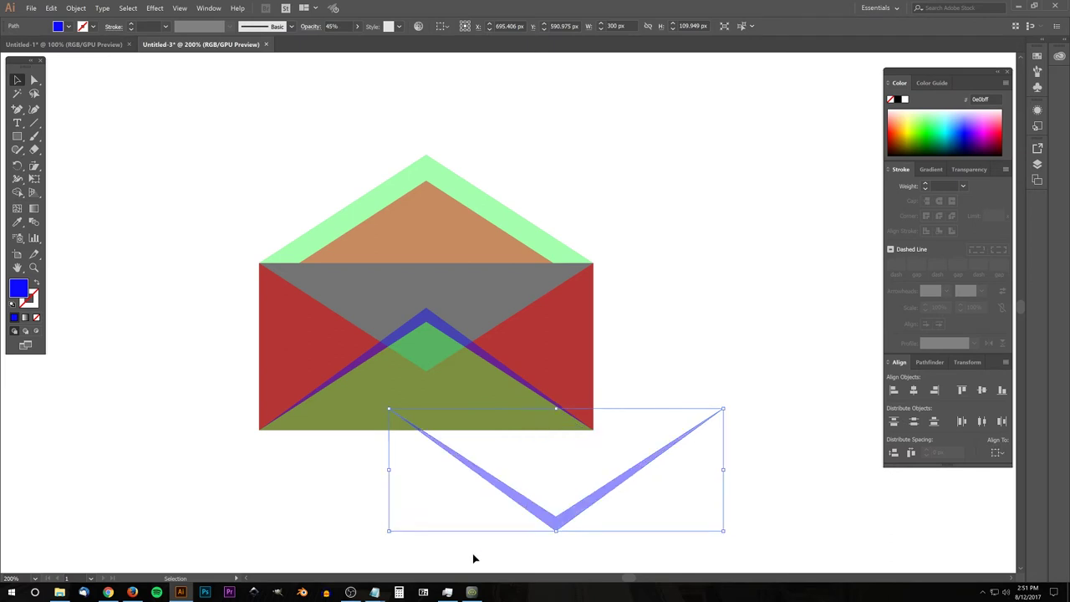
pyautogui.press('a')
pyautogui.moveTo(392, 413); pyautogui.dragTo(259, 264)
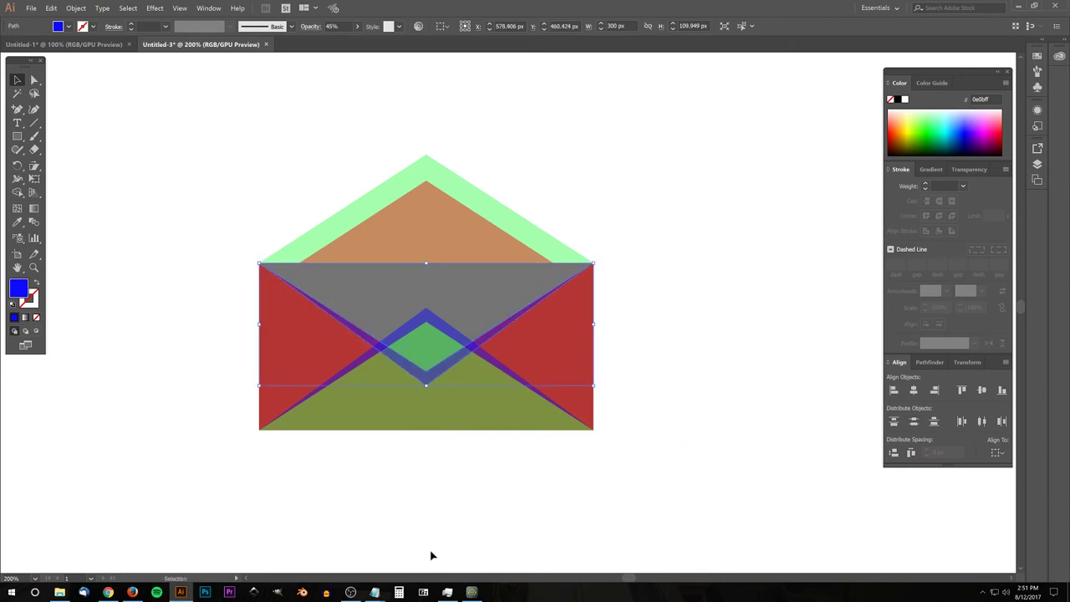
# - Raise the upside-down chevron's two lower centre anchors about 13 px so its outer tip meets the red shape's V notch
pyautogui.click(33, 79)
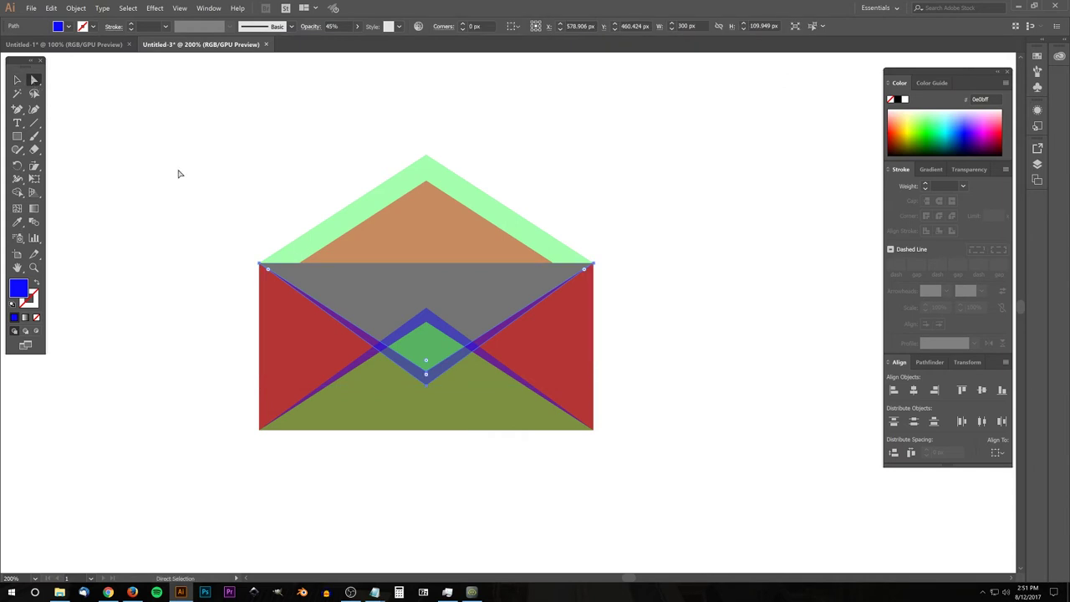
pyautogui.scroll(4, 422, 387)
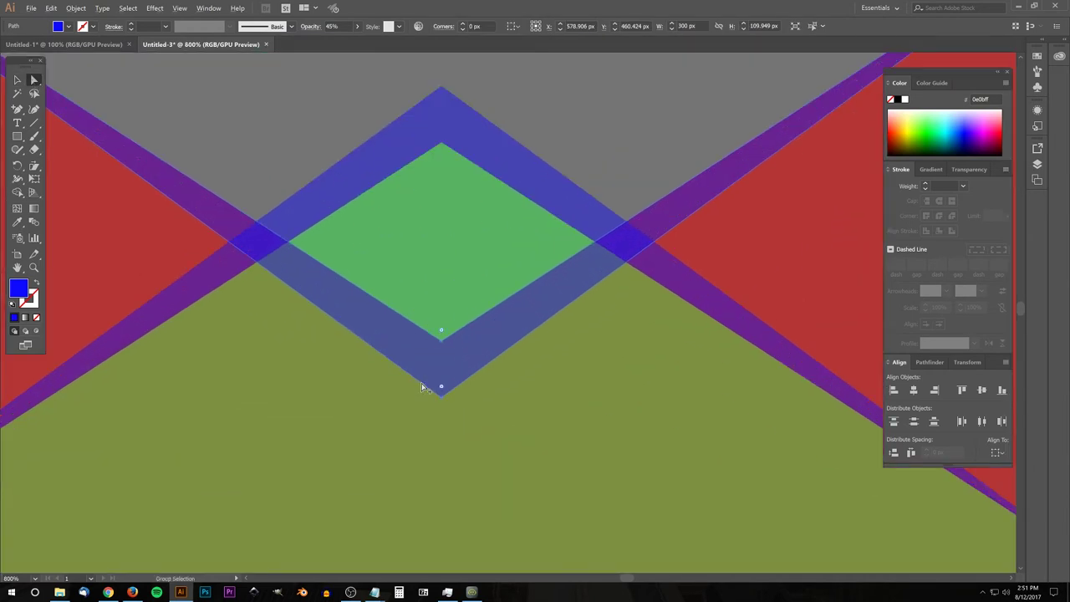
pyautogui.click(441, 387)
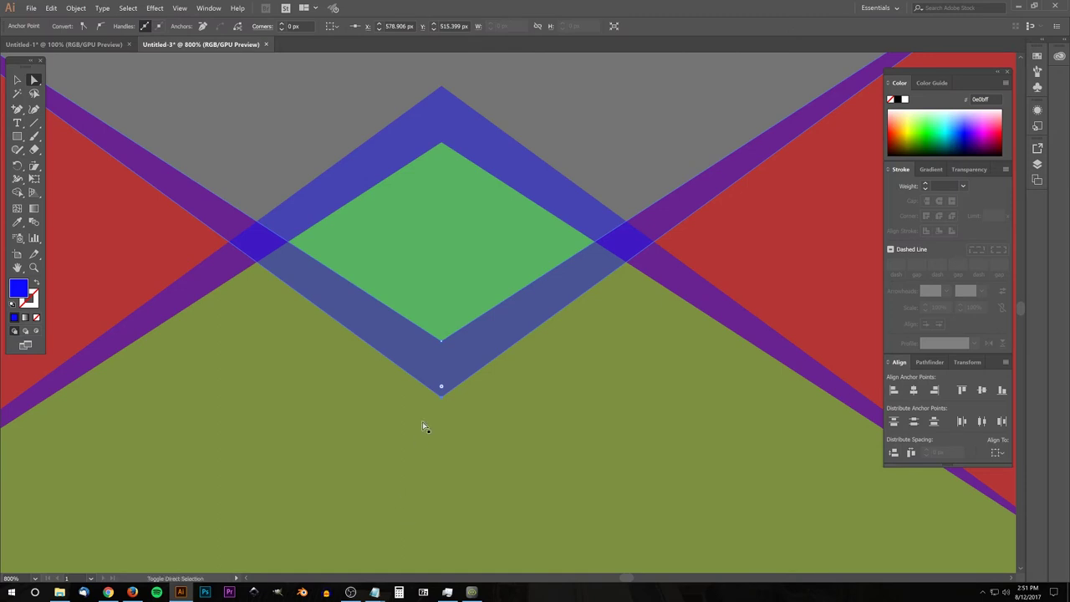
pyautogui.keyDown('shift'); pyautogui.click(441, 341); pyautogui.keyUp('shift')
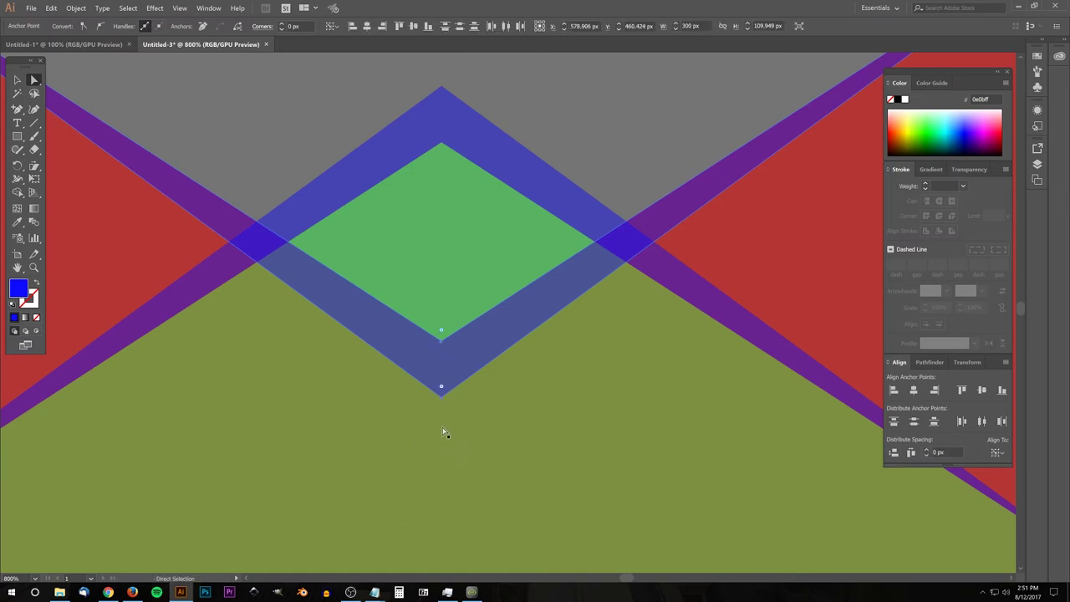
pyautogui.hotkey('ctrl', 'shift', 'a')
pyautogui.hotkey('ctrl', 'z')
pyautogui.moveTo(518, 261); pyautogui.dragTo(520, 405)
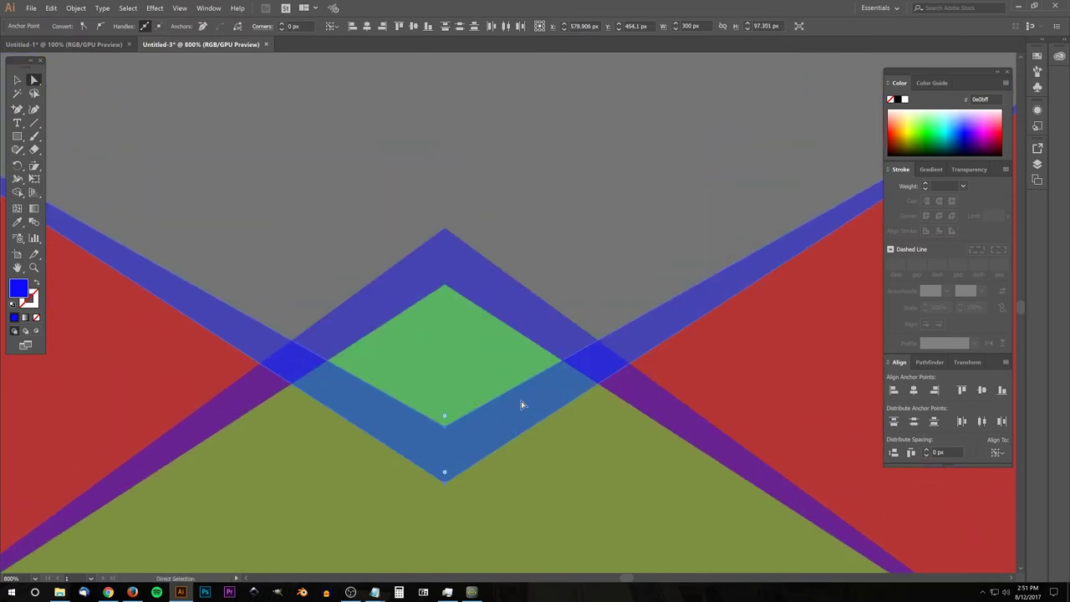
pyautogui.scroll(-3, 521, 400)
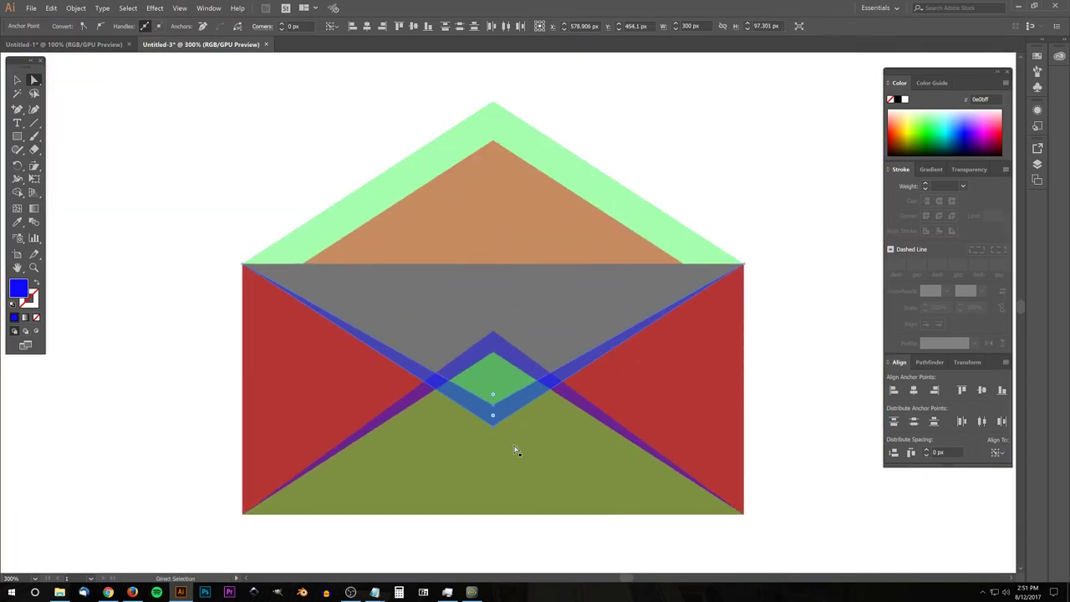
# - With Shape Builder, remove the V-shaped tip where the upside-down chevron overlaps the lower flap and merge the remaining chevron pieces into one shape
pyautogui.click(17, 80)
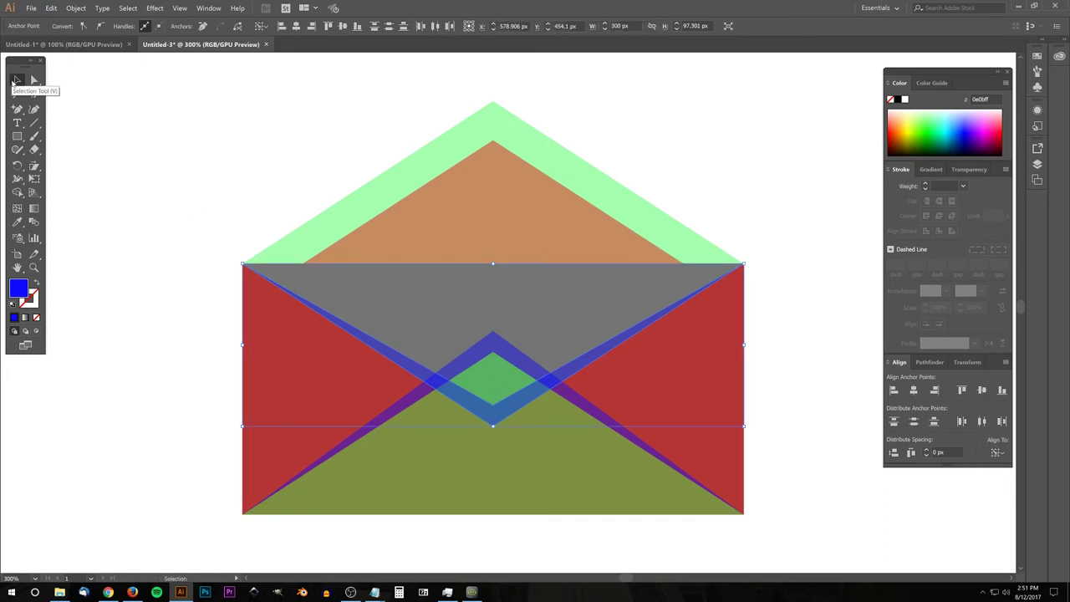
pyautogui.click(500, 351)
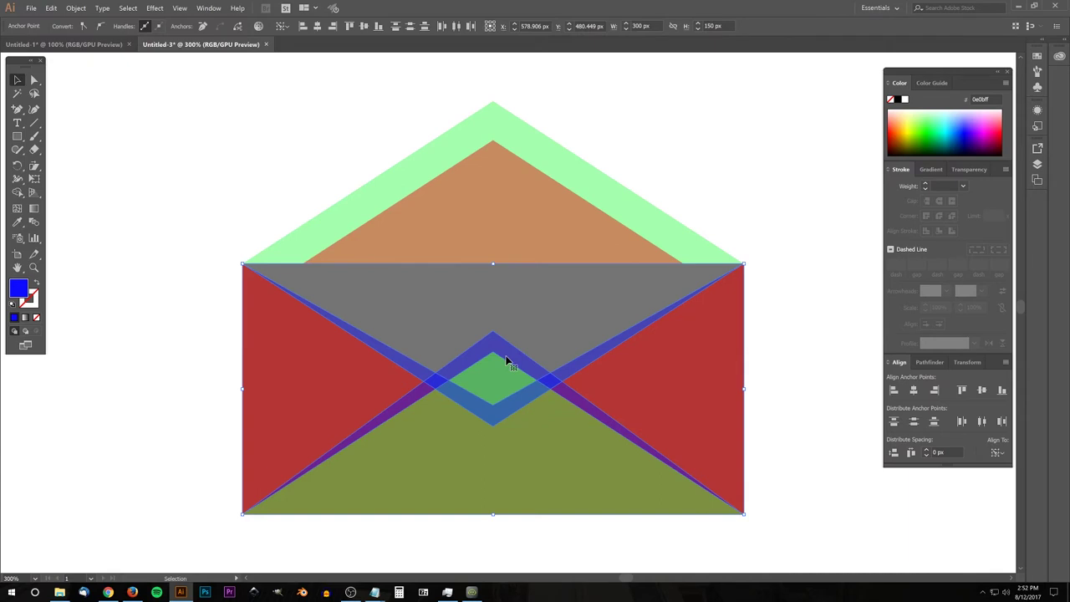
pyautogui.click(22, 196)
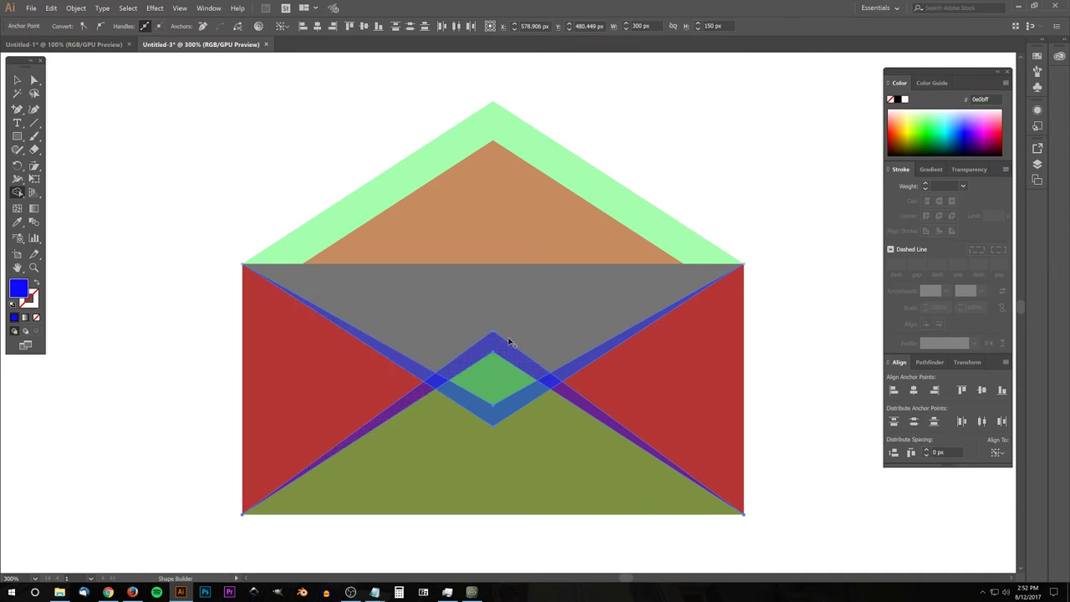
pyautogui.click(492, 418)
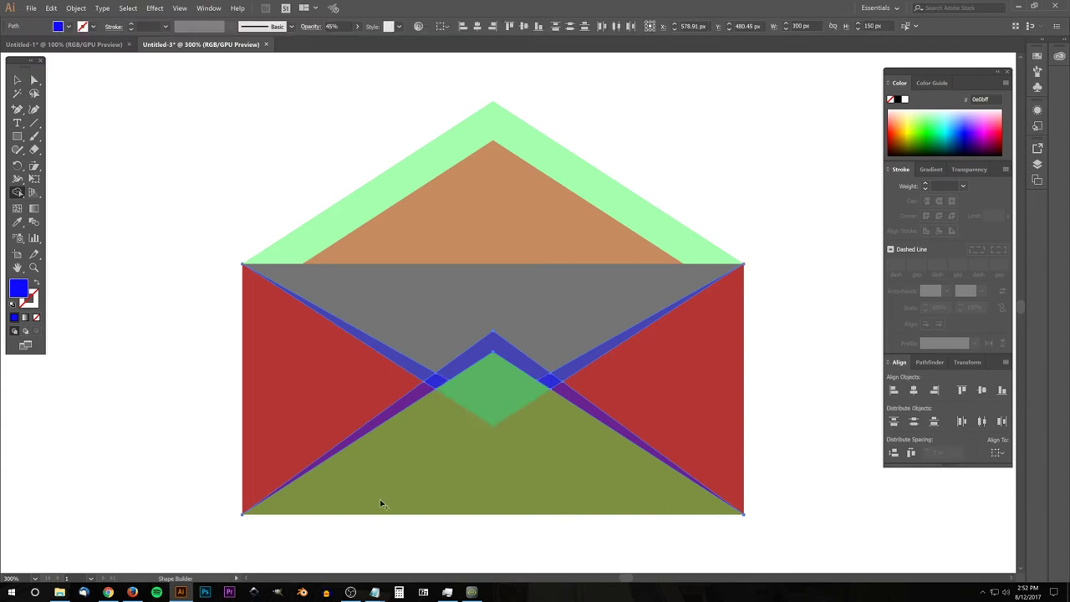
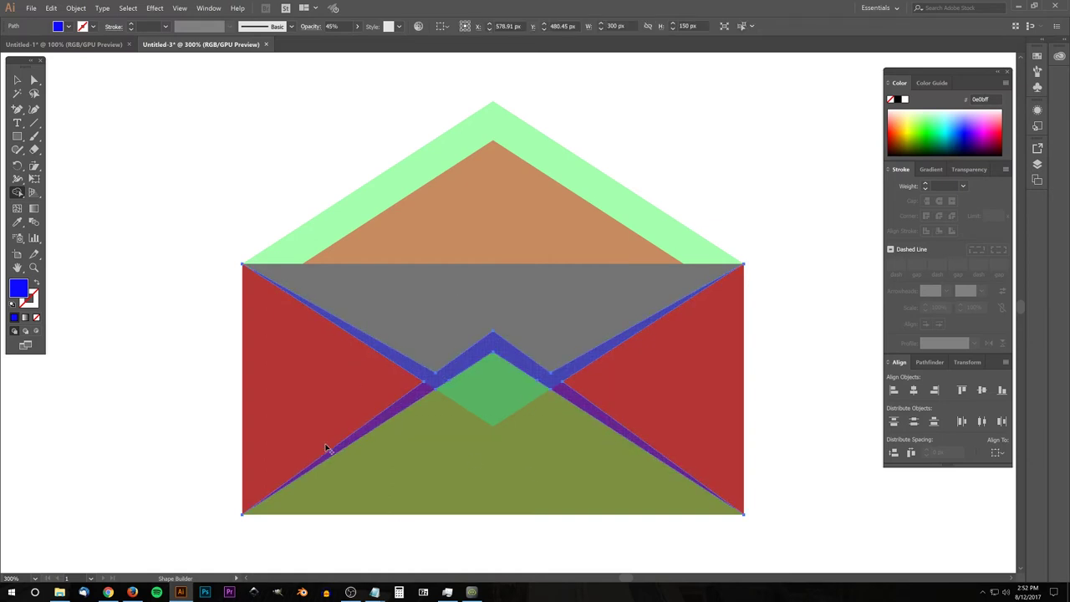
pyautogui.press('v')
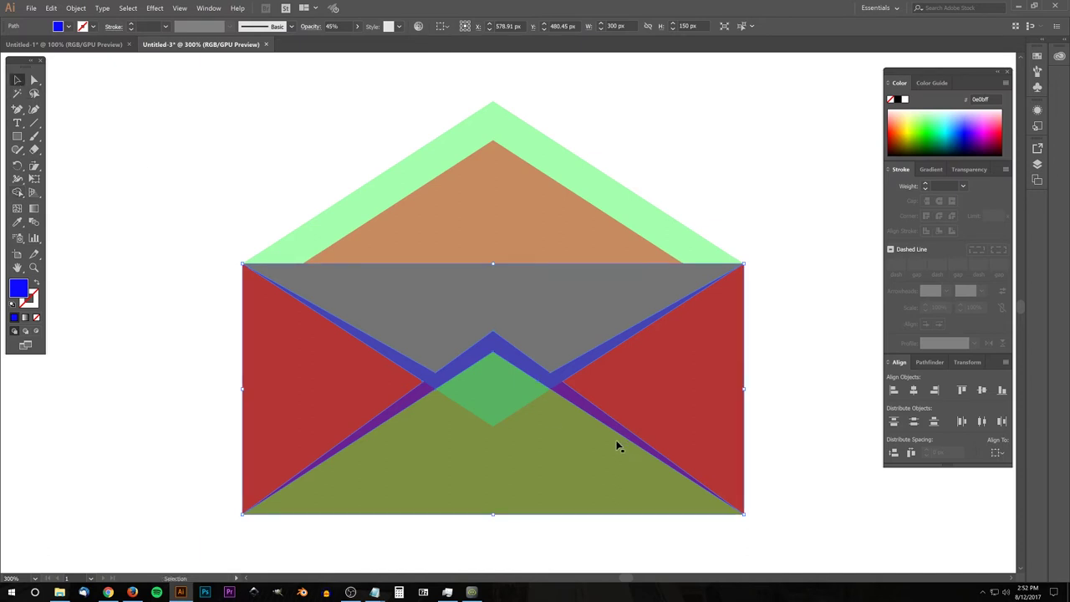
# - Set the opacity of all the envelope shapes to 100%
pyautogui.scroll(-3, 607, 408)
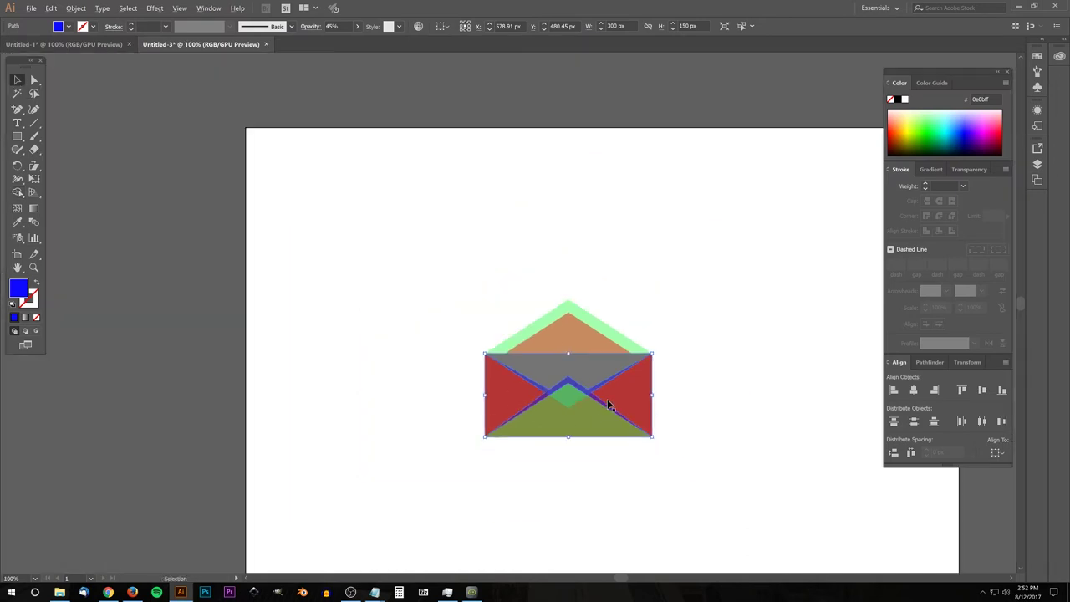
pyautogui.moveTo(632, 406); pyautogui.dragTo(530, 384)
pyautogui.click(567, 457)
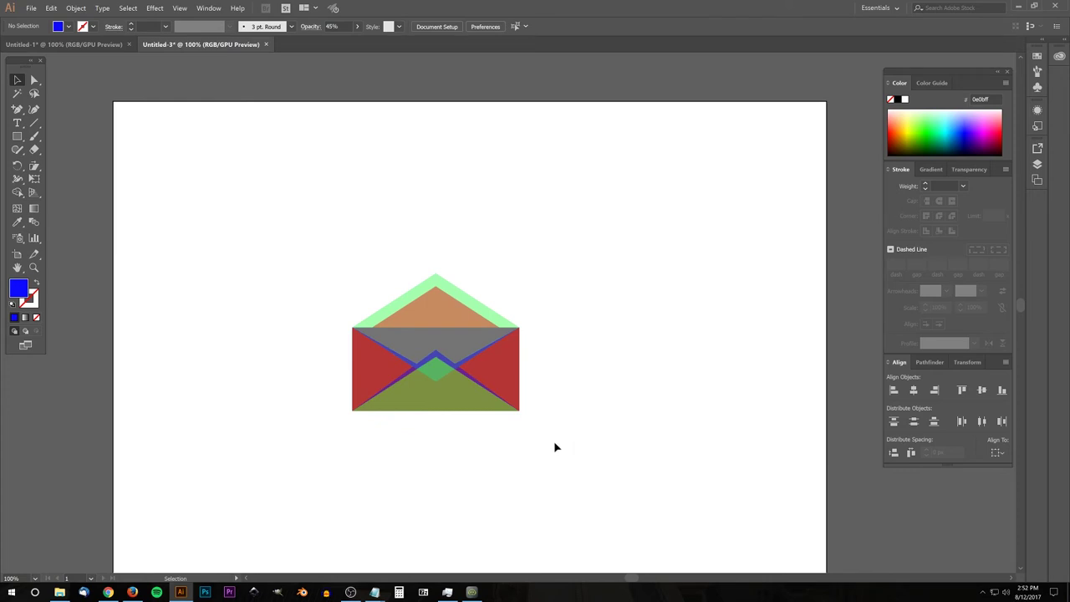
pyautogui.moveTo(608, 504); pyautogui.dragTo(234, 184)
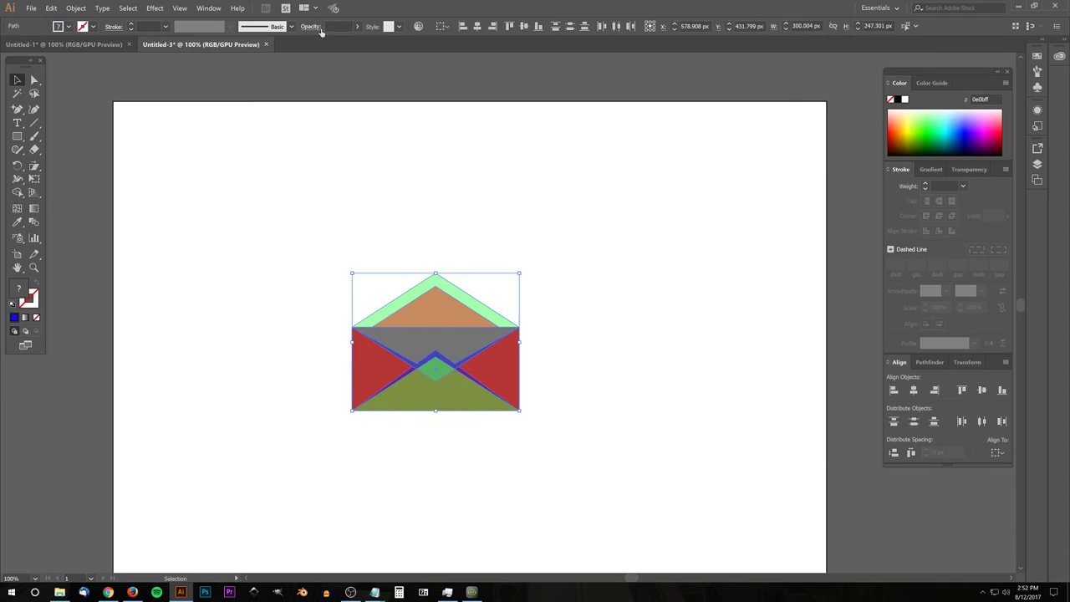
pyautogui.click(358, 27)
pyautogui.moveTo(333, 40); pyautogui.dragTo(354, 40)
pyautogui.click(669, 277)
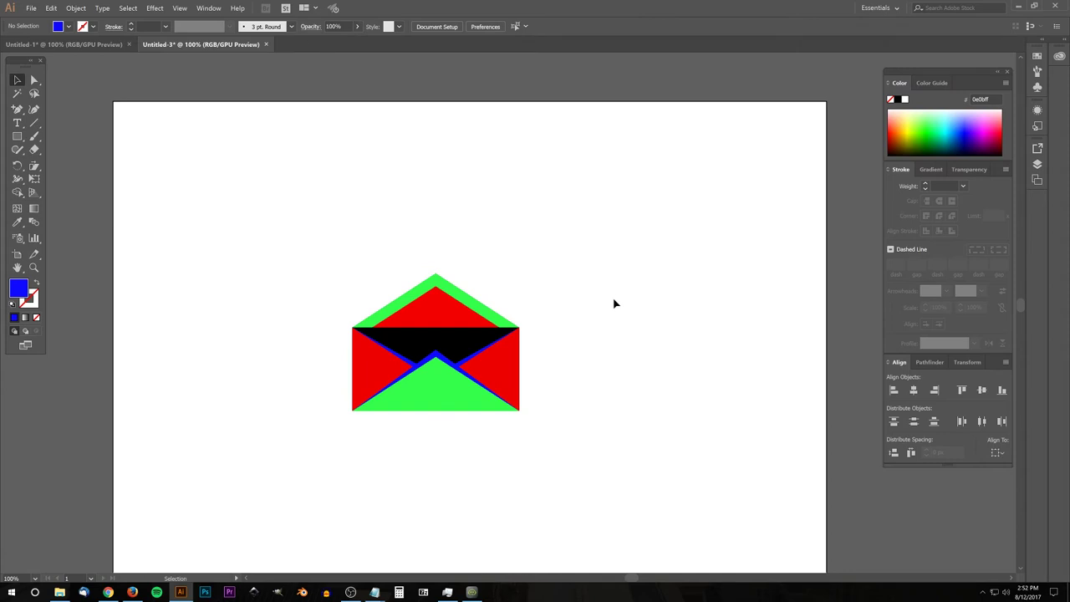
# - Fill the lower triangular flap with white, and the red side flaps and green top flap with light grey (cccccc)
pyautogui.click(438, 381)
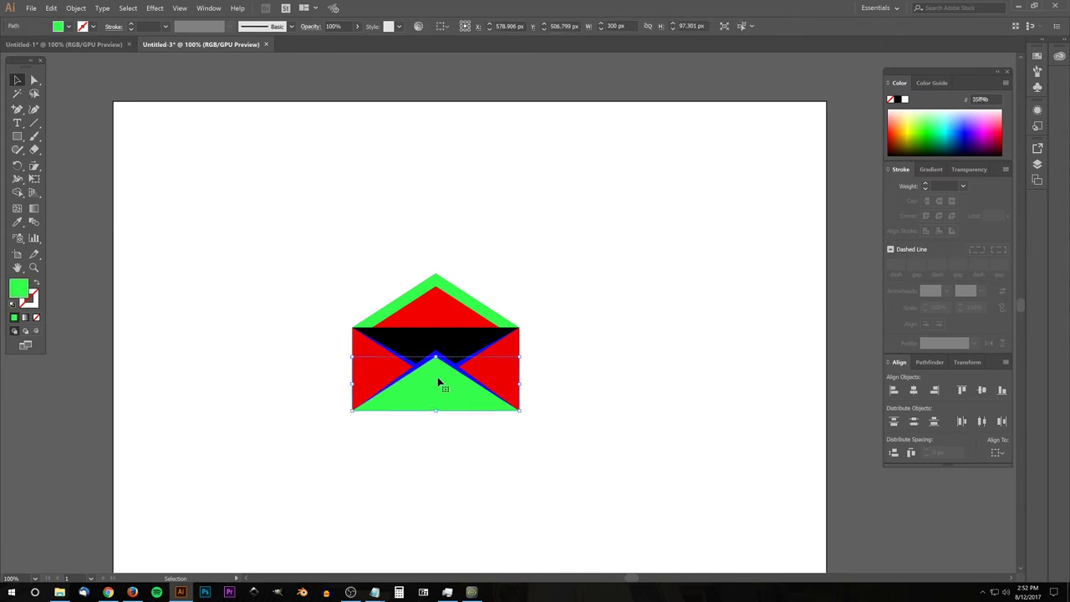
pyautogui.click(904, 99)
pyautogui.click(365, 375)
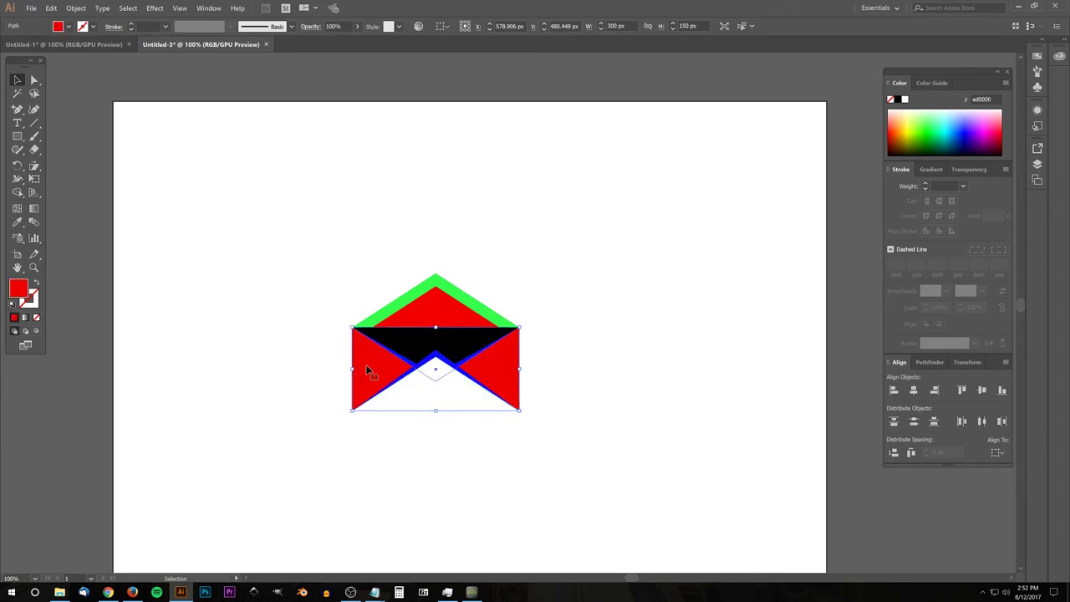
pyautogui.keyDown('shift'); pyautogui.click(435, 283); pyautogui.keyUp('shift')
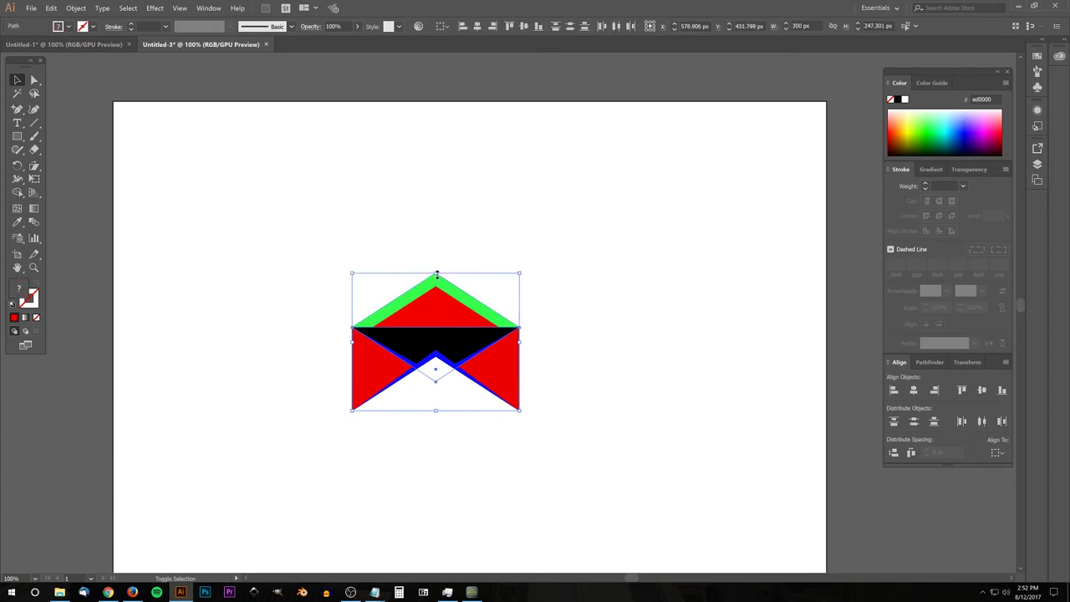
pyautogui.doubleClick(19, 288)
pyautogui.moveTo(659, 150)
pyautogui.mouseDown()
pyautogui.moveTo(686, 143)
pyautogui.moveTo(643, 134)
pyautogui.moveTo(640, 162)
pyautogui.mouseUp()
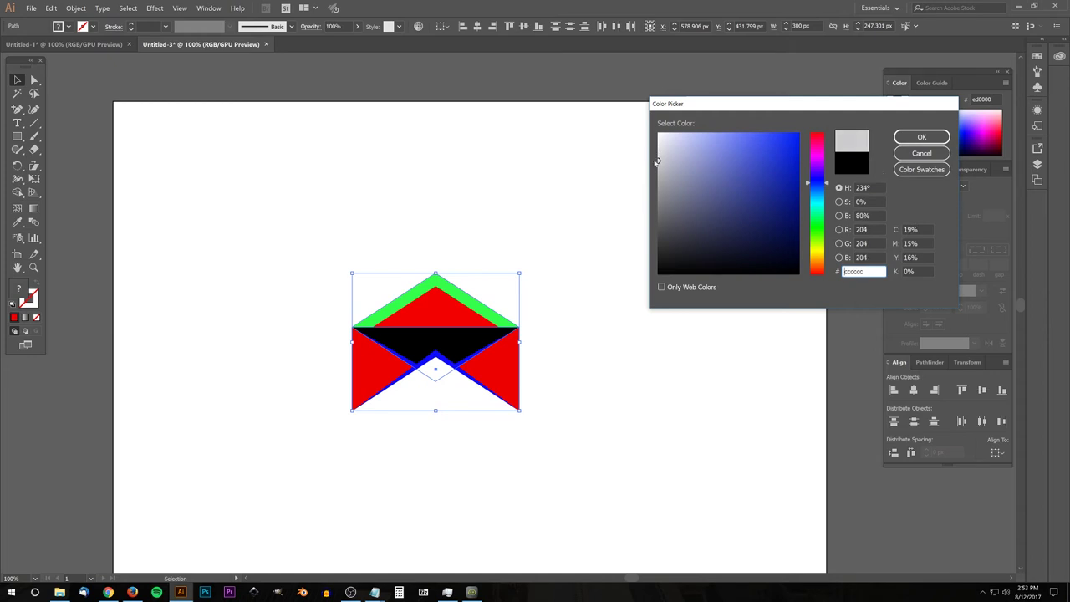
pyautogui.click(922, 137)
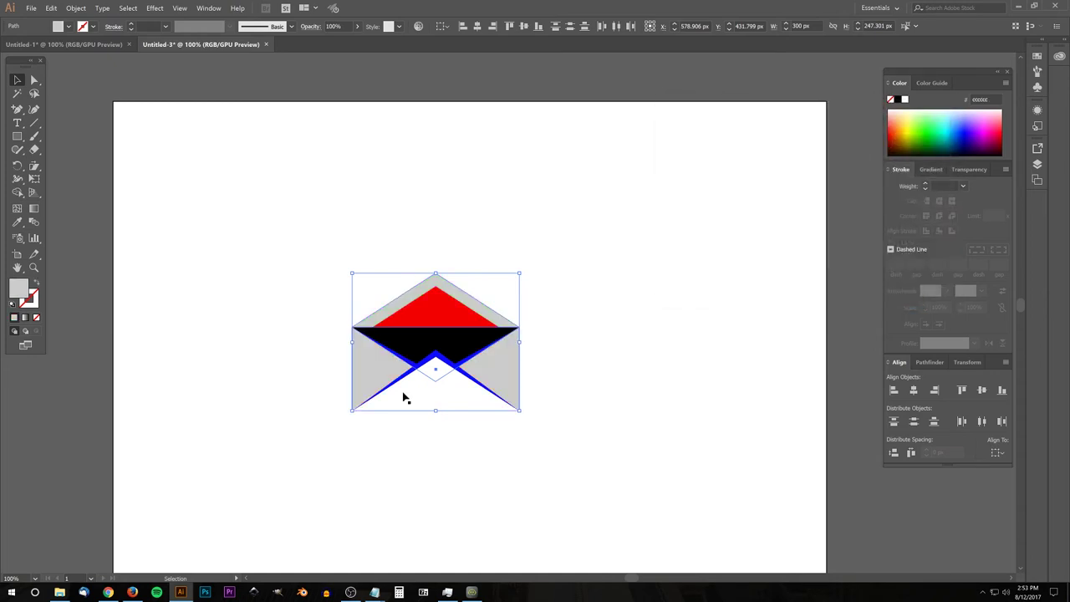
# - Change the lower triangular flap's fill to very light grey (ededed)
pyautogui.click(435, 400)
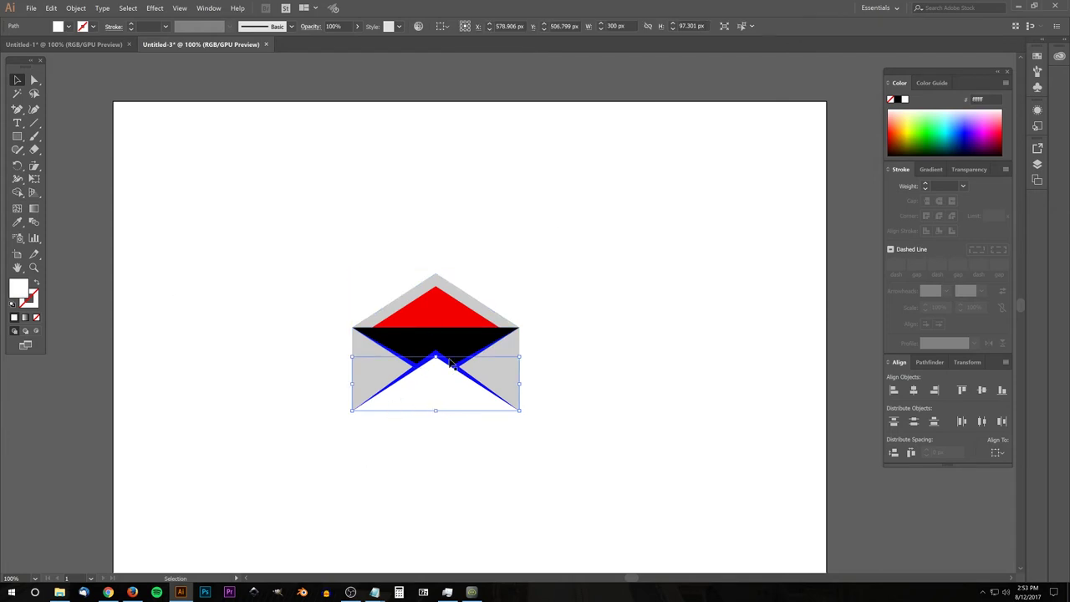
pyautogui.doubleClick(19, 288)
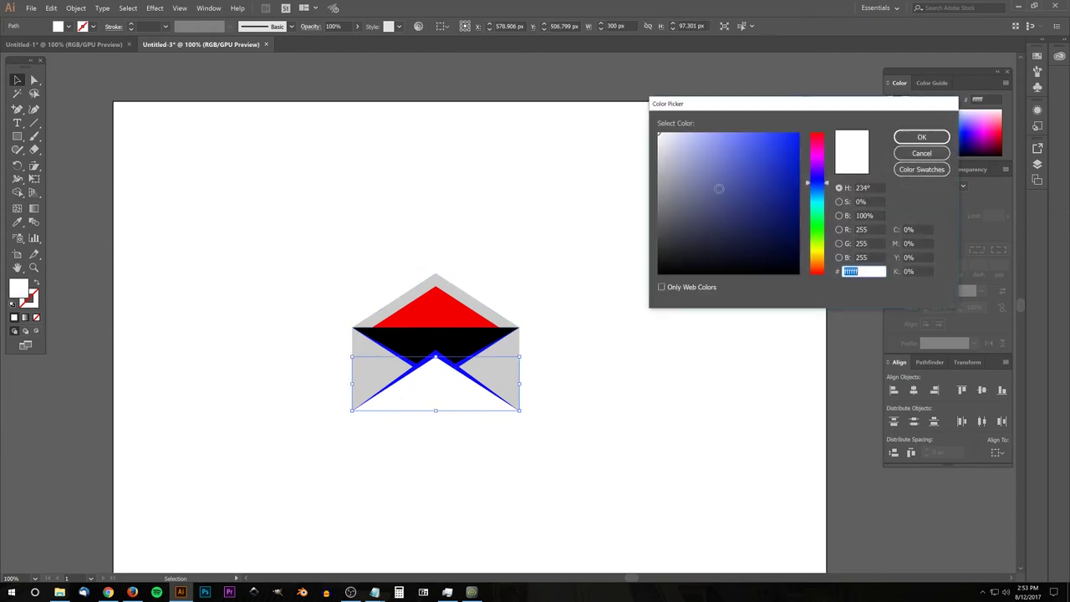
pyautogui.moveTo(657, 134); pyautogui.dragTo(657, 143)
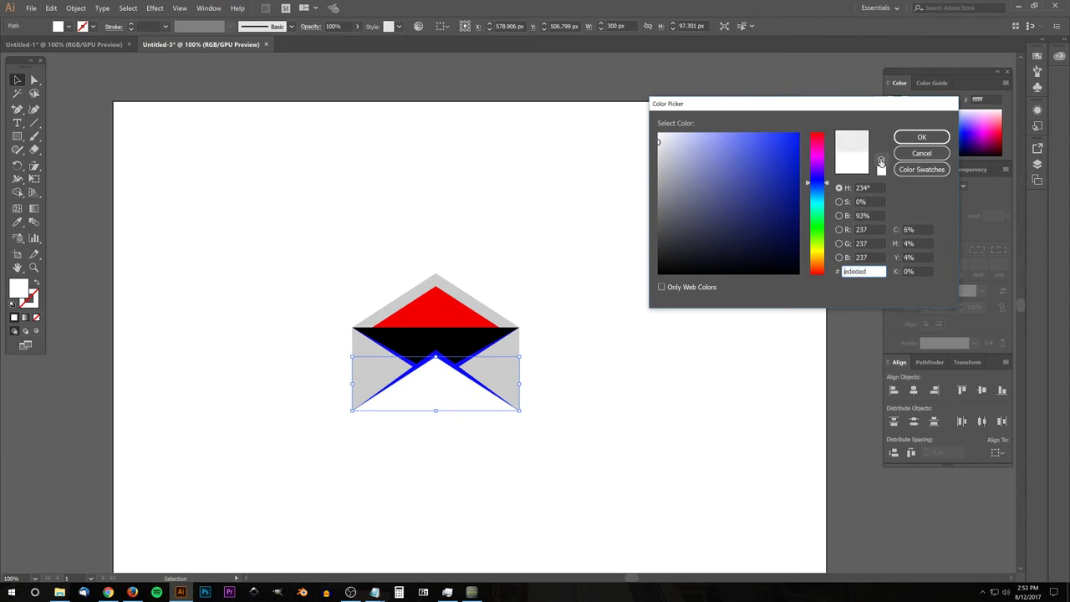
pyautogui.click(922, 137)
pyautogui.click(683, 341)
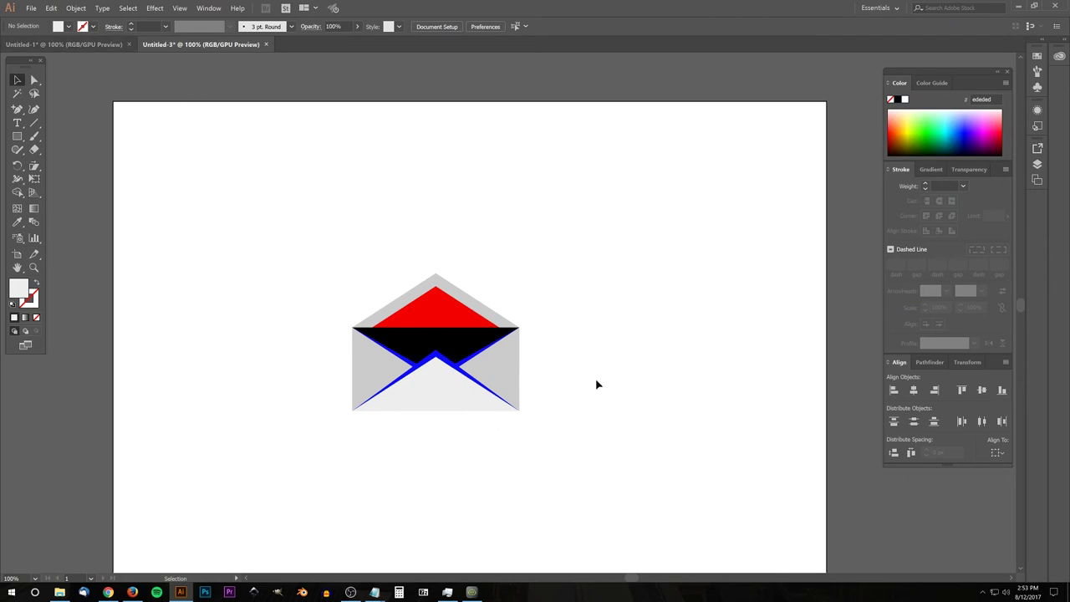
# - Check the finished envelope in the Untitled-1 document and fill the red triangle inside the top flap with white
pyautogui.click(40, 47)
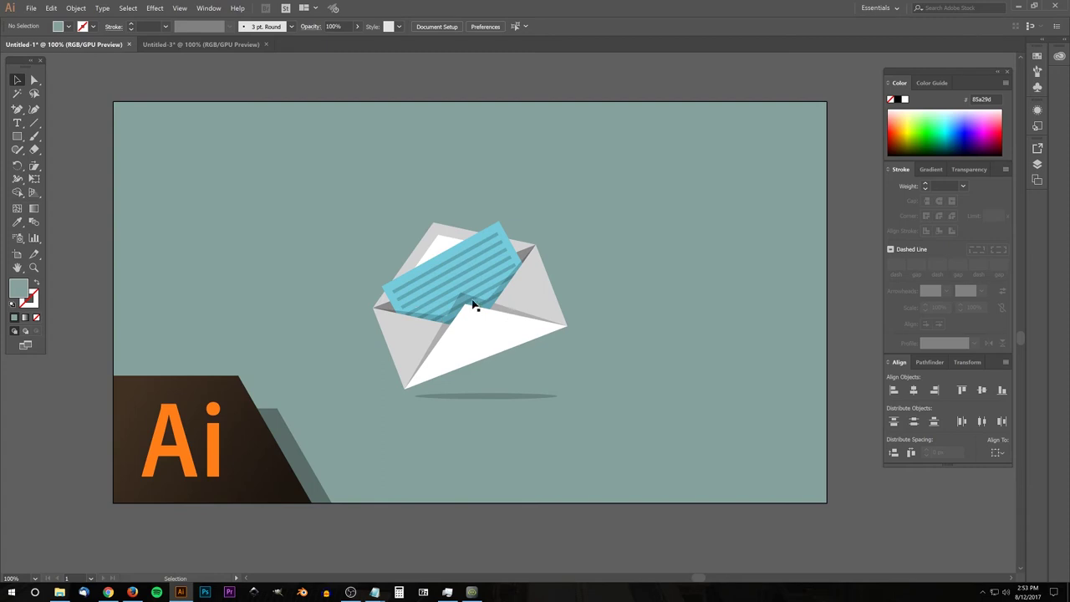
pyautogui.click(201, 45)
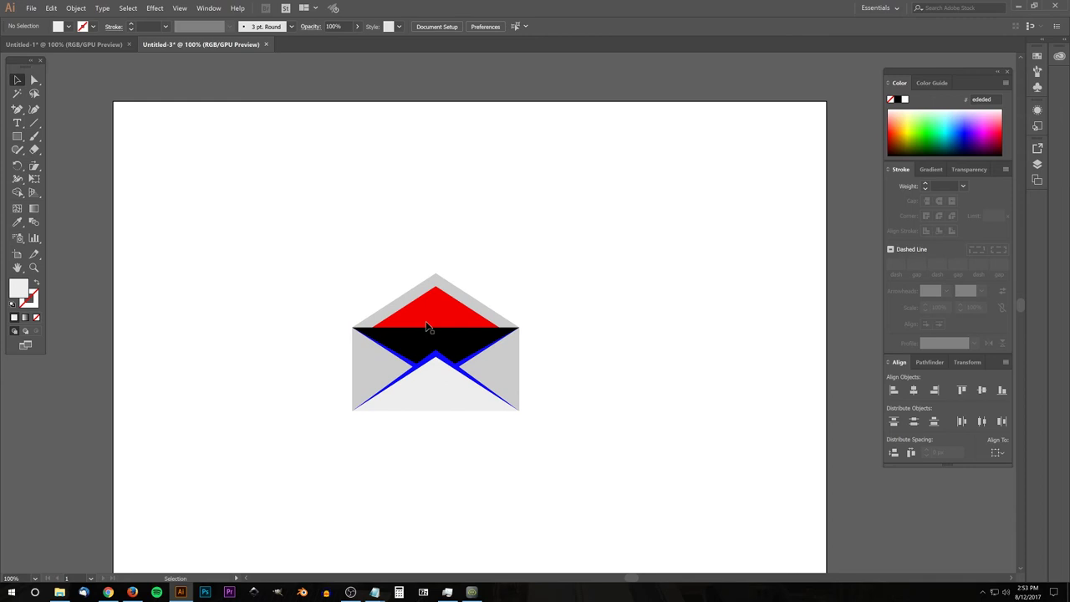
pyautogui.click(440, 298)
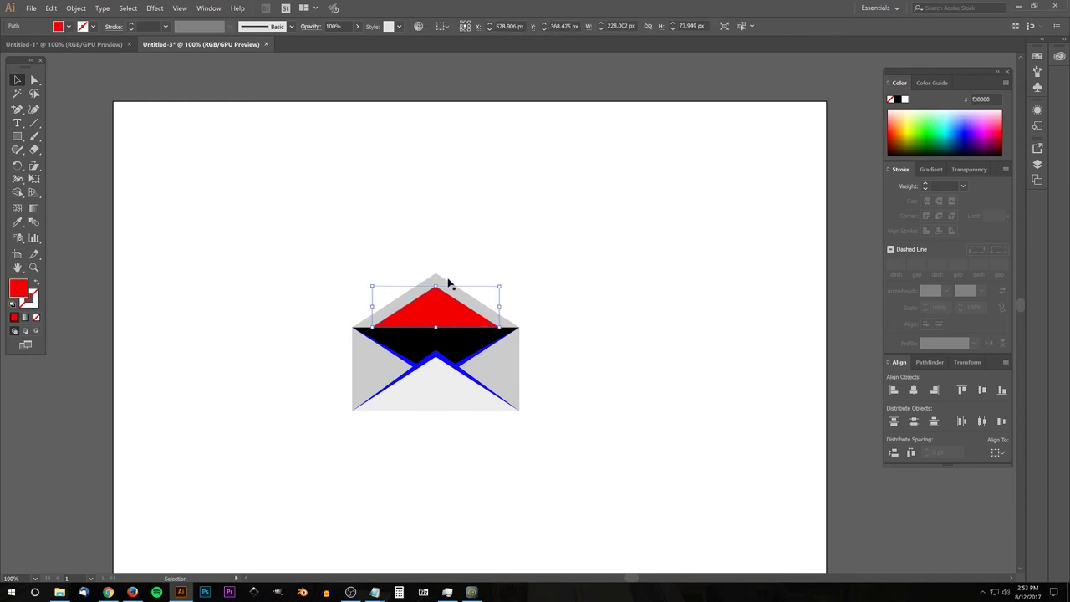
pyautogui.click(905, 99)
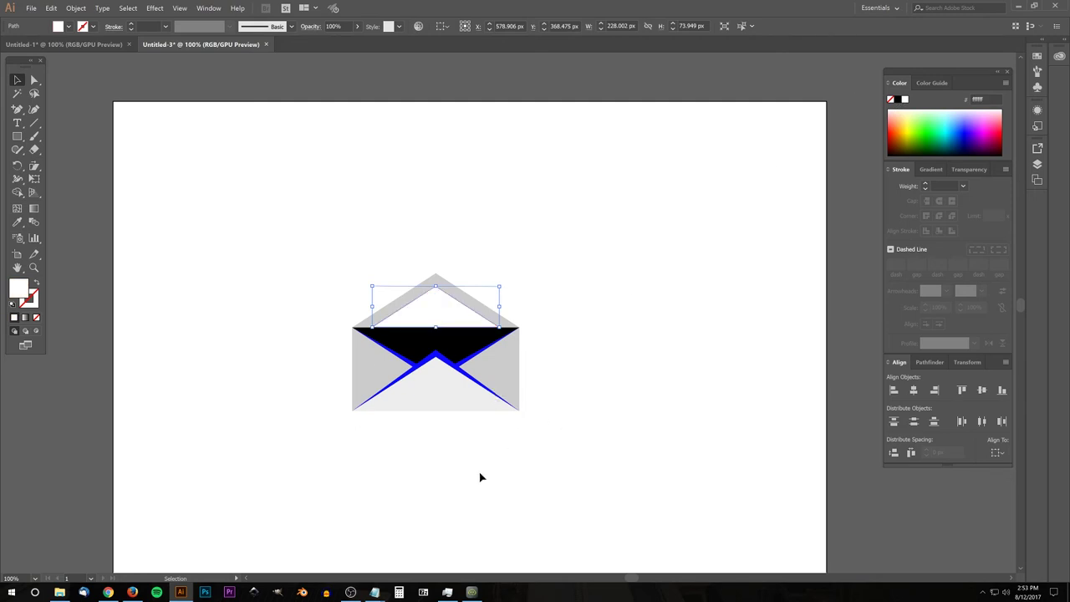
# - Fill the black back rectangle with medium grey (afafaf)
pyautogui.click(418, 336)
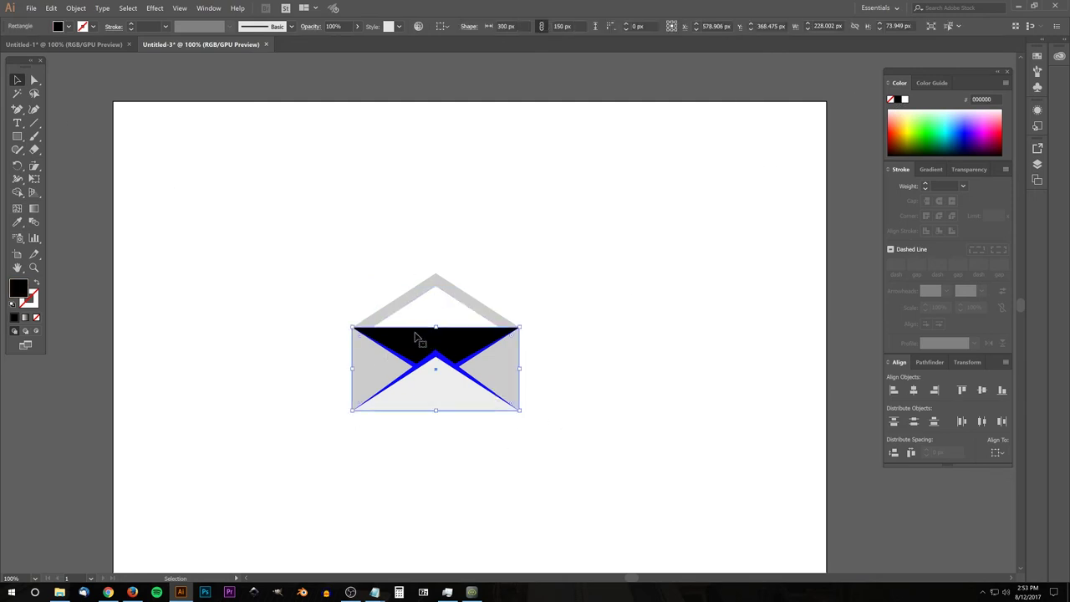
pyautogui.doubleClick(18, 288)
pyautogui.moveTo(665, 172); pyautogui.dragTo(637, 175)
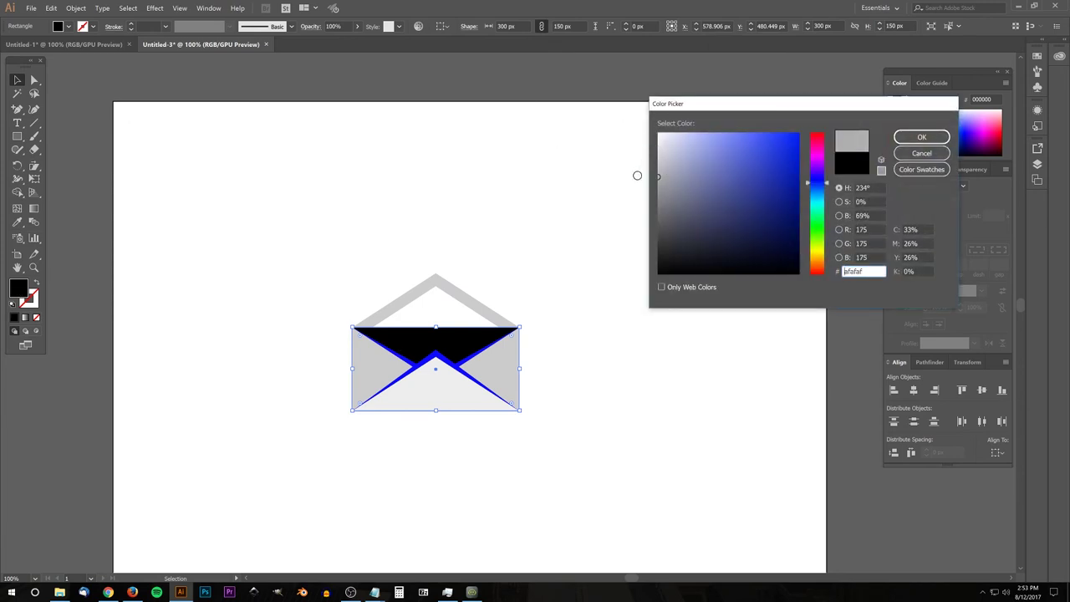
pyautogui.click(921, 137)
pyautogui.click(607, 340)
# - Fill the envelope's back rectangle with a darker grey (939393)
pyautogui.click(422, 339)
pyautogui.doubleClick(20, 287)
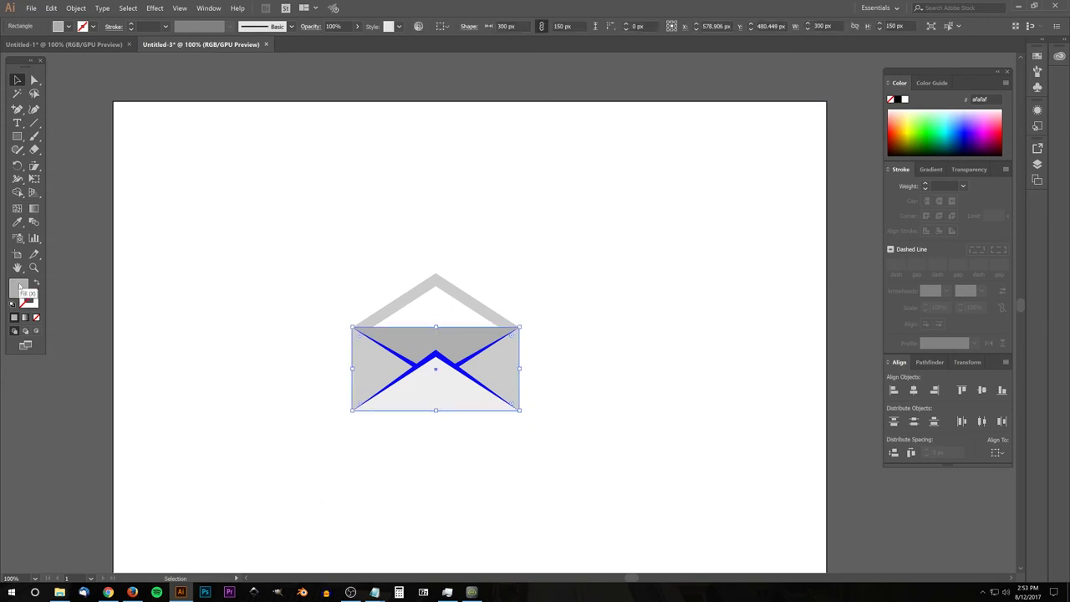
pyautogui.moveTo(664, 176); pyautogui.dragTo(655, 192)
pyautogui.click(922, 136)
pyautogui.click(555, 373)
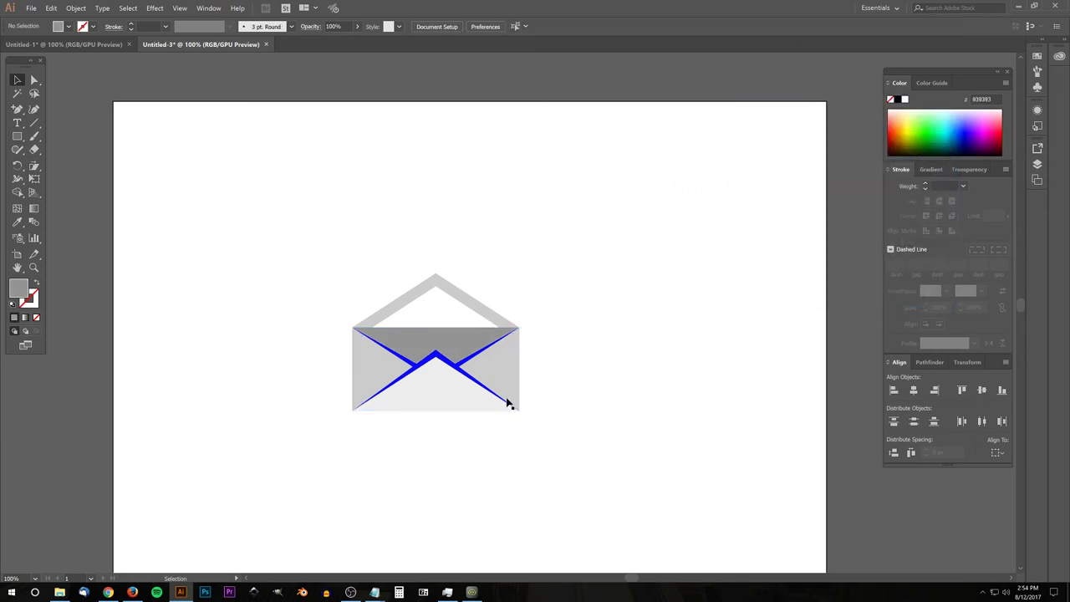
# - Fill the blue shadow shape beneath the envelope flaps with black and lower its opacity to 21%
pyautogui.click(436, 357)
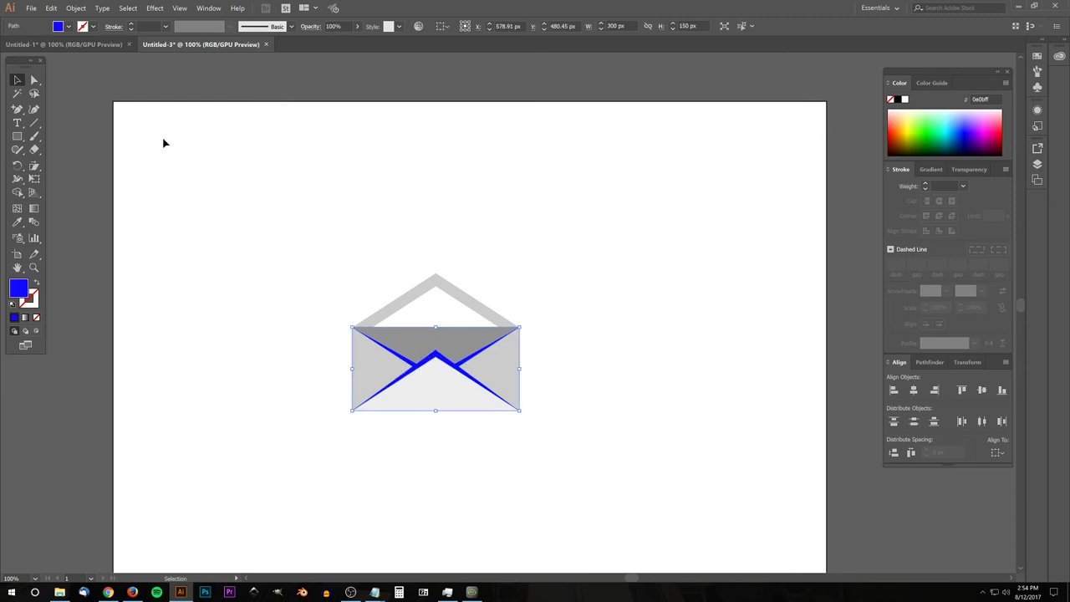
pyautogui.moveTo(935, 117); pyautogui.dragTo(881, 162)
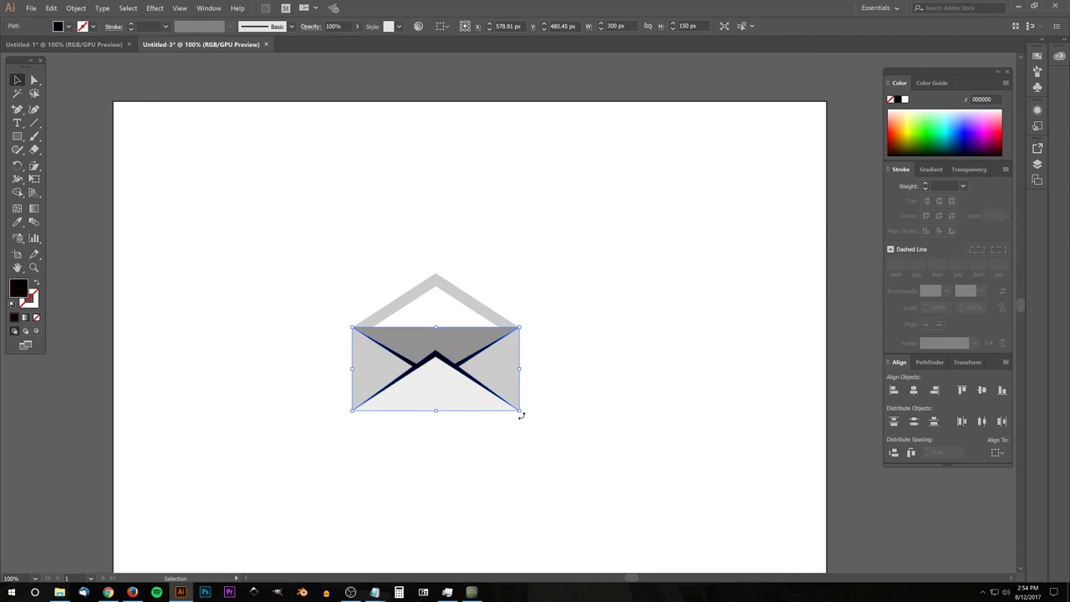
pyautogui.click(357, 26)
pyautogui.moveTo(363, 42); pyautogui.dragTo(327, 40)
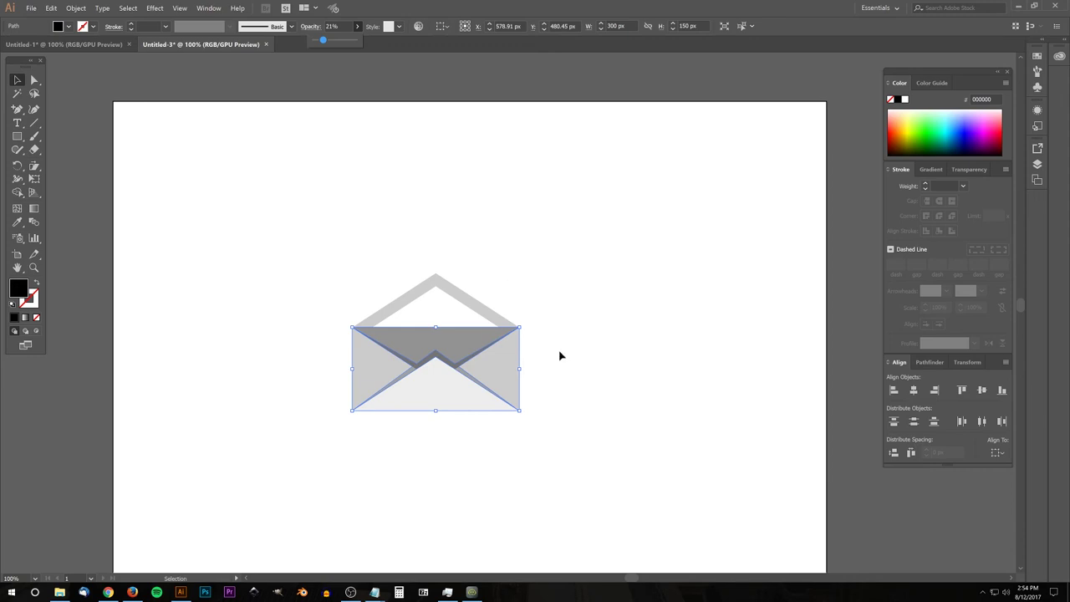
pyautogui.click(651, 258)
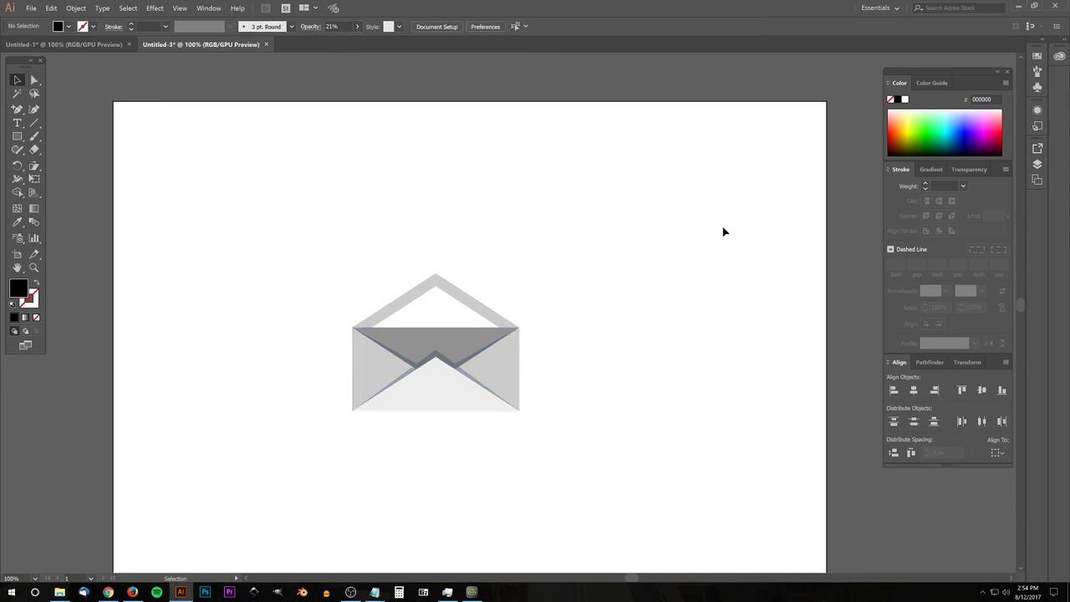
# - Group all the envelope shapes and move the group to the upper-left area of the artboard
pyautogui.moveTo(614, 487); pyautogui.dragTo(213, 173)
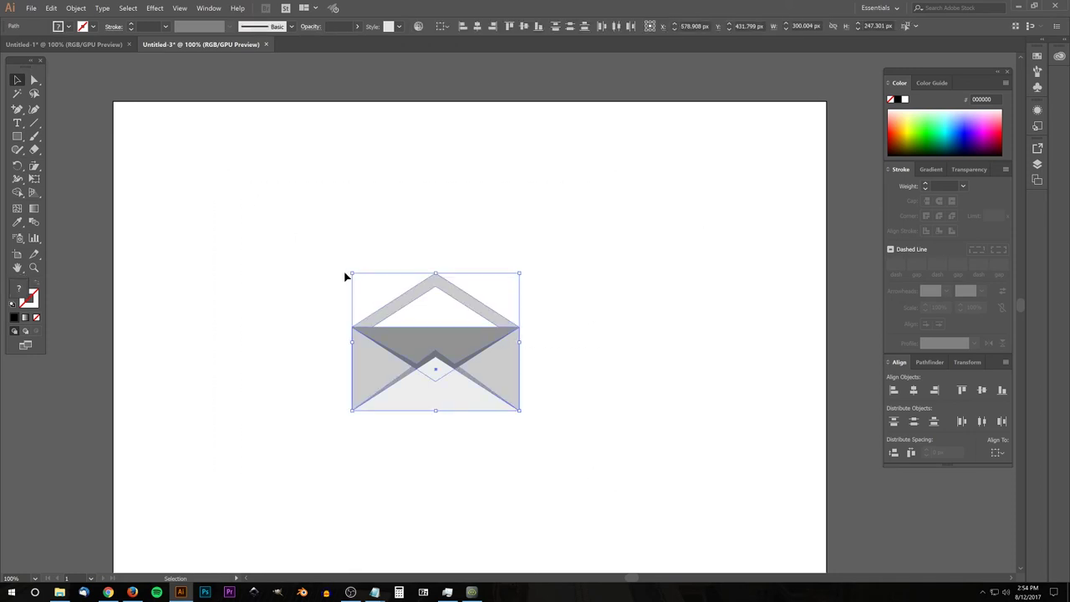
pyautogui.hotkey('ctrl', 'g')
pyautogui.moveTo(465, 382); pyautogui.dragTo(249, 240)
pyautogui.click(533, 359)
# - Check the letter in the Untitled-1 document and draw a rectangle about 255 by 141 px over the envelope in Untitled-3
pyautogui.click(63, 45)
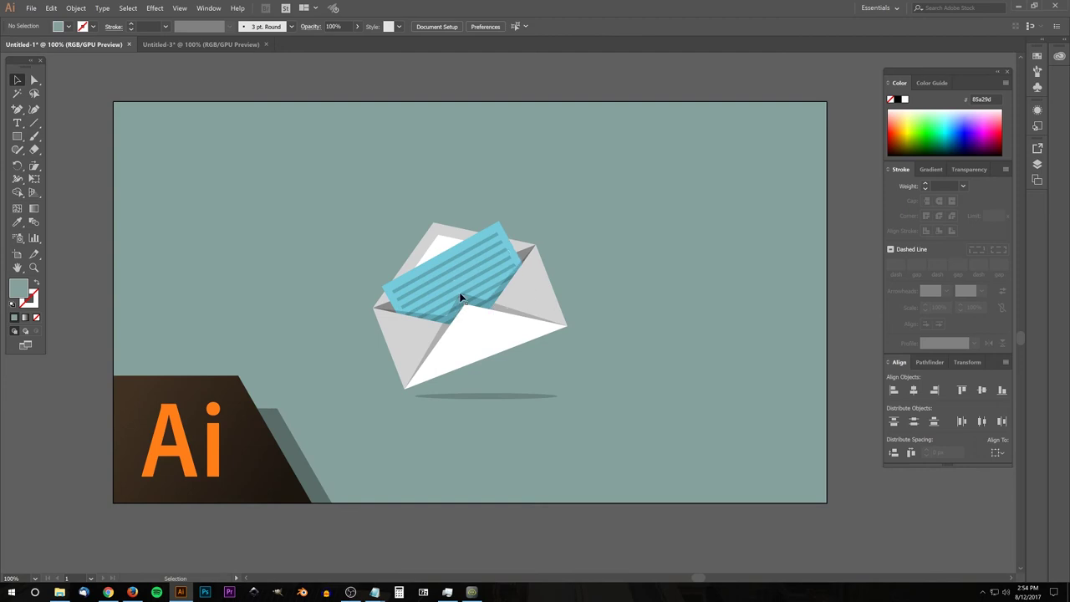
pyautogui.click(201, 45)
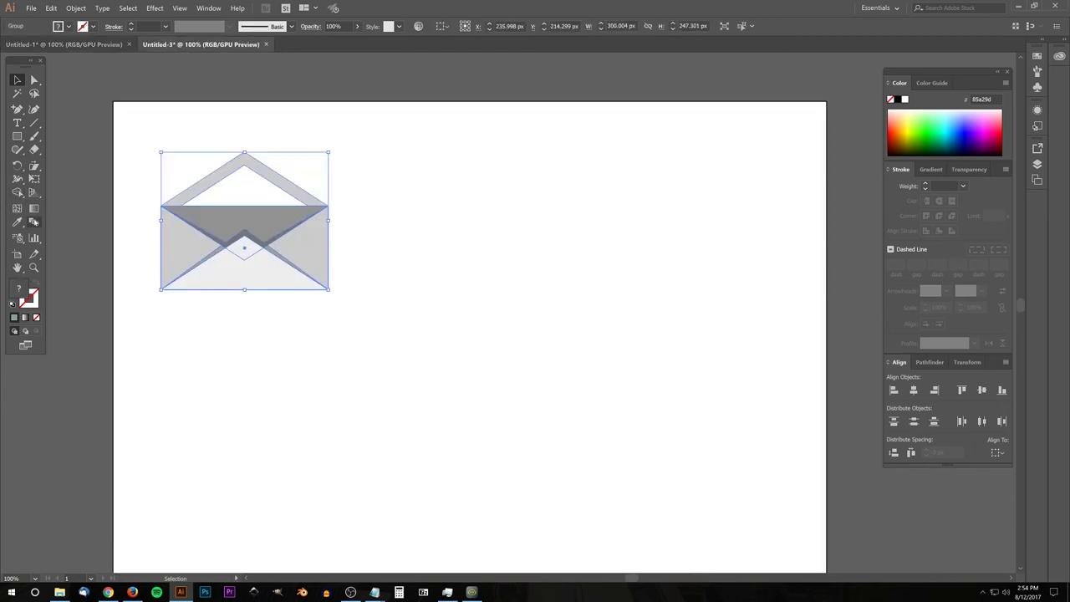
pyautogui.click(17, 137)
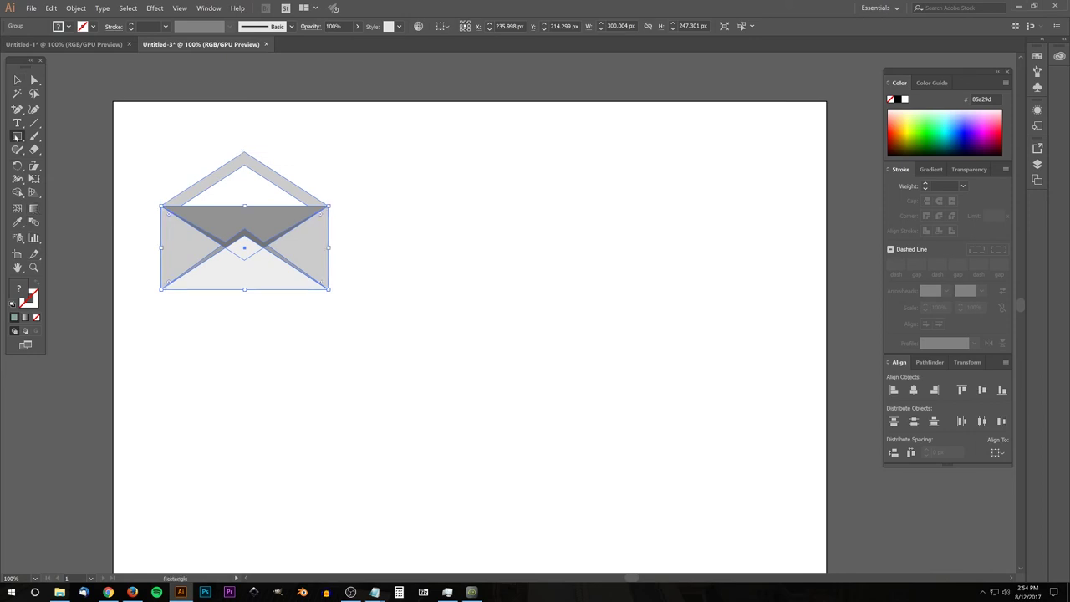
pyautogui.moveTo(177, 168); pyautogui.dragTo(319, 246)
pyautogui.click(17, 80)
pyautogui.moveTo(263, 191); pyautogui.dragTo(282, 214)
# - Lower the letter rectangle's opacity to 49% and move it to the empty area right of the envelope
pyautogui.click(357, 26)
pyautogui.moveTo(360, 41); pyautogui.dragTo(332, 41)
pyautogui.moveTo(280, 202); pyautogui.dragTo(492, 251)
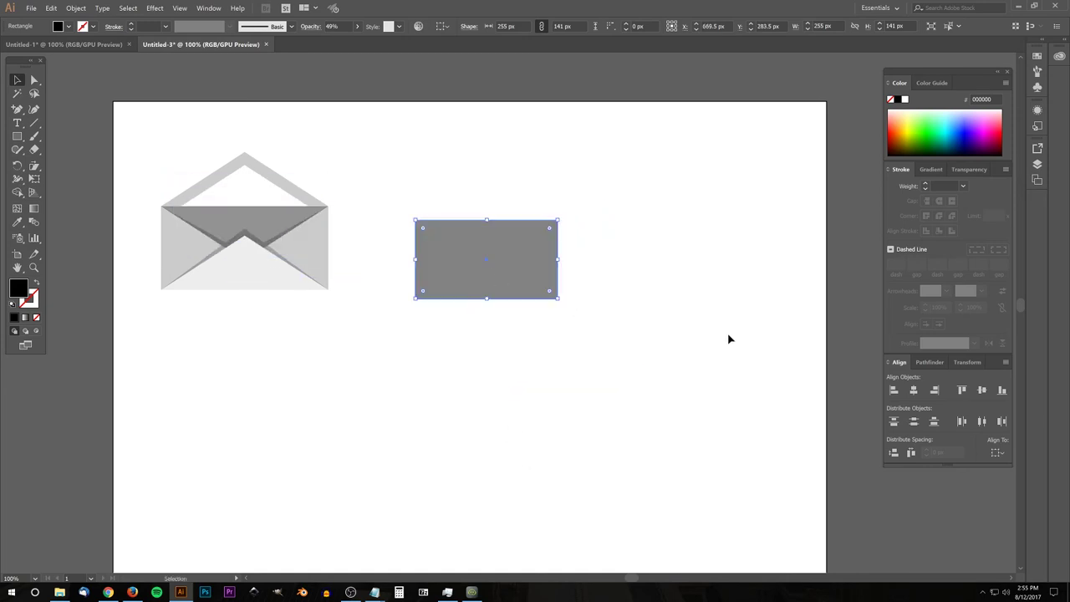
# - Restore the letter rectangle's opacity to 100% and fill it with light cyan (89e8e8)
pyautogui.click(358, 26)
pyautogui.moveTo(332, 42); pyautogui.dragTo(361, 41)
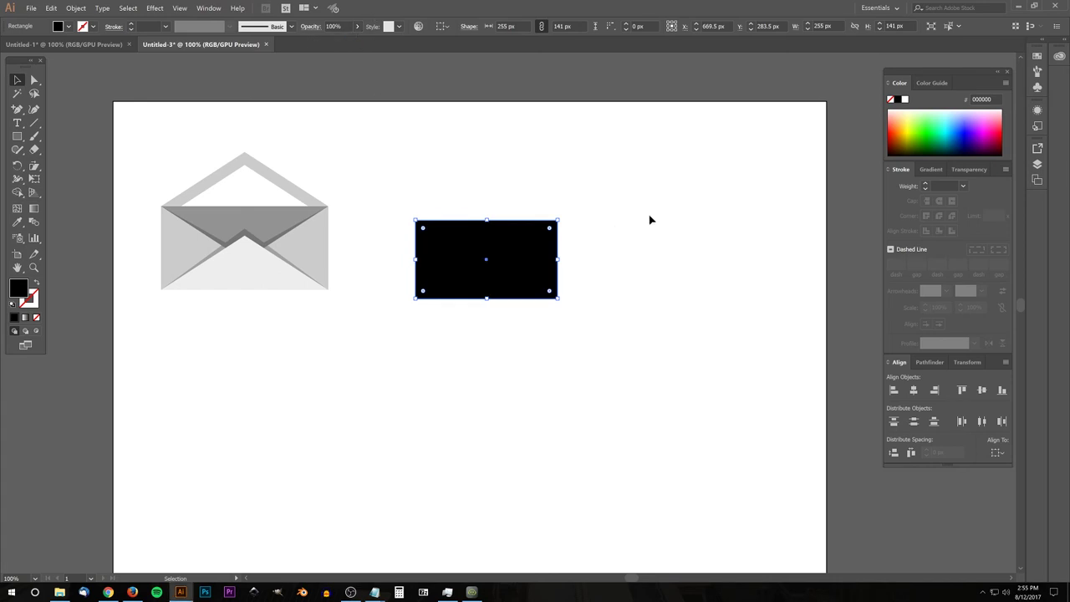
pyautogui.moveTo(945, 120); pyautogui.dragTo(951, 131)
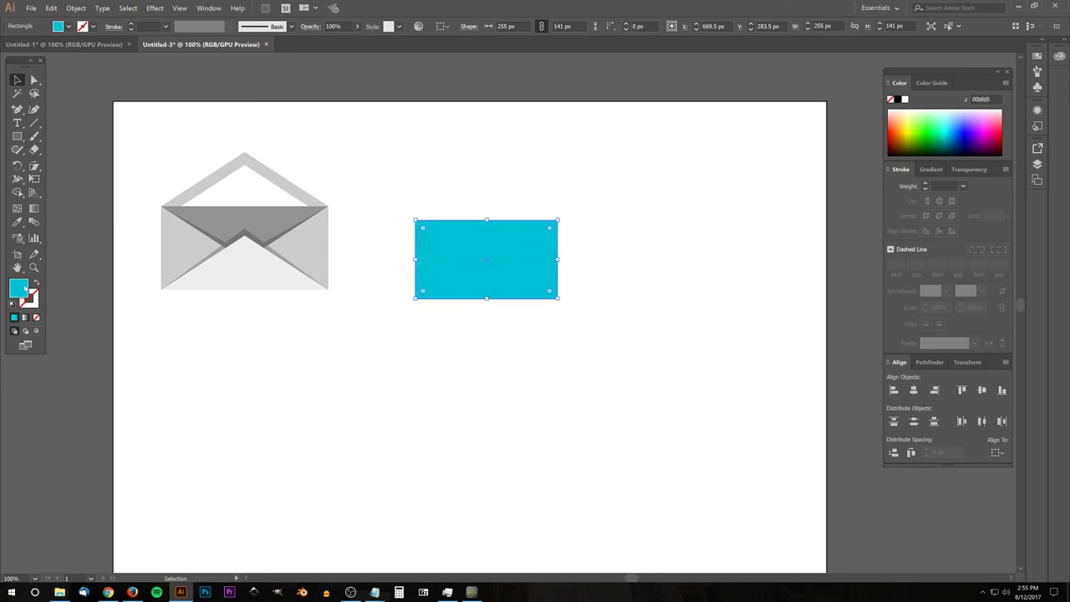
pyautogui.doubleClick(19, 288)
pyautogui.moveTo(794, 158)
pyautogui.mouseDown()
pyautogui.moveTo(765, 155)
pyautogui.moveTo(769, 174)
pyautogui.moveTo(739, 177)
pyautogui.mouseUp()
pyautogui.click(918, 138)
pyautogui.doubleClick(19, 293)
pyautogui.moveTo(739, 180)
pyautogui.mouseDown()
pyautogui.moveTo(739, 161)
pyautogui.moveTo(717, 146)
pyautogui.moveTo(739, 144)
pyautogui.moveTo(716, 144)
pyautogui.mouseUp()
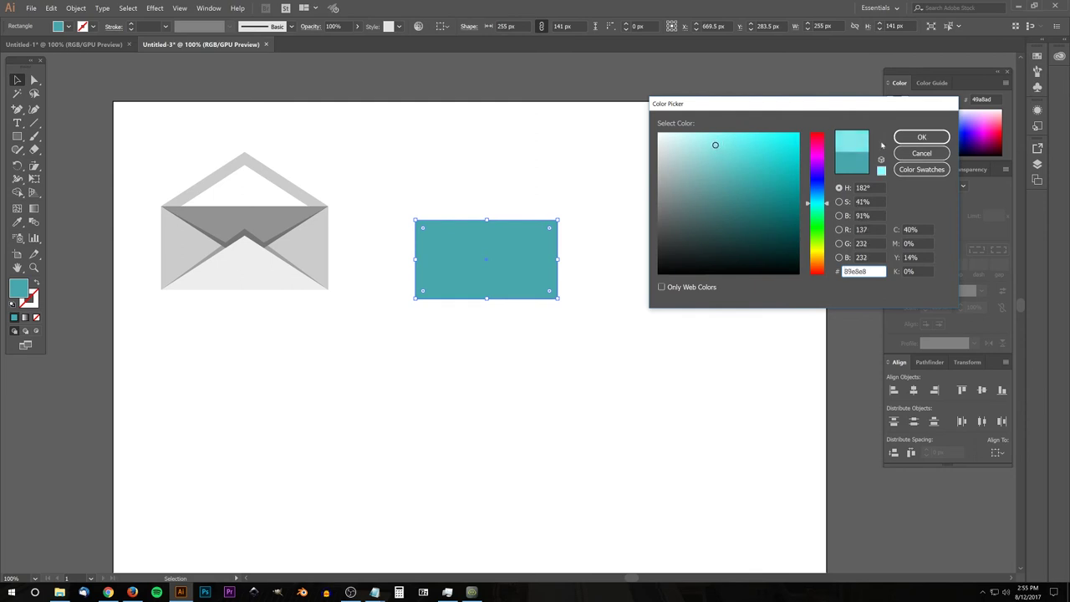
pyautogui.click(919, 137)
pyautogui.click(644, 271)
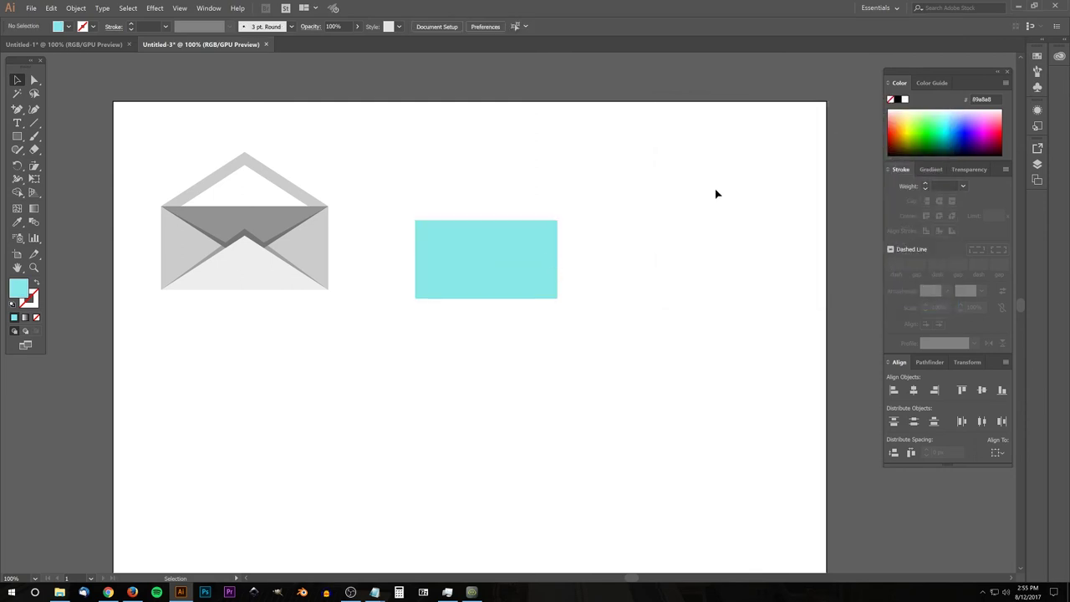
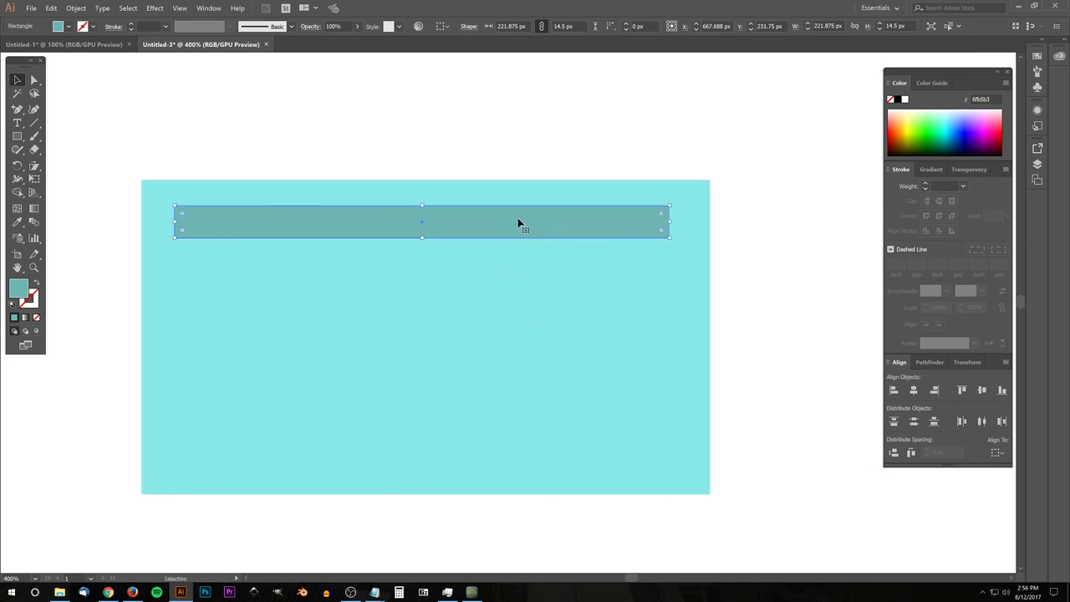
# - Duplicate the teal bar straight down the letter until there are five stacked text lines
pyautogui.moveTo(519, 221); pyautogui.dragTo(518, 273)
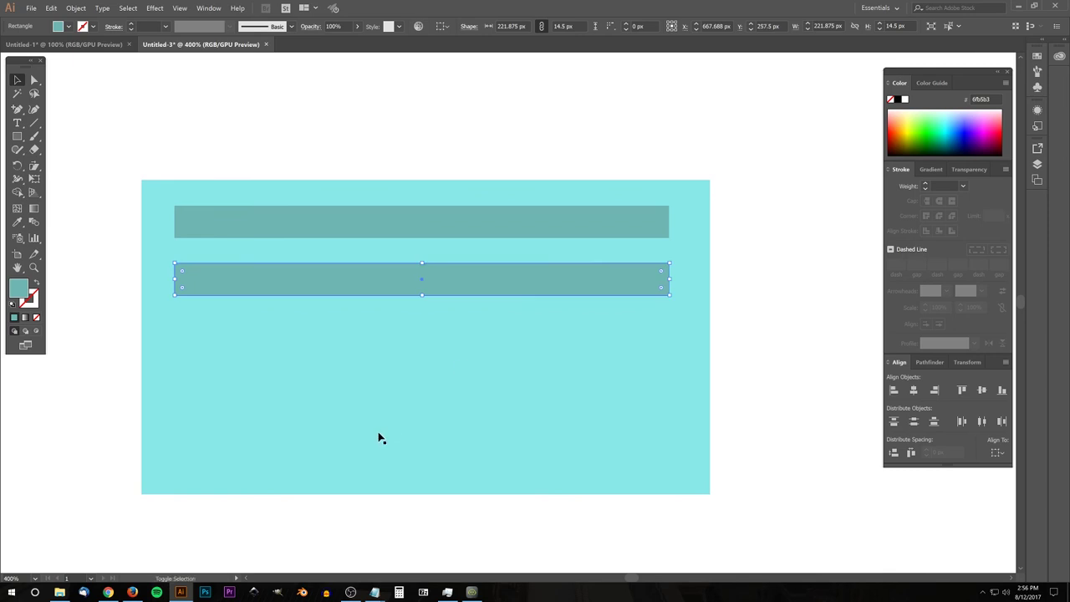
pyautogui.keyDown('shift'); pyautogui.click(500, 226); pyautogui.keyUp('shift')
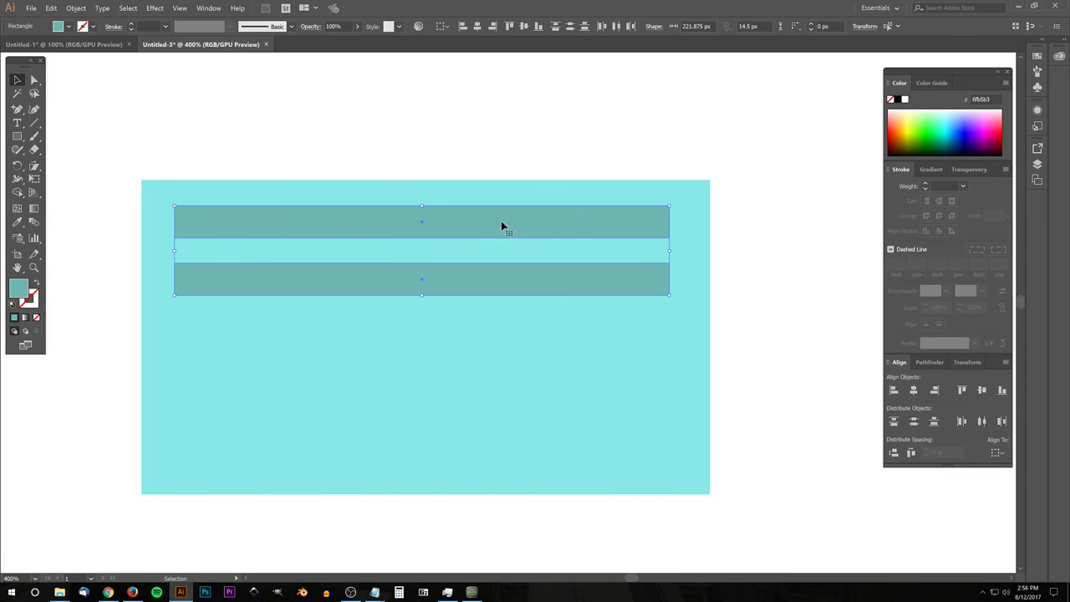
pyautogui.moveTo(500, 222); pyautogui.dragTo(496, 338)
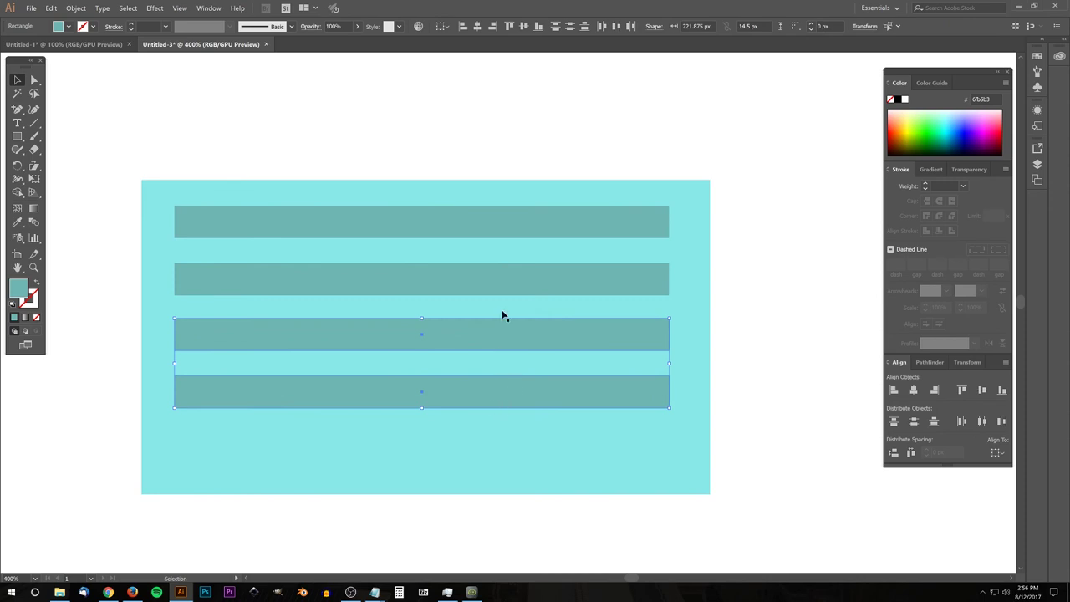
pyautogui.click(499, 219)
pyautogui.moveTo(499, 219); pyautogui.dragTo(504, 443)
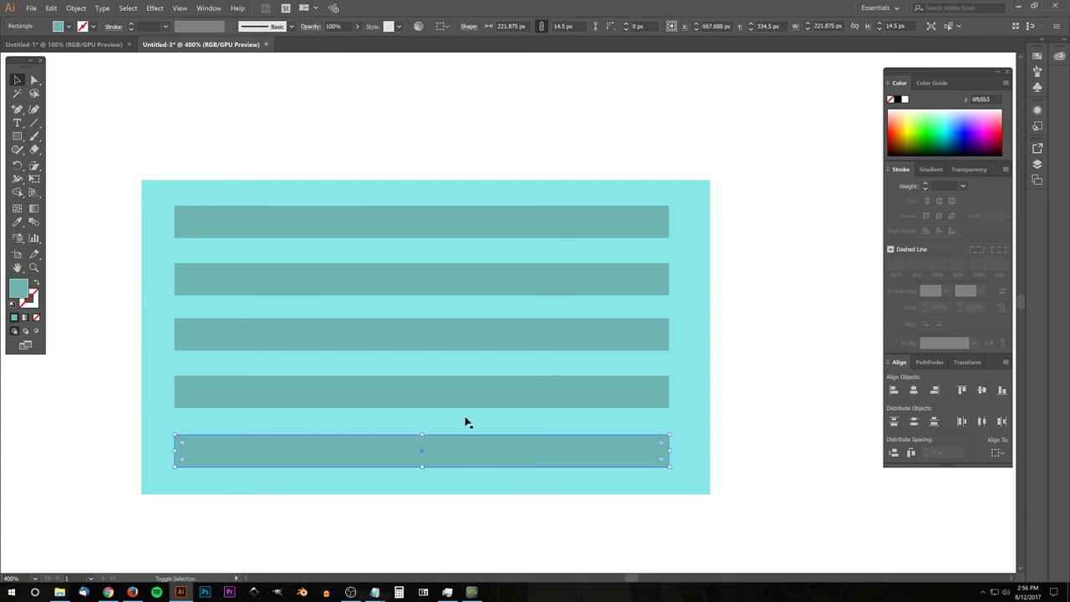
# - Distribute the five teal bars with equal vertical spacing, aligned to the selection, and group them
pyautogui.keyDown('shift'); pyautogui.click(487, 392); pyautogui.keyUp('shift')
pyautogui.keyDown('shift'); pyautogui.click(509, 337); pyautogui.keyUp('shift')
pyautogui.keyDown('shift'); pyautogui.click(531, 269); pyautogui.keyUp('shift')
pyautogui.keyDown('shift'); pyautogui.click(538, 233); pyautogui.keyUp('shift')
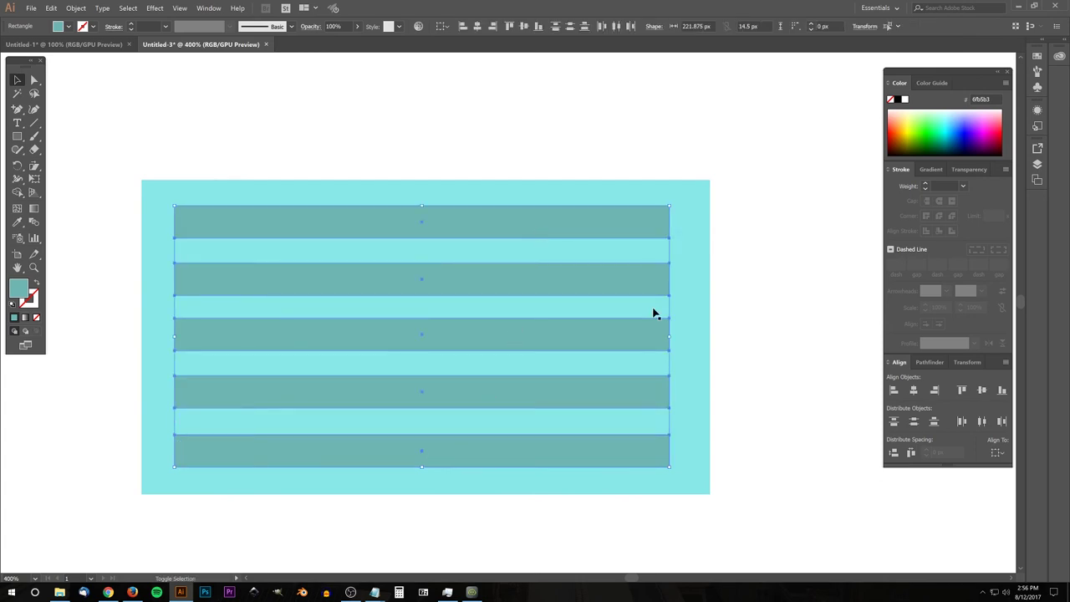
pyautogui.click(1000, 453)
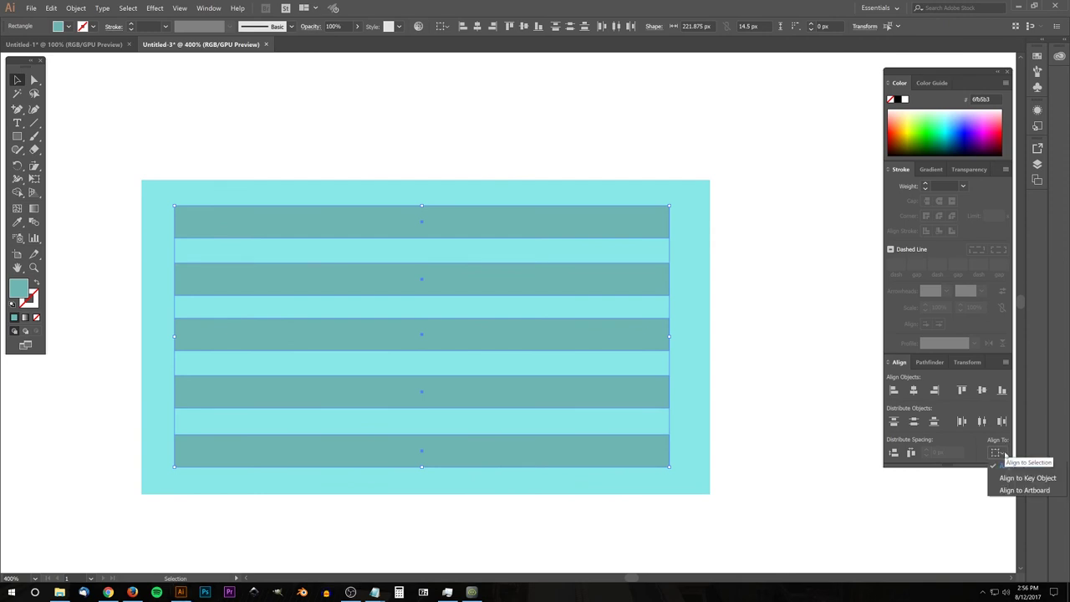
pyautogui.click(1003, 470)
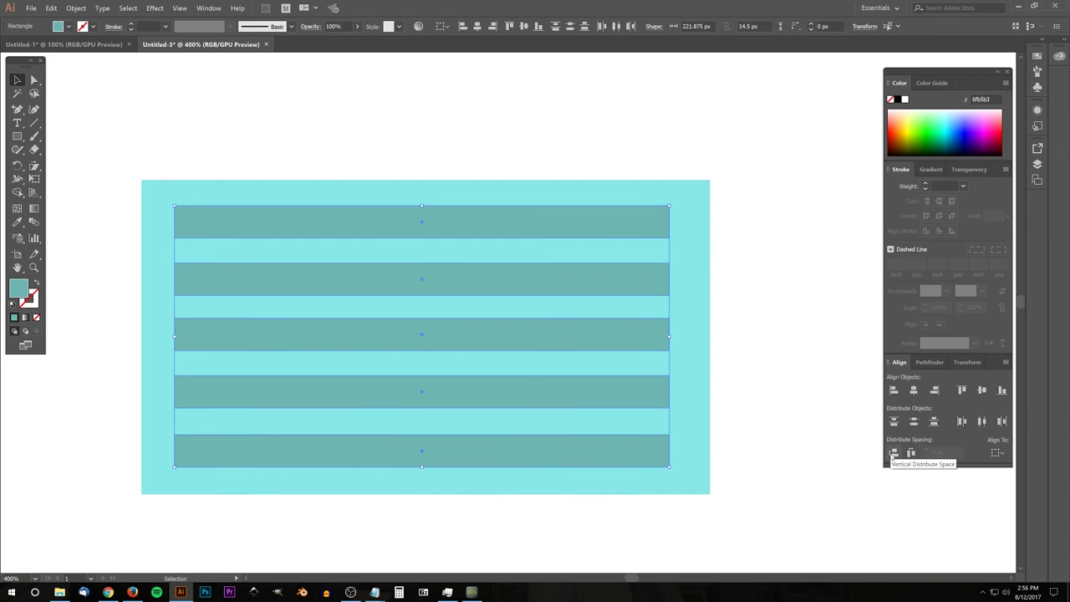
pyautogui.click(892, 453)
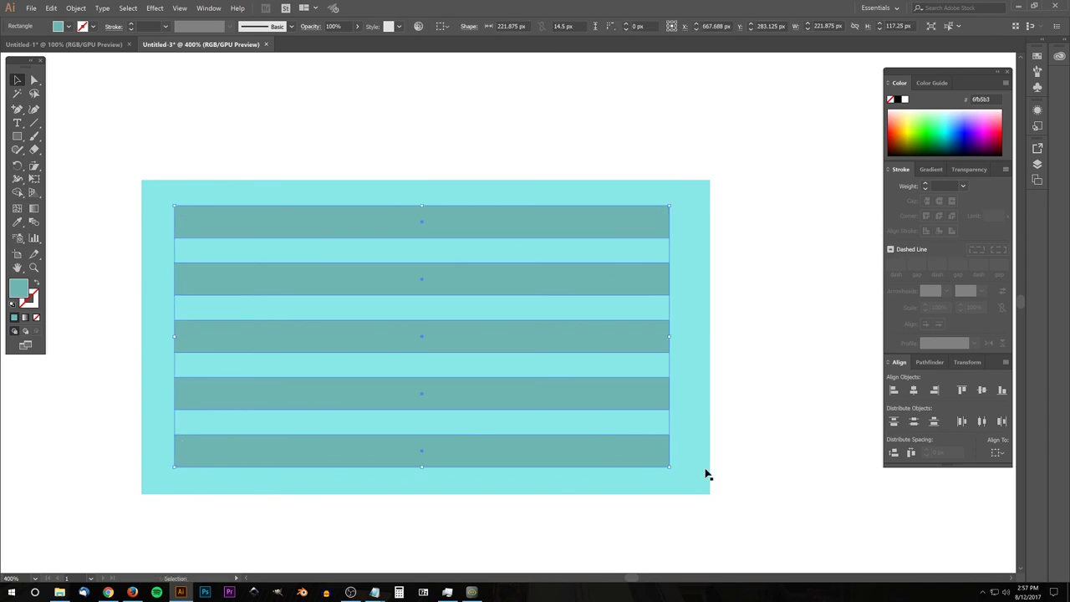
# - Centre the bars and the letter rectangle on each other horizontally and vertically, and group them as one letter
pyautogui.moveTo(770, 523); pyautogui.dragTo(92, 114)
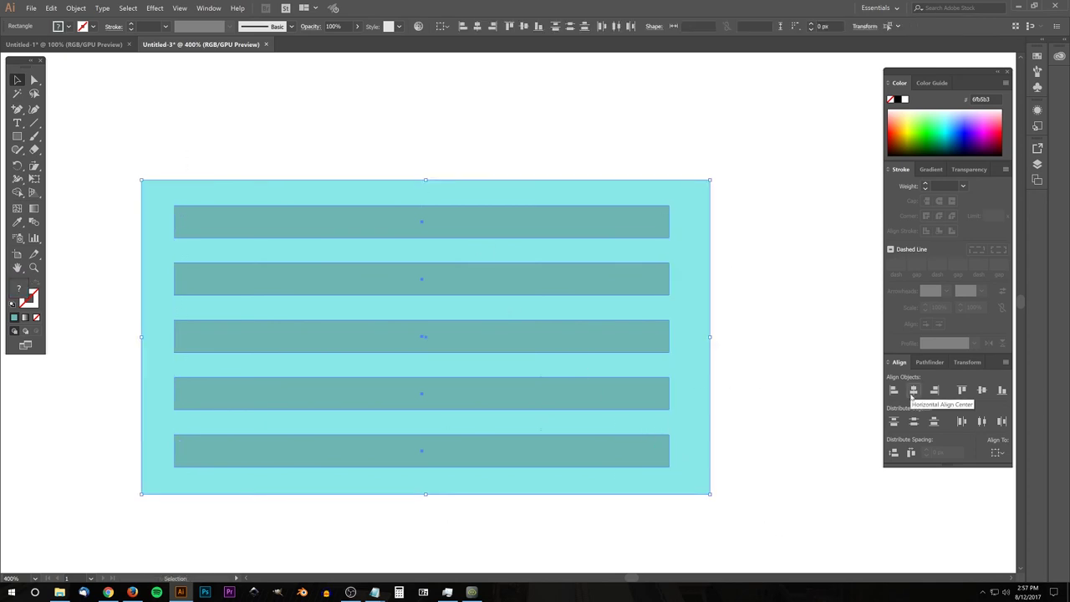
pyautogui.click(913, 389)
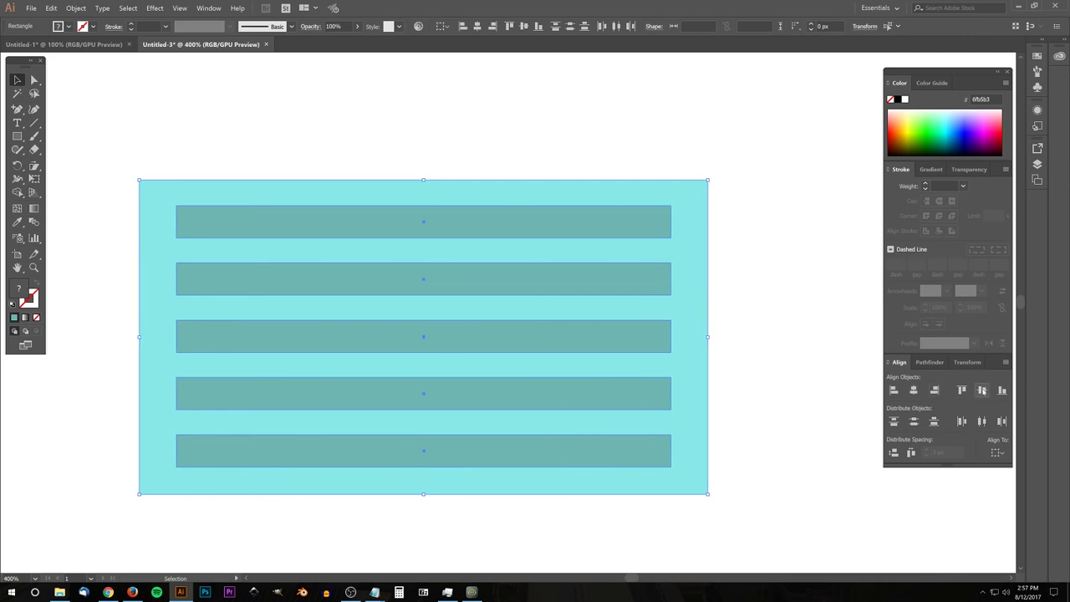
pyautogui.click(981, 390)
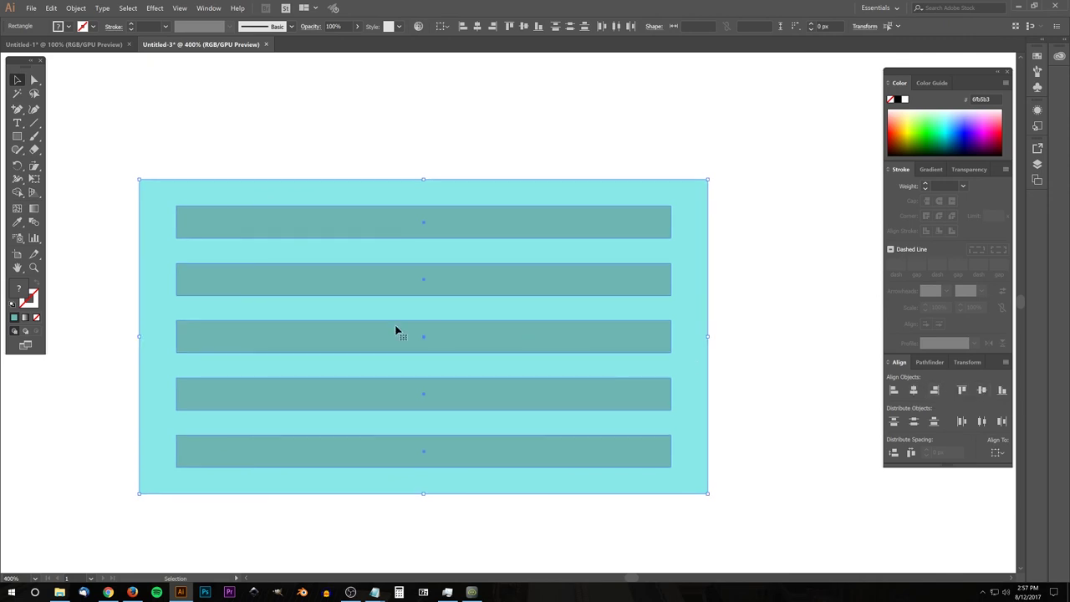
pyautogui.press('a')
pyautogui.press('v')
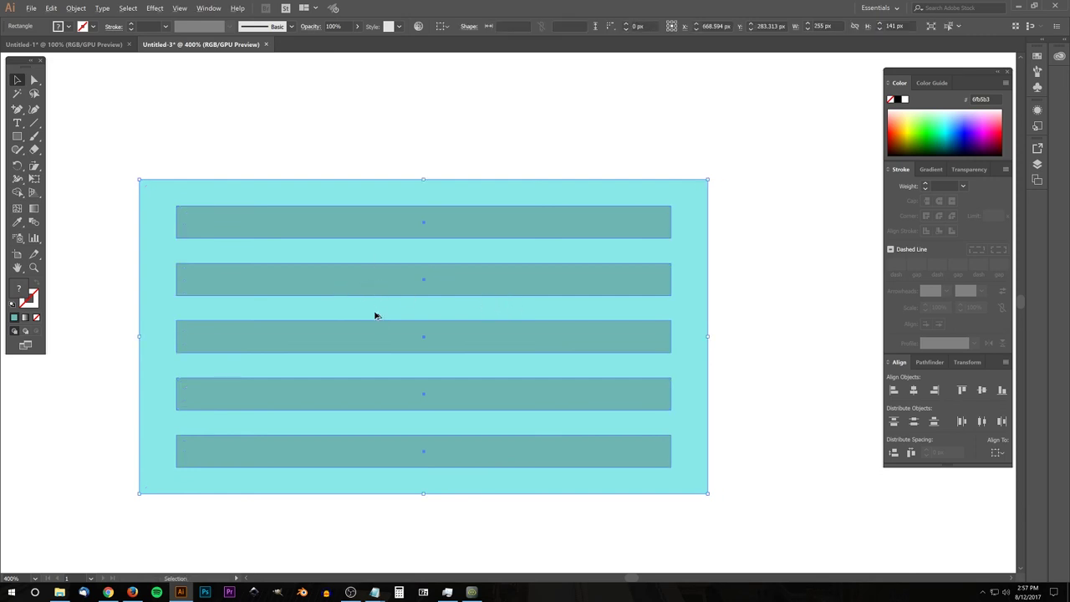
# - Move the striped letter group onto the open envelope, overlapping its top flap and upper body
pyautogui.scroll(-4, 375, 316)
pyautogui.scroll(2, 376, 316)
pyautogui.moveTo(256, 262); pyautogui.dragTo(492, 296)
pyautogui.moveTo(327, 283); pyautogui.dragTo(470, 273)
pyautogui.moveTo(782, 362); pyautogui.dragTo(295, 268)
pyautogui.moveTo(427, 282); pyautogui.dragTo(467, 302)
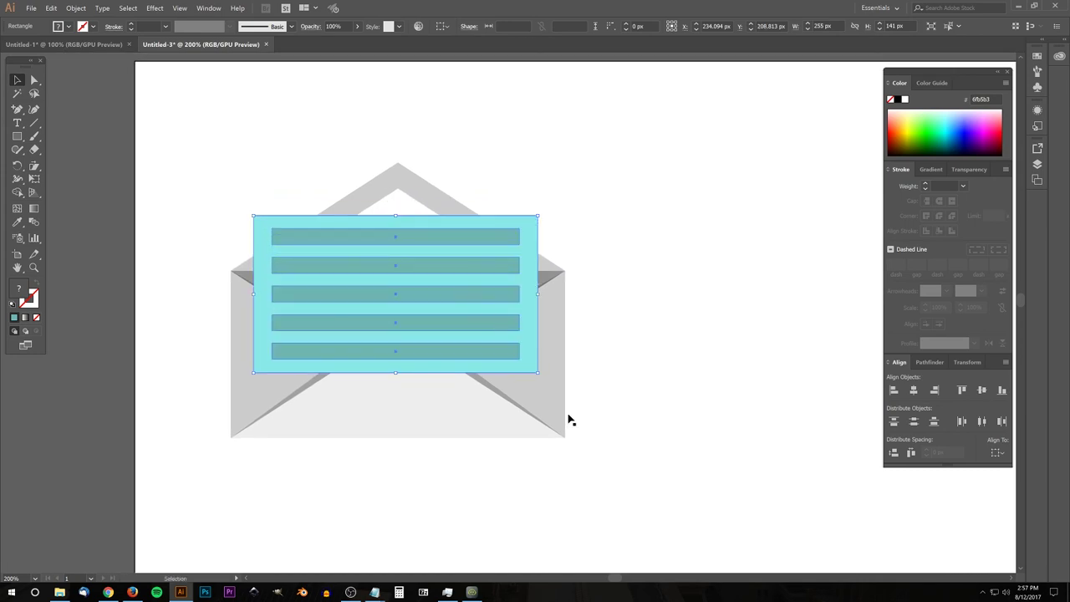
# - Align the letter and the envelope to each other's horizontal centre
pyautogui.moveTo(686, 463); pyautogui.dragTo(247, 187)
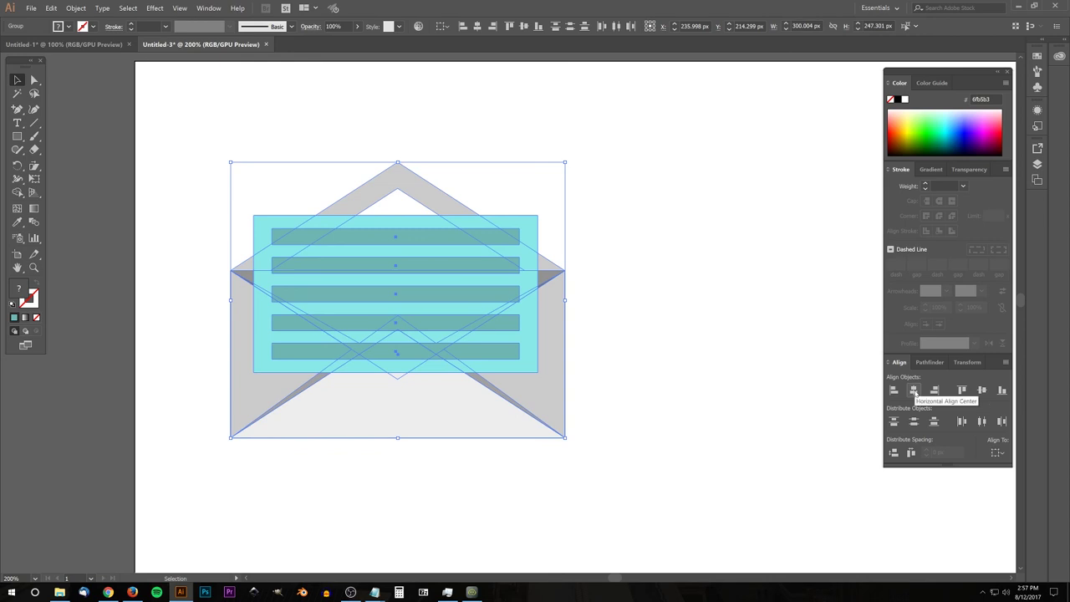
pyautogui.click(914, 390)
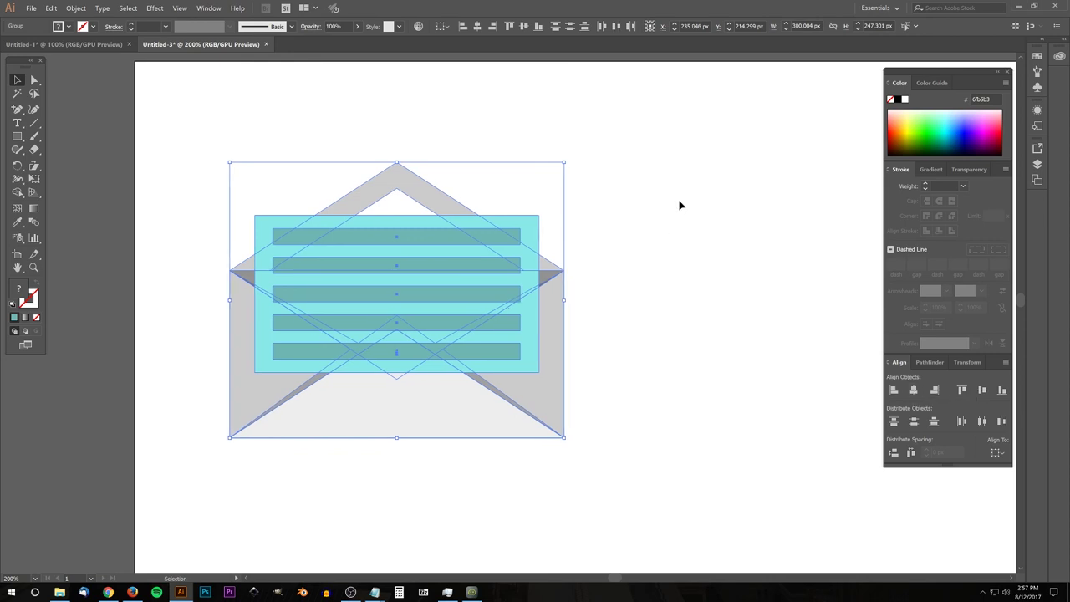
pyautogui.click(660, 224)
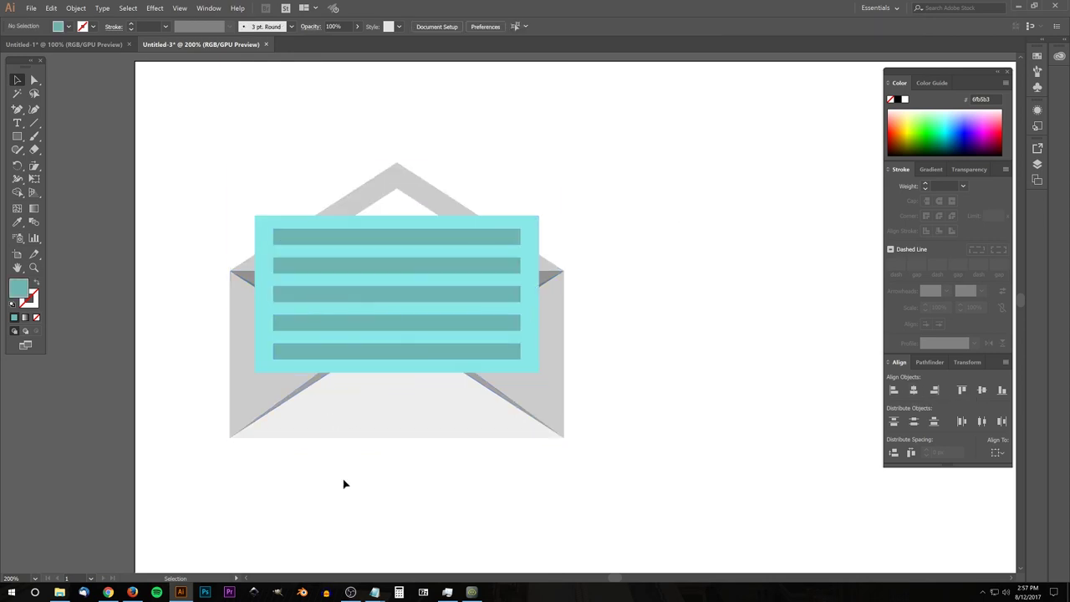
# - Ungroup the envelope into its separate flap and shadow shapes
pyautogui.click(441, 426)
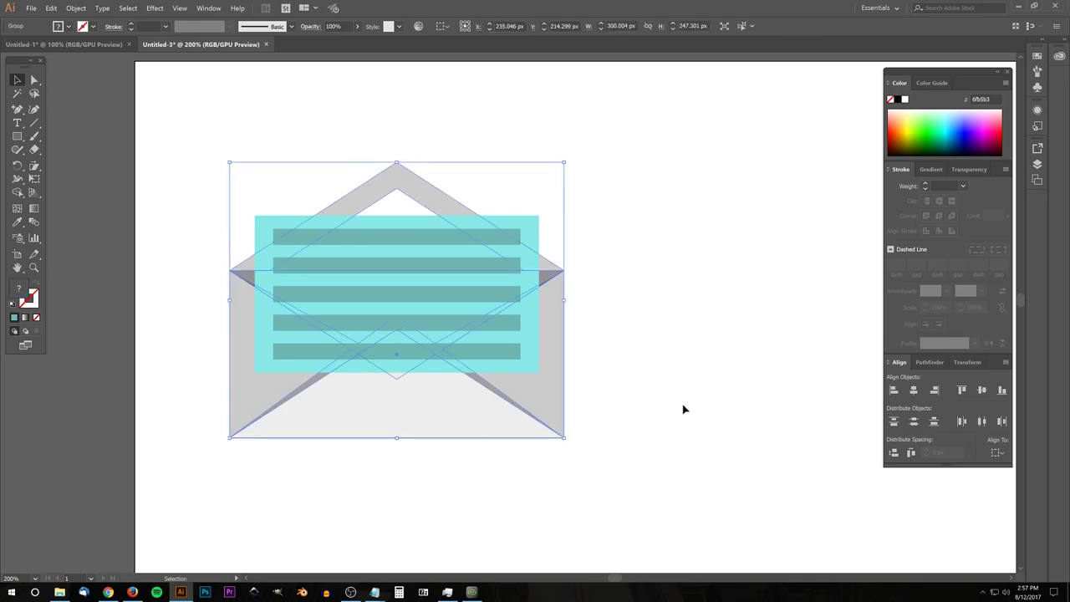
pyautogui.hotkey('shift', 'ctrl', 'g')
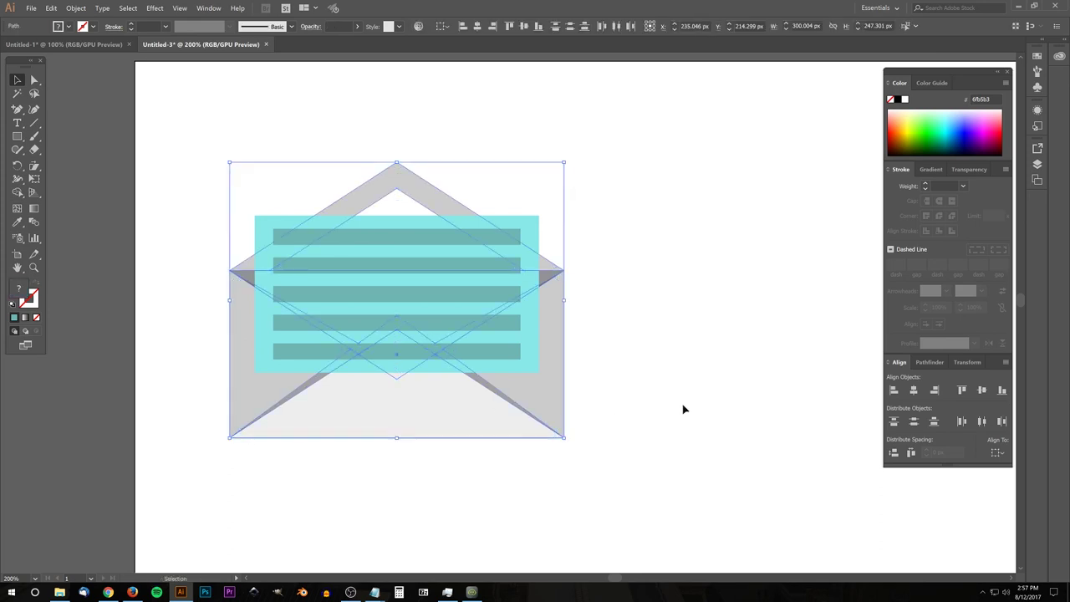
pyautogui.click(683, 409)
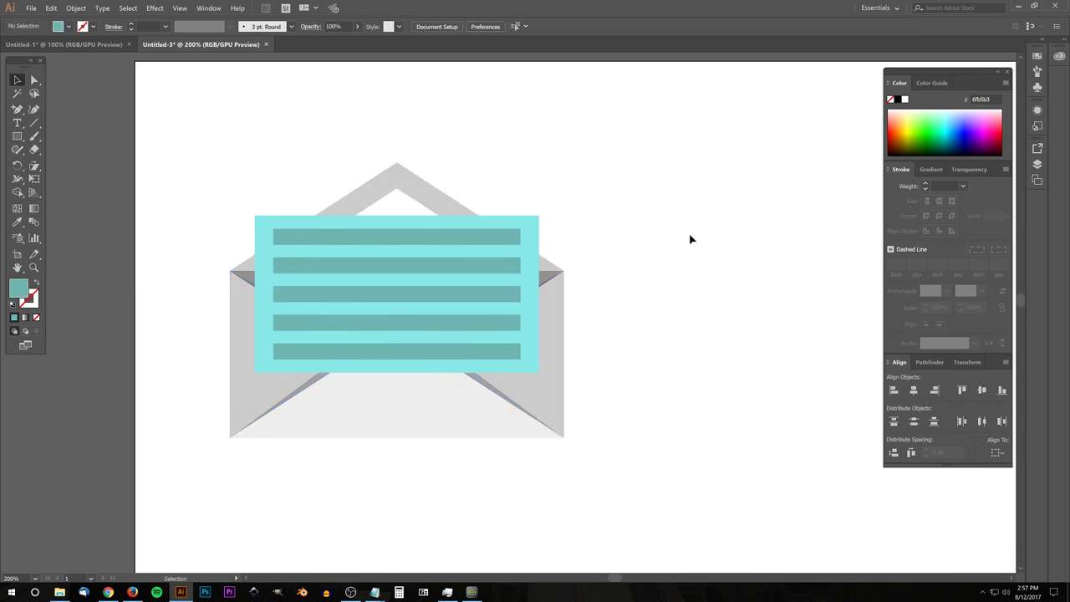
# - Send the striped letter group backward in the stacking order until it sits behind the envelope's side and bottom flaps
pyautogui.click(441, 235)
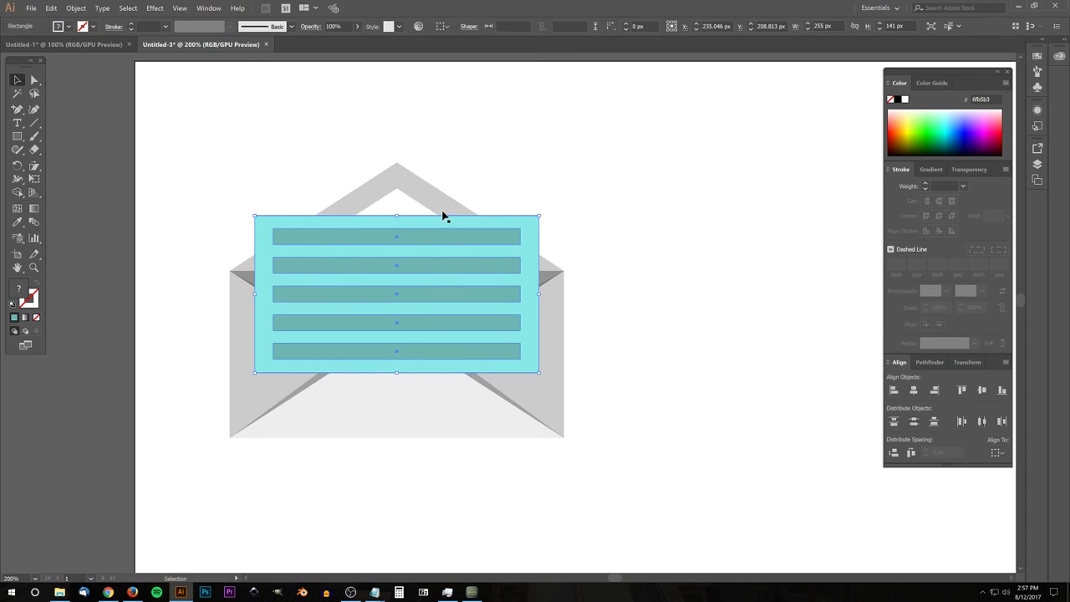
pyautogui.press('a')
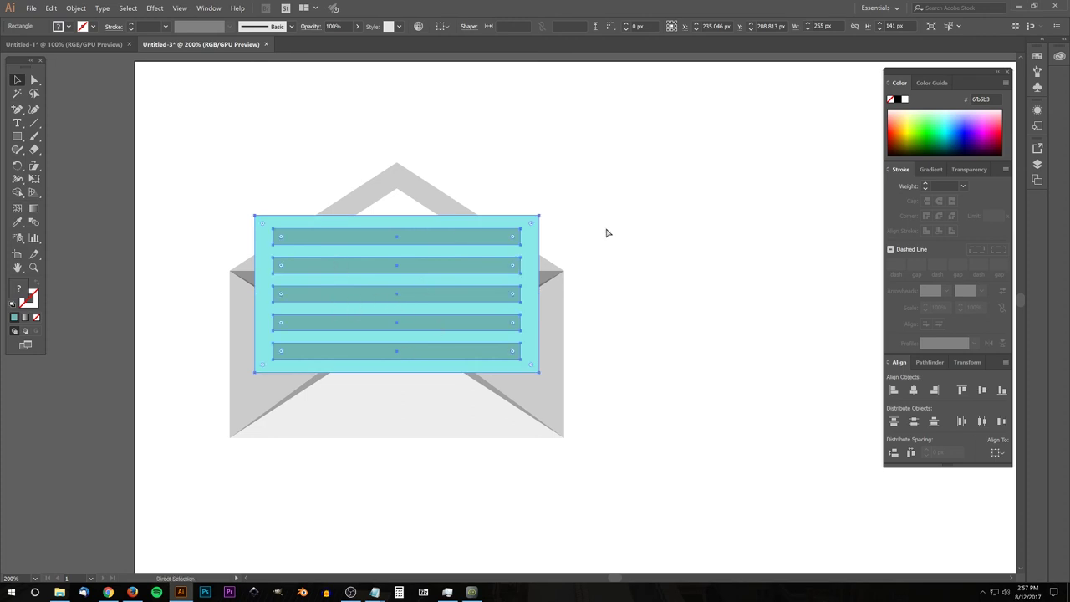
pyautogui.press('v')
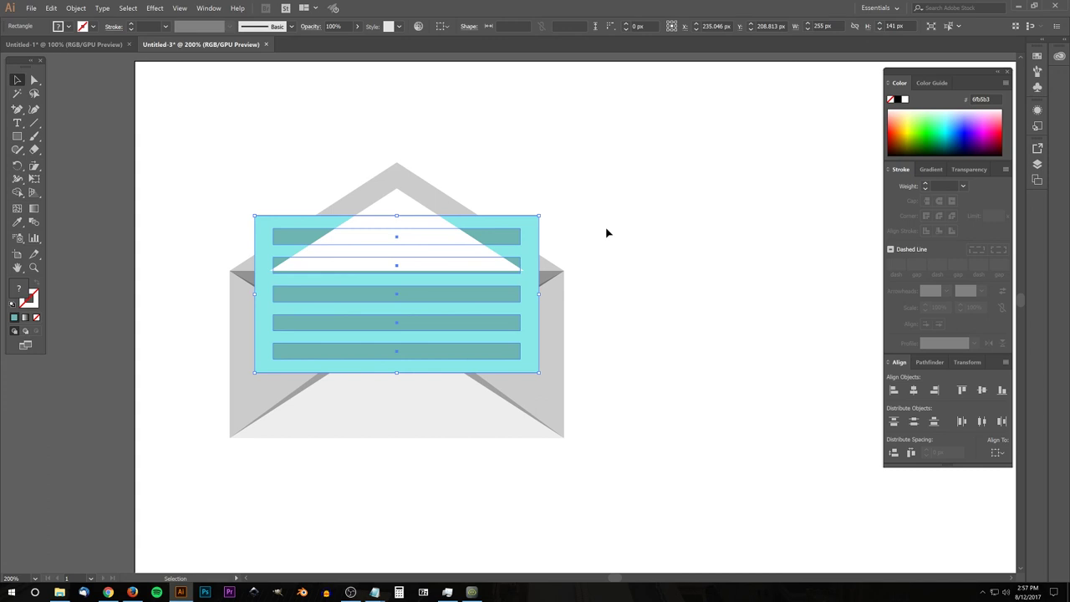
pyautogui.press('a')
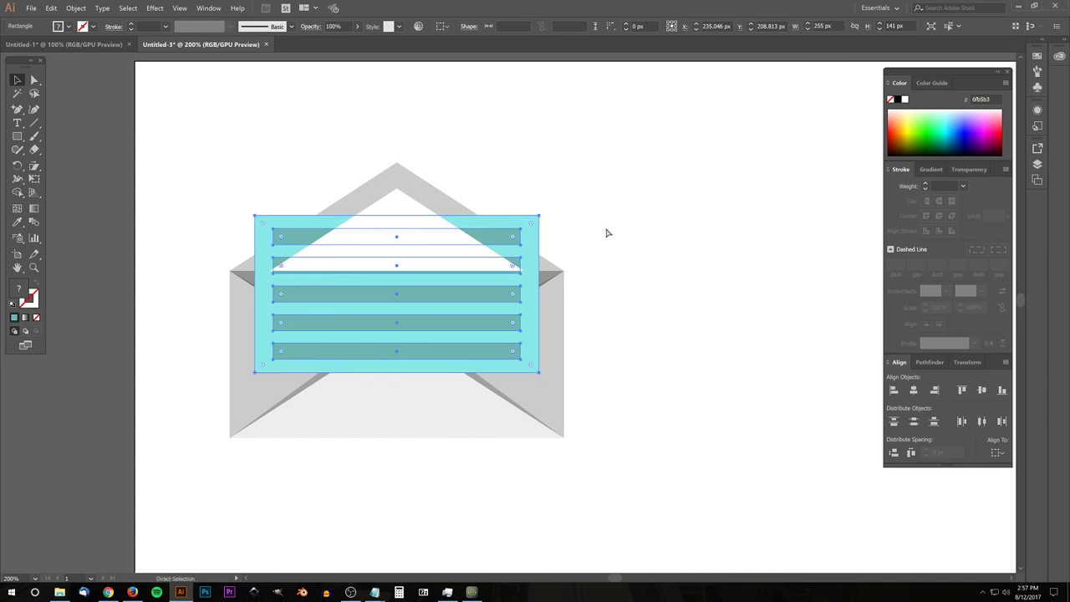
pyautogui.hotkey('ctrl', '[')
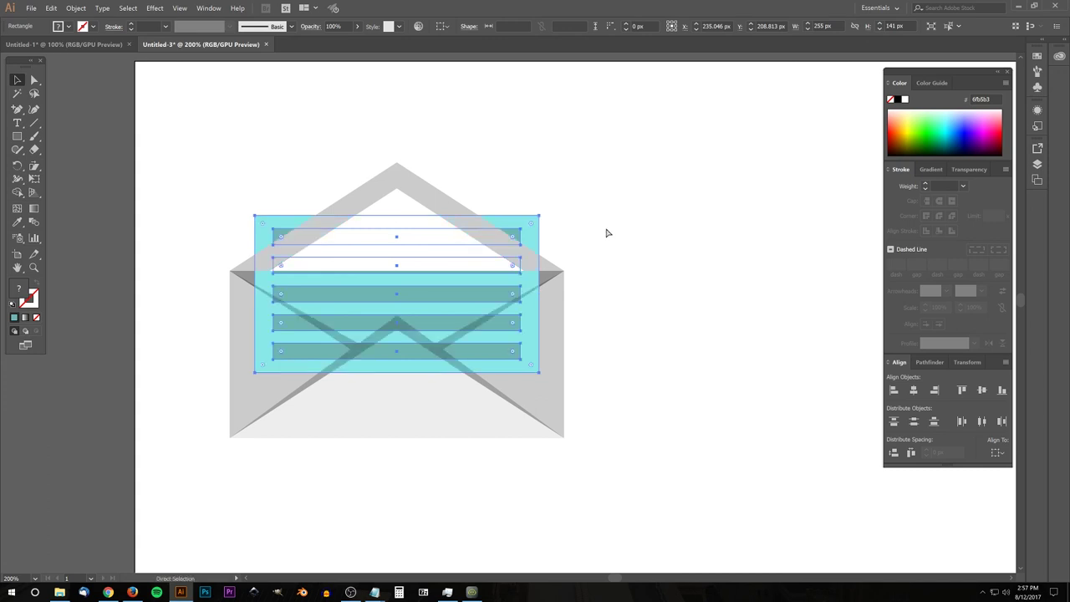
pyautogui.hotkey('ctrl', '[')
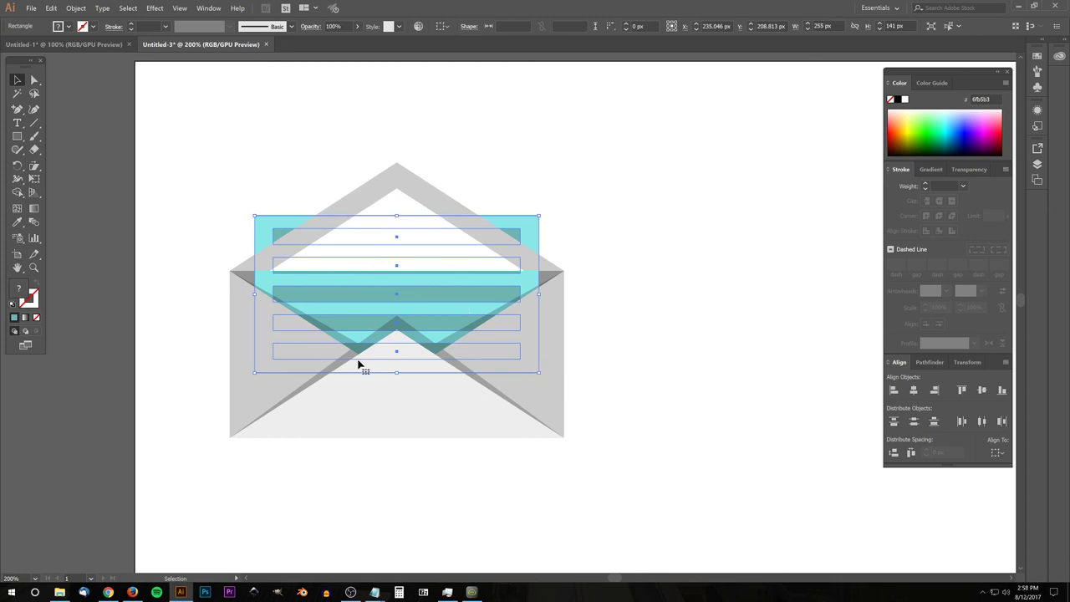
pyautogui.hotkey('ctrl', '[')
# - Send the open grey top flap and its white inner triangle backward together, behind the letter
pyautogui.click(401, 197)
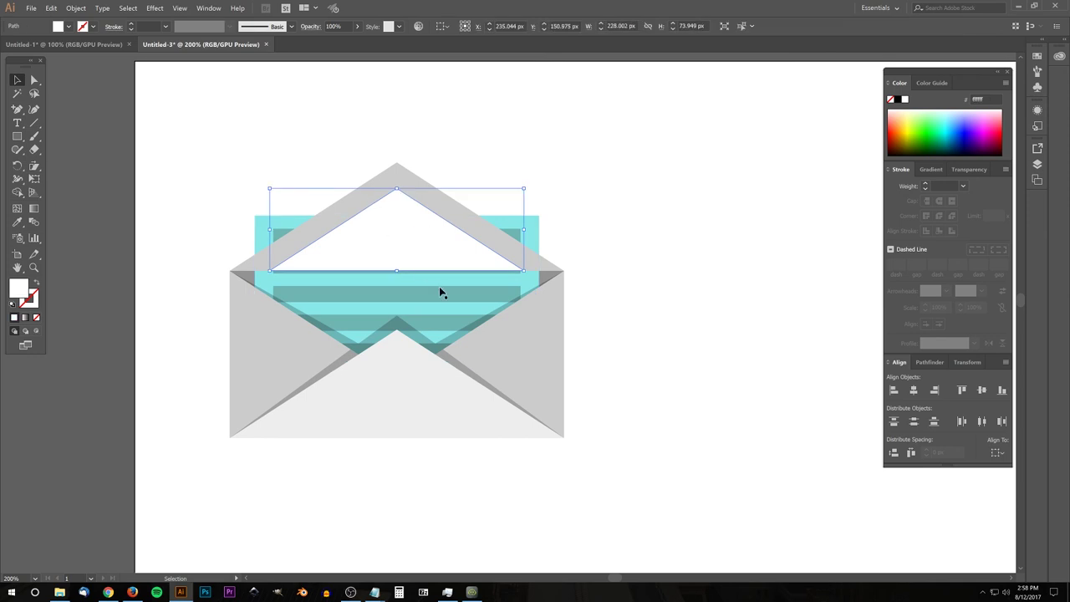
pyautogui.keyDown('shift'); pyautogui.click(397, 168); pyautogui.keyUp('shift')
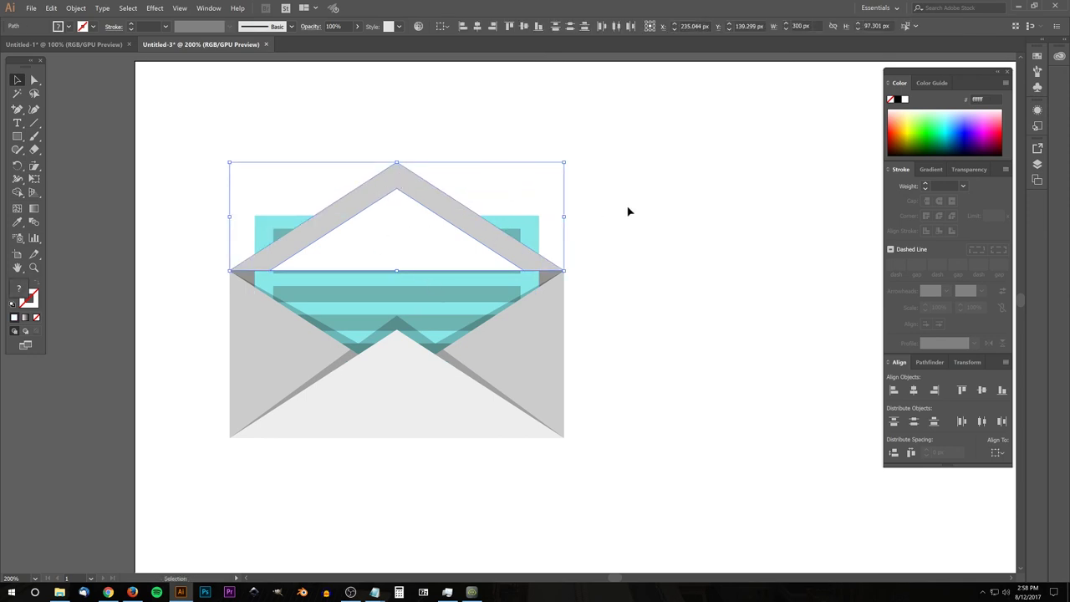
pyautogui.press('ctrl')
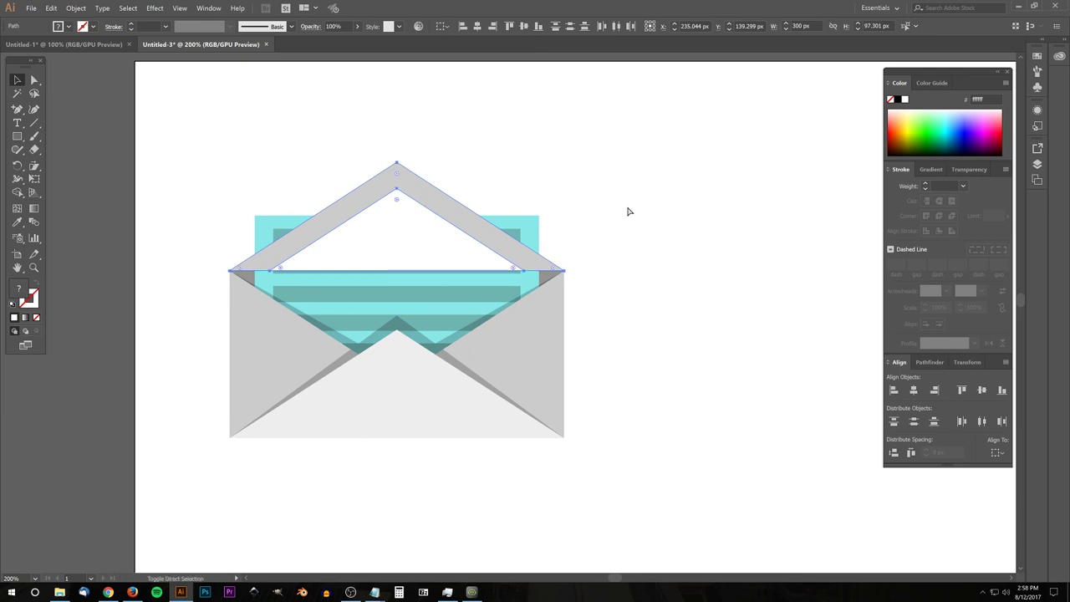
pyautogui.hotkey('ctrl', '[')
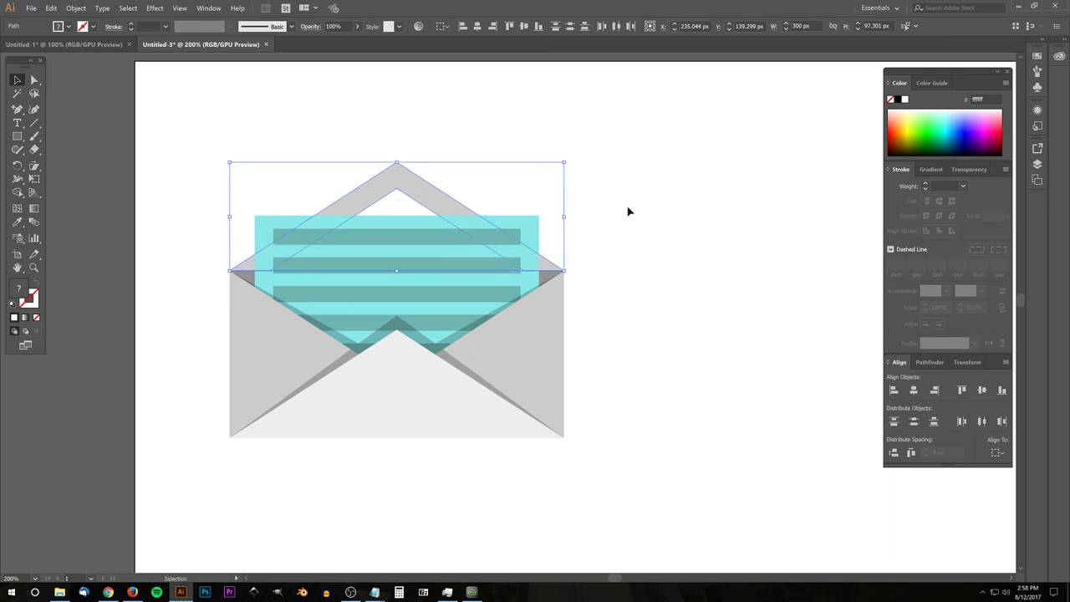
pyautogui.click(673, 258)
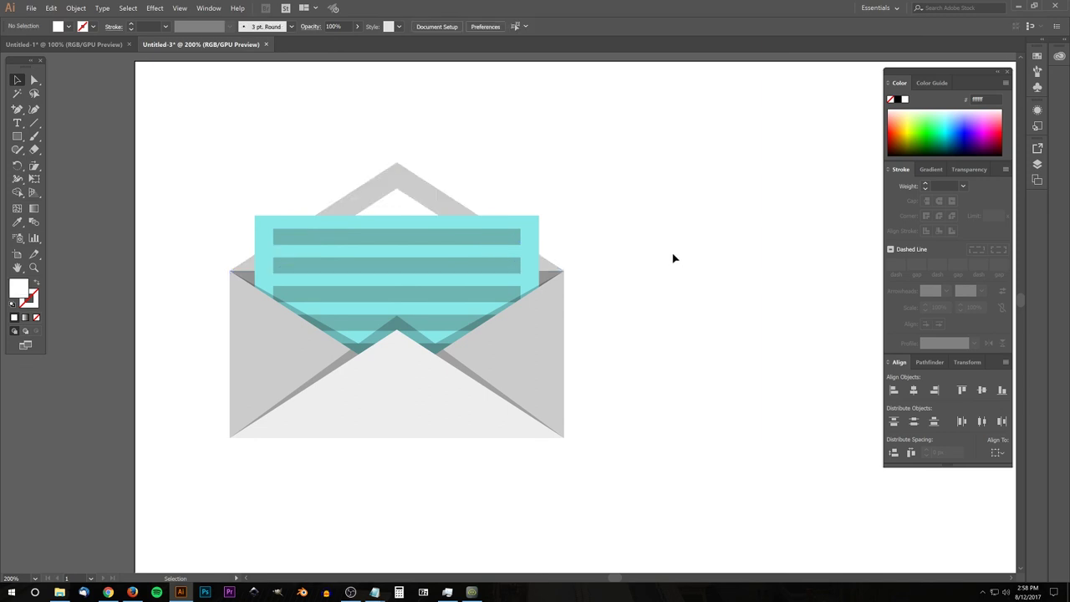
# - Tilt the letter slightly counter-clockwise and move it a little lower inside the envelope
pyautogui.click(422, 261)
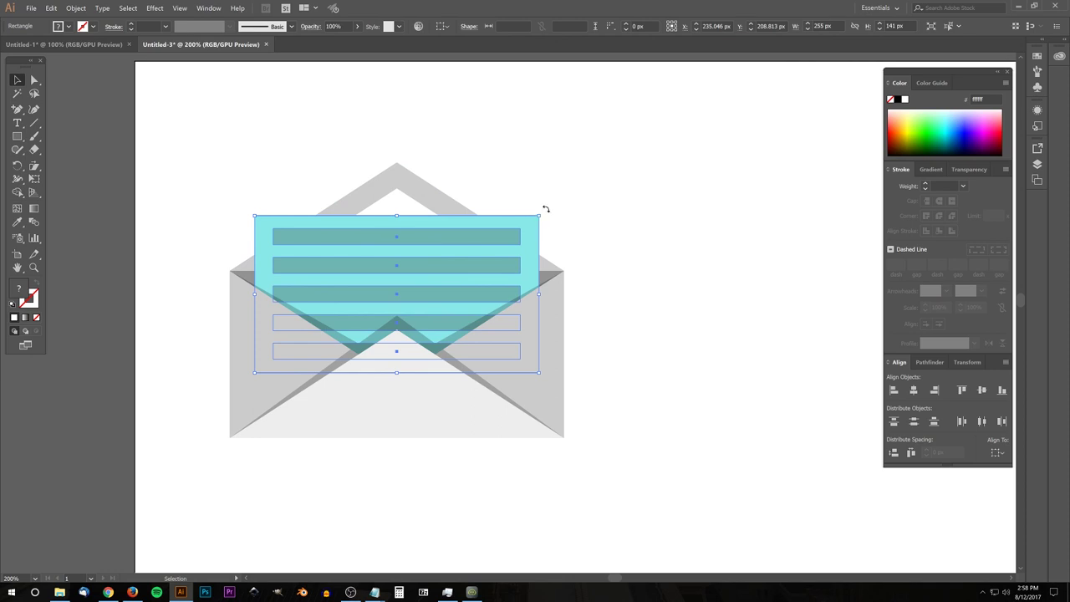
pyautogui.moveTo(543, 211); pyautogui.dragTo(533, 190)
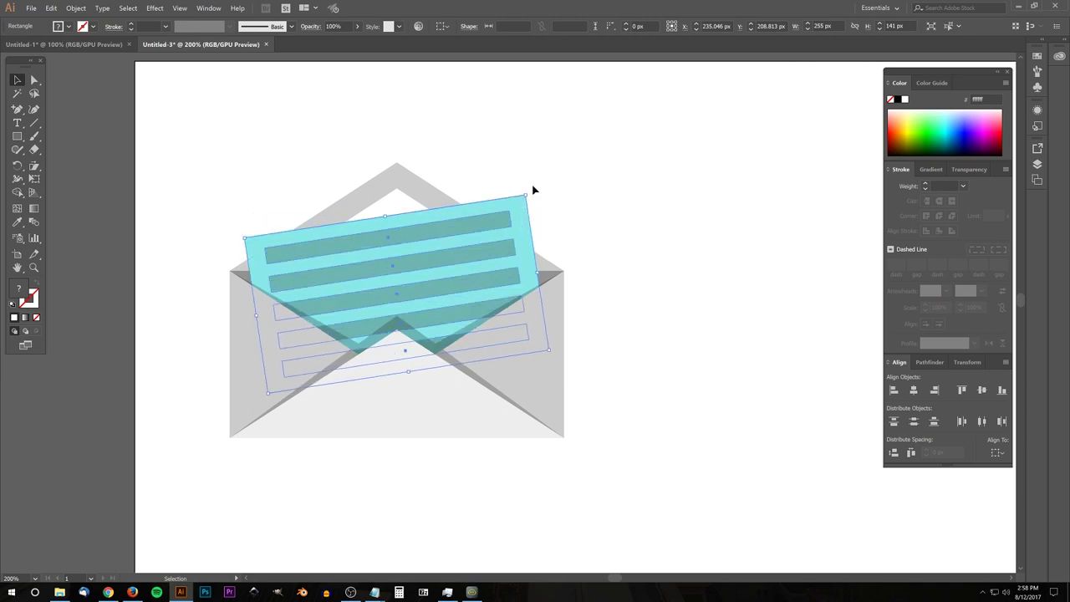
pyautogui.moveTo(494, 231); pyautogui.dragTo(490, 242)
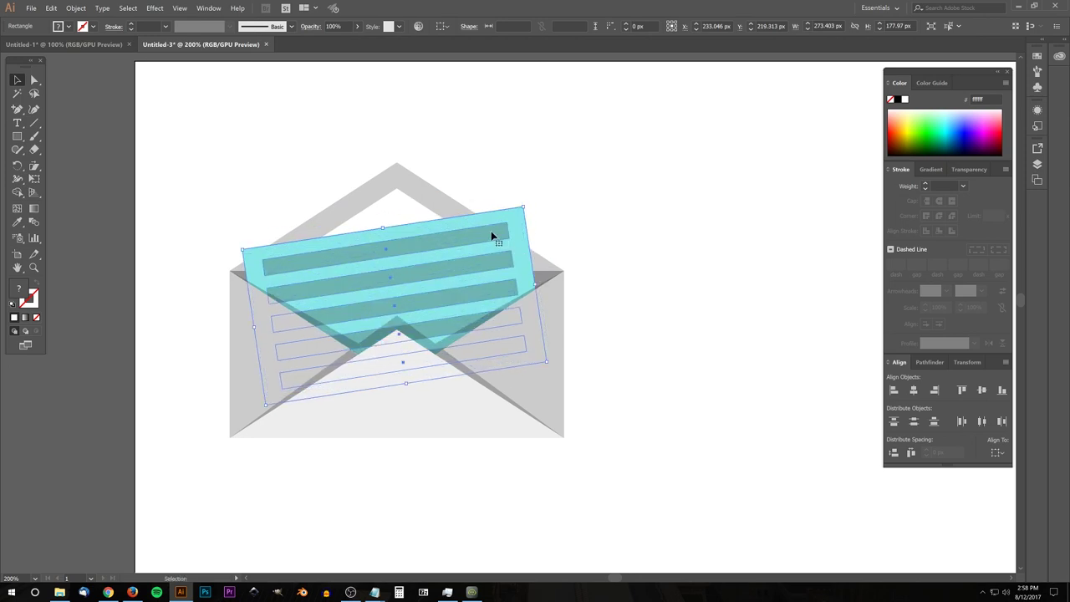
pyautogui.moveTo(530, 198); pyautogui.dragTo(511, 240)
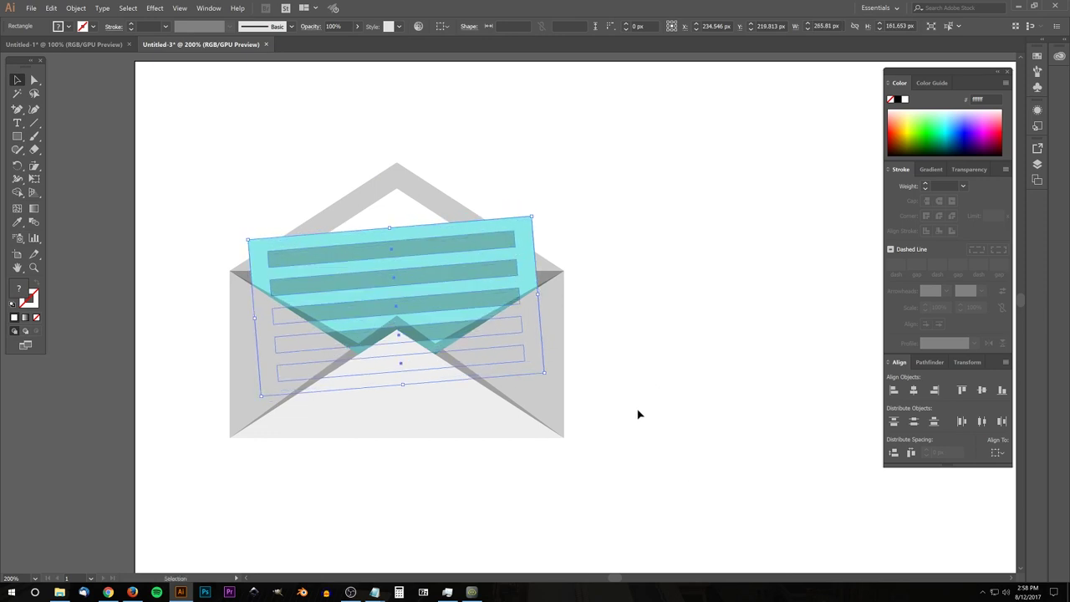
# - Move the whole envelope with its letter toward the middle of the artboard and group all its shapes
pyautogui.scroll(-2, 637, 413)
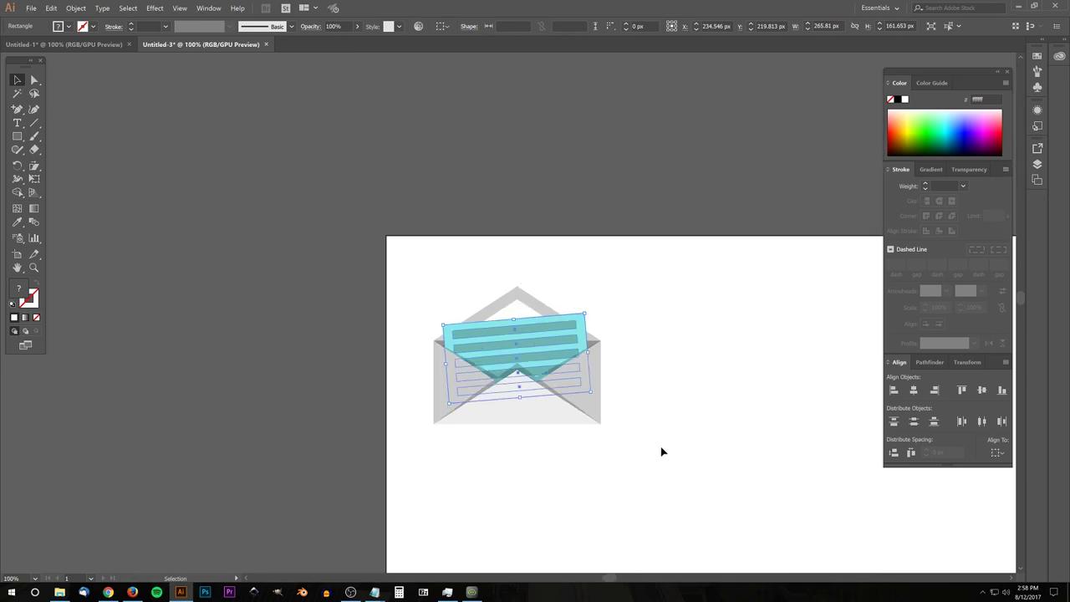
pyautogui.moveTo(661, 449); pyautogui.dragTo(492, 360)
pyautogui.moveTo(535, 392); pyautogui.dragTo(155, 120)
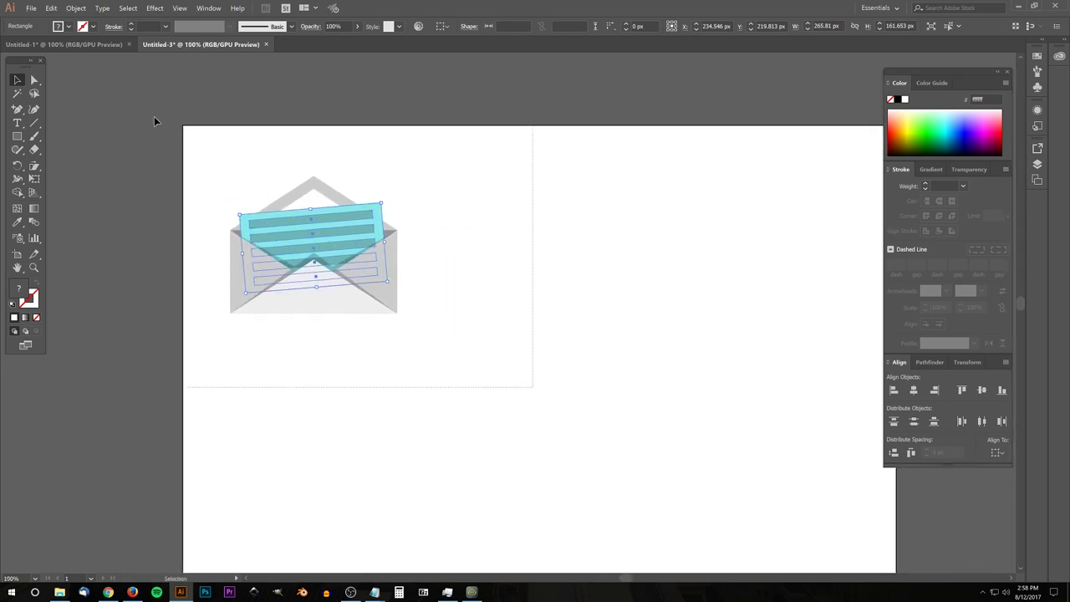
pyautogui.moveTo(334, 287); pyautogui.dragTo(578, 351)
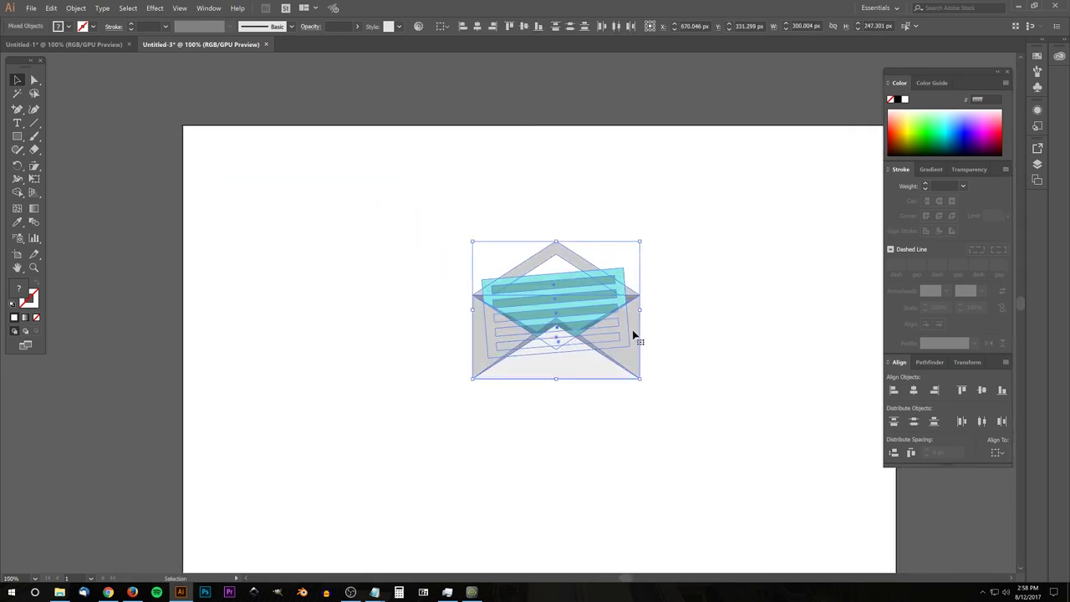
pyautogui.hotkey('ctrl', 'g')
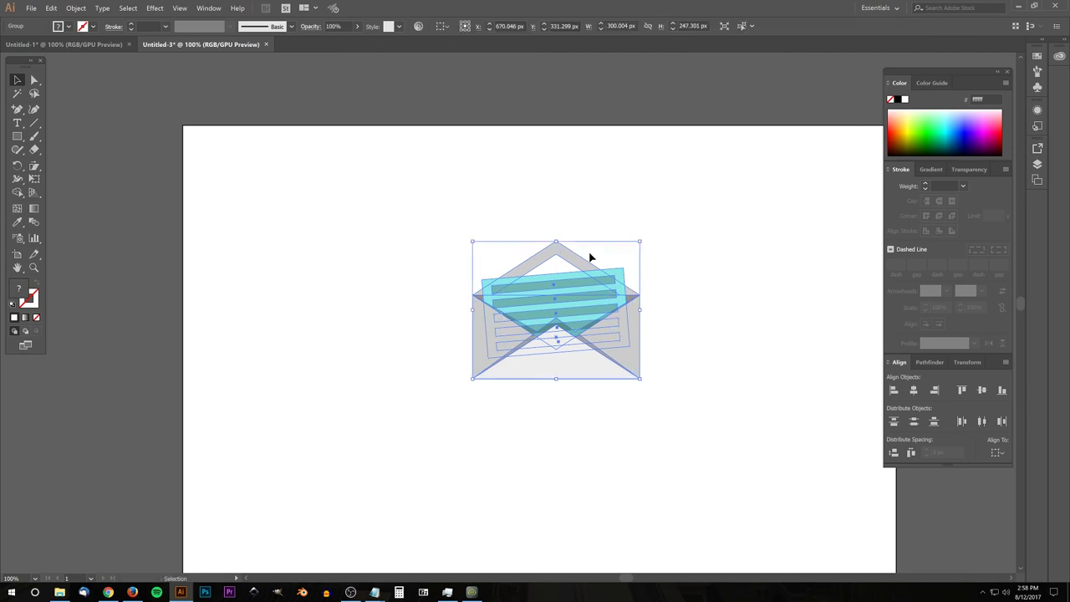
# - Rotate the envelope group counter-clockwise so it leans noticeably, and shift it slightly left and down on the artboard
pyautogui.moveTo(645, 238); pyautogui.dragTo(624, 202)
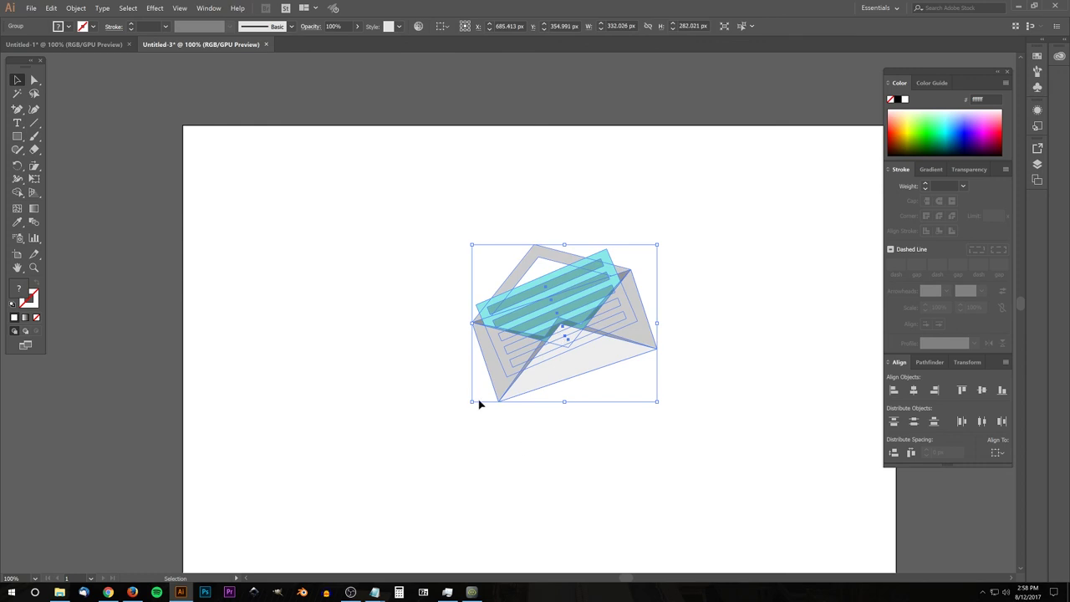
pyautogui.click(715, 383)
pyautogui.moveTo(719, 430); pyautogui.dragTo(645, 395)
pyautogui.moveTo(499, 306); pyautogui.dragTo(469, 335)
pyautogui.click(656, 478)
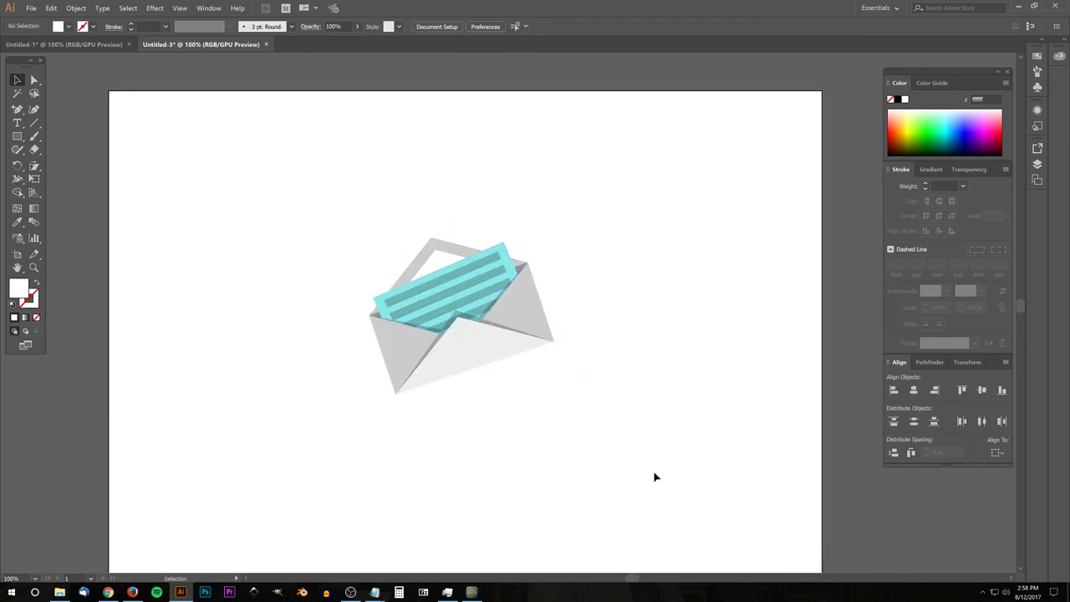